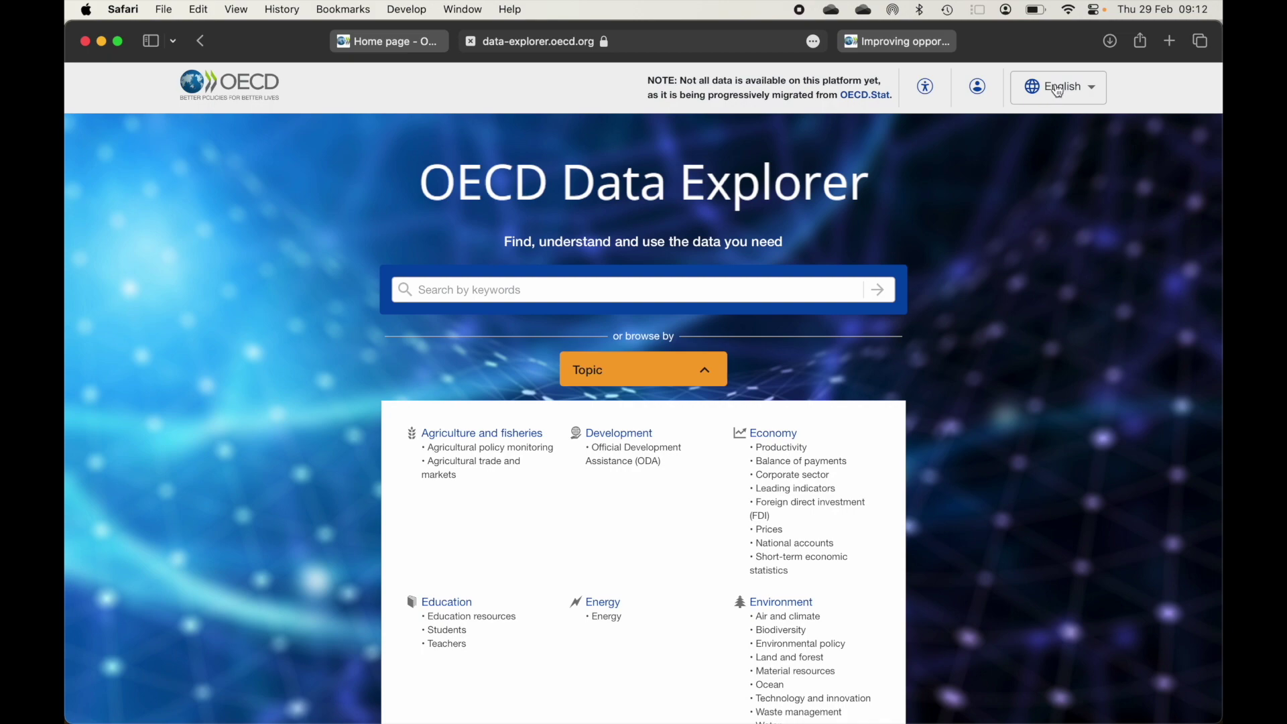
Read the pensions article's highlighted sentence on employment of 55-to-64-year-olds
click(891, 41)
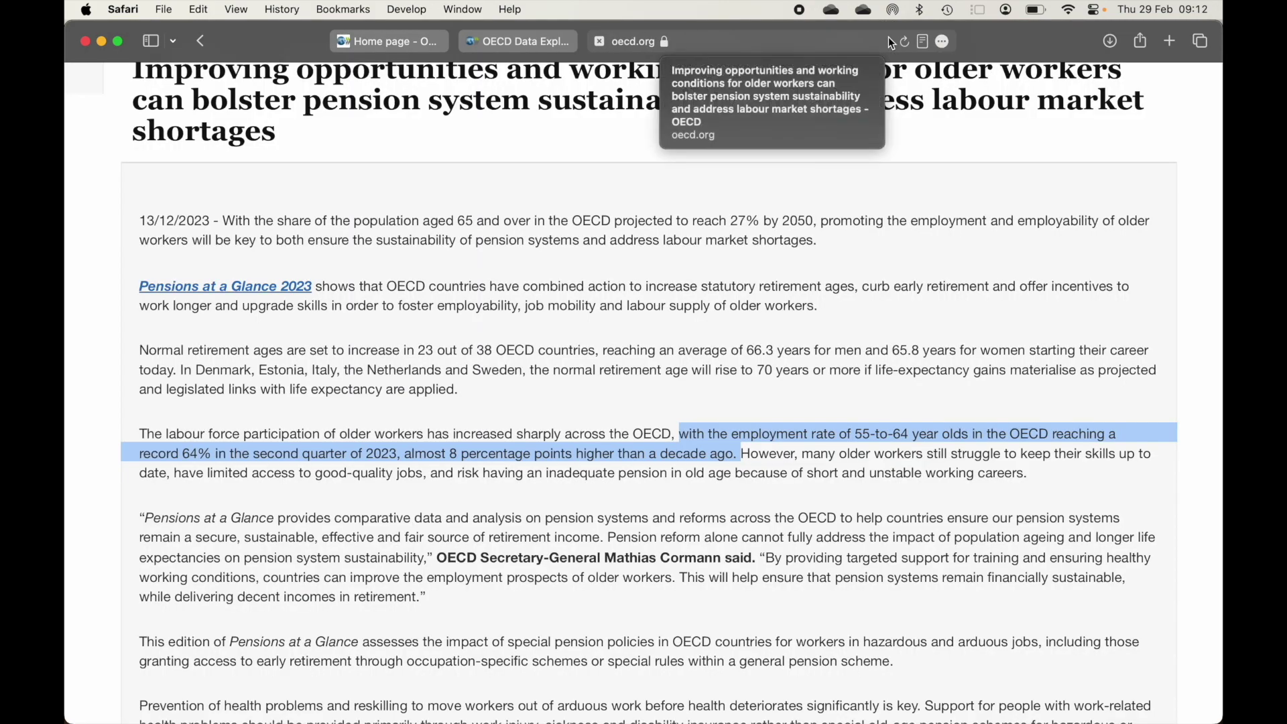
scroll(637, 213, up, 2)
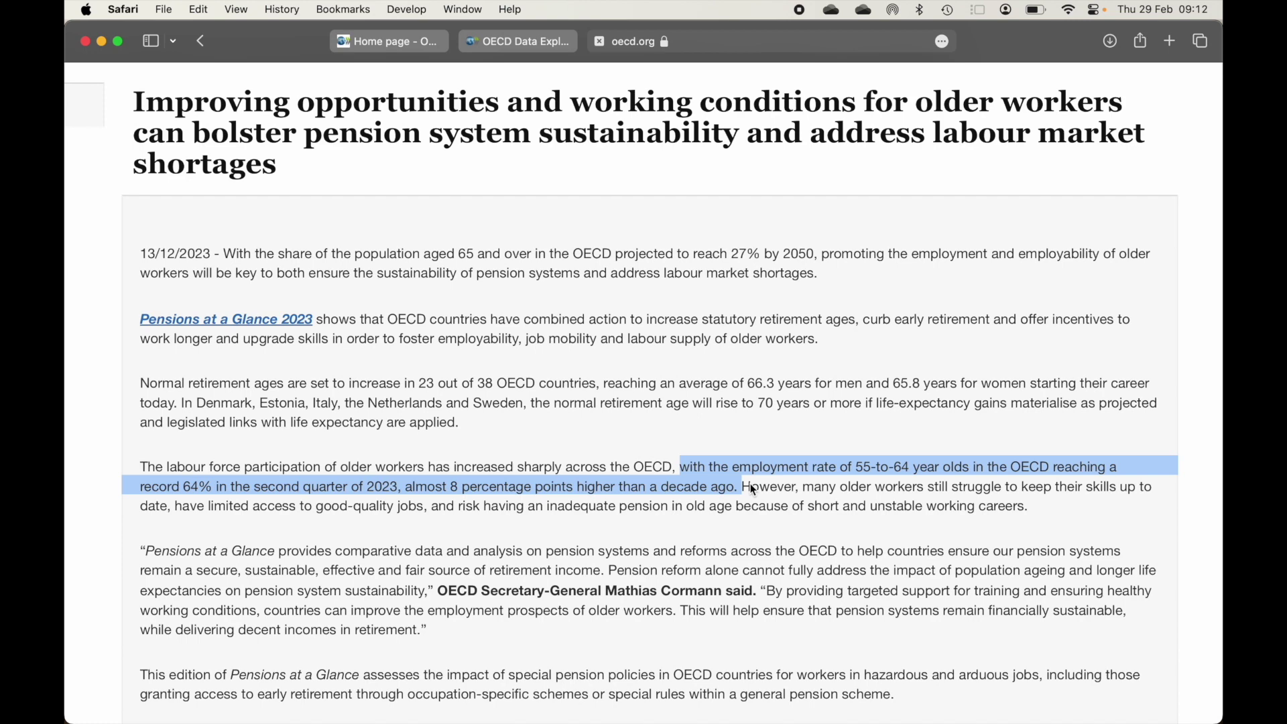
scroll(754, 490, up, 2)
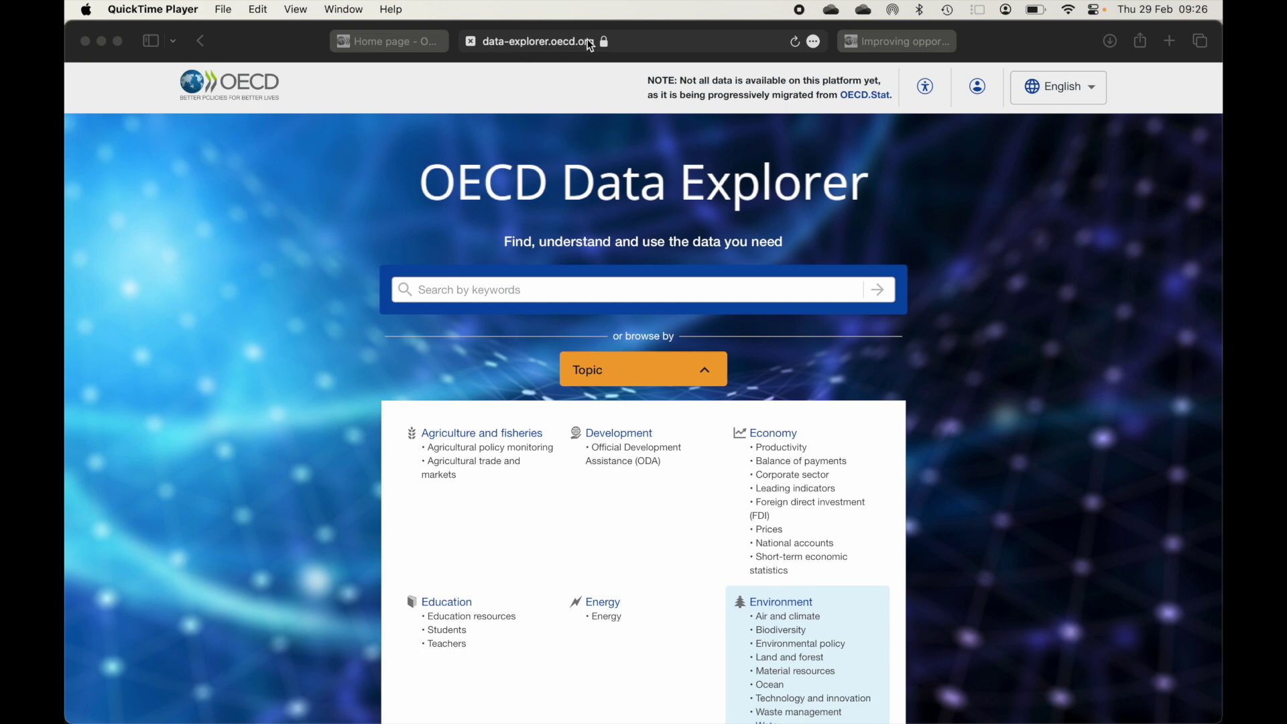
Go from OECD.org's data portal to the Data Explorer and review its Jobs topics
click(404, 43)
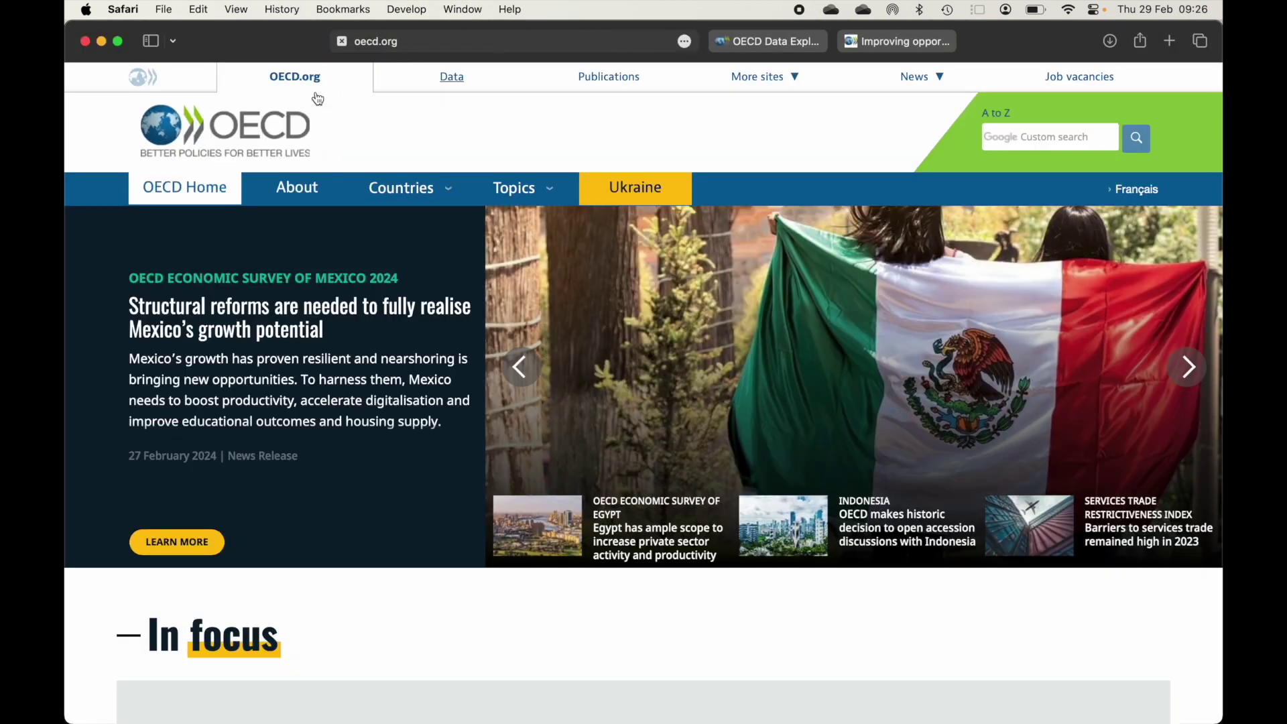
click(445, 75)
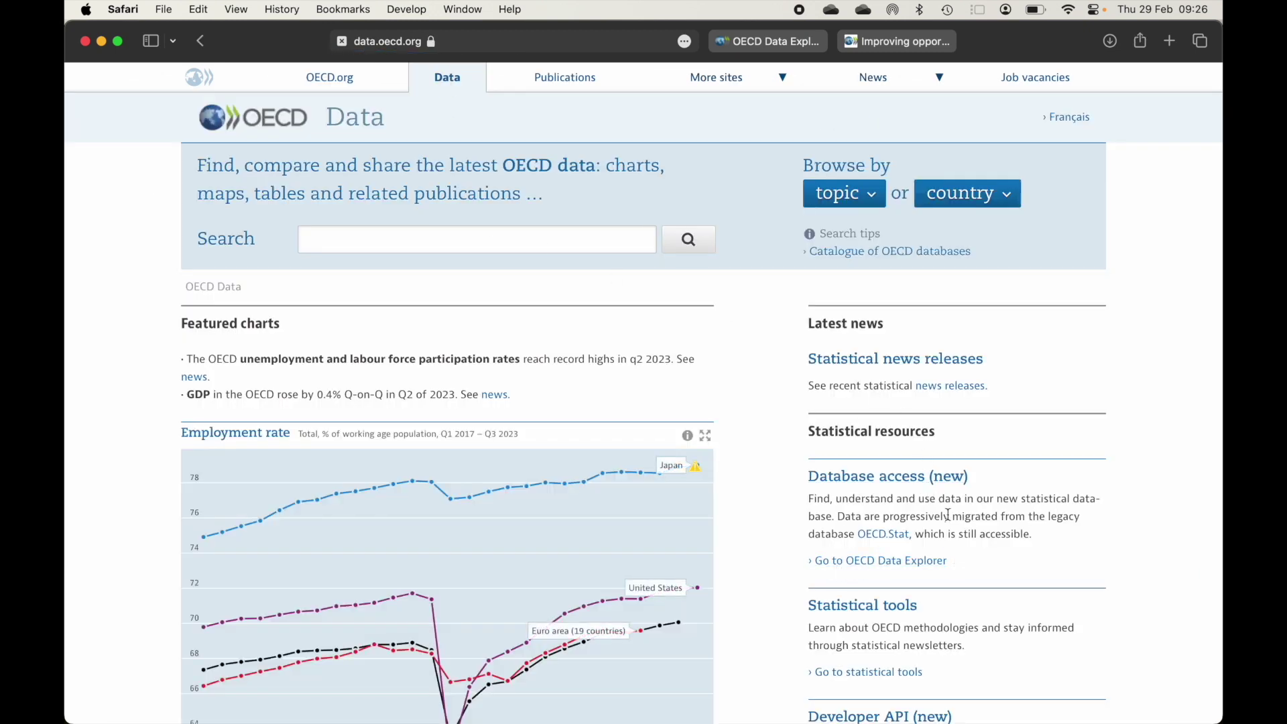
click(876, 487)
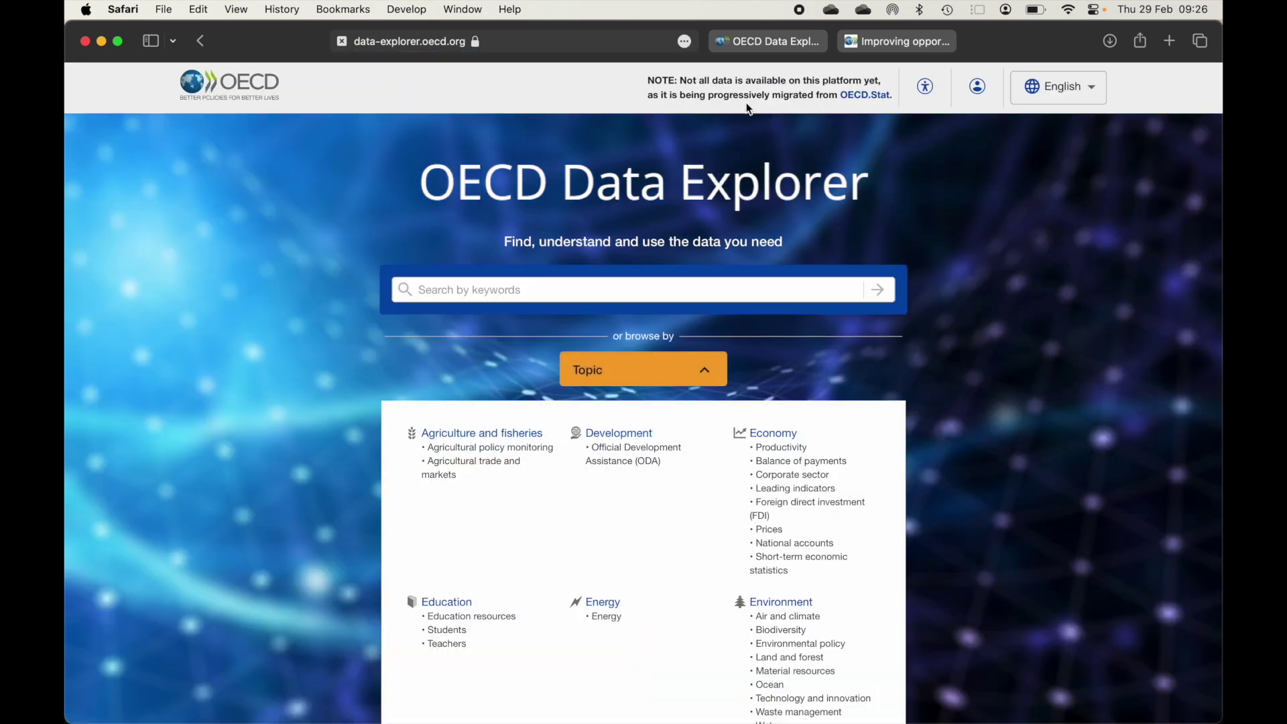
click(801, 42)
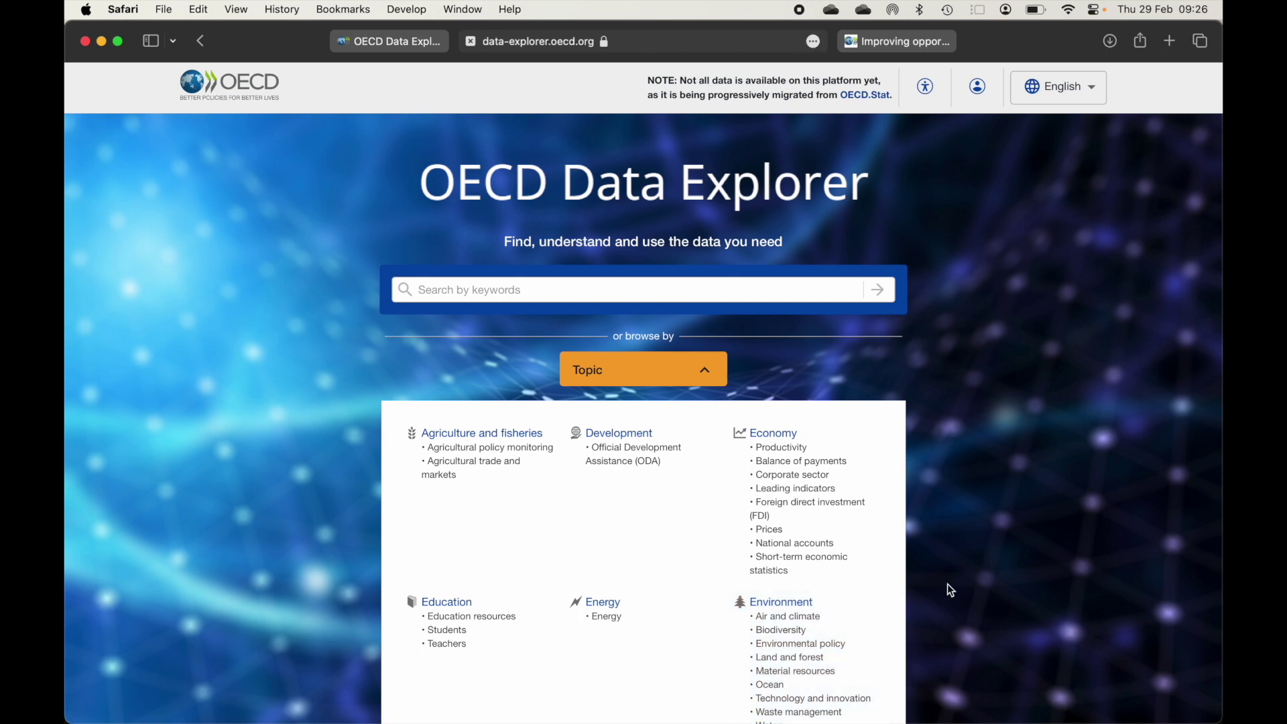
scroll(947, 582, down, 10)
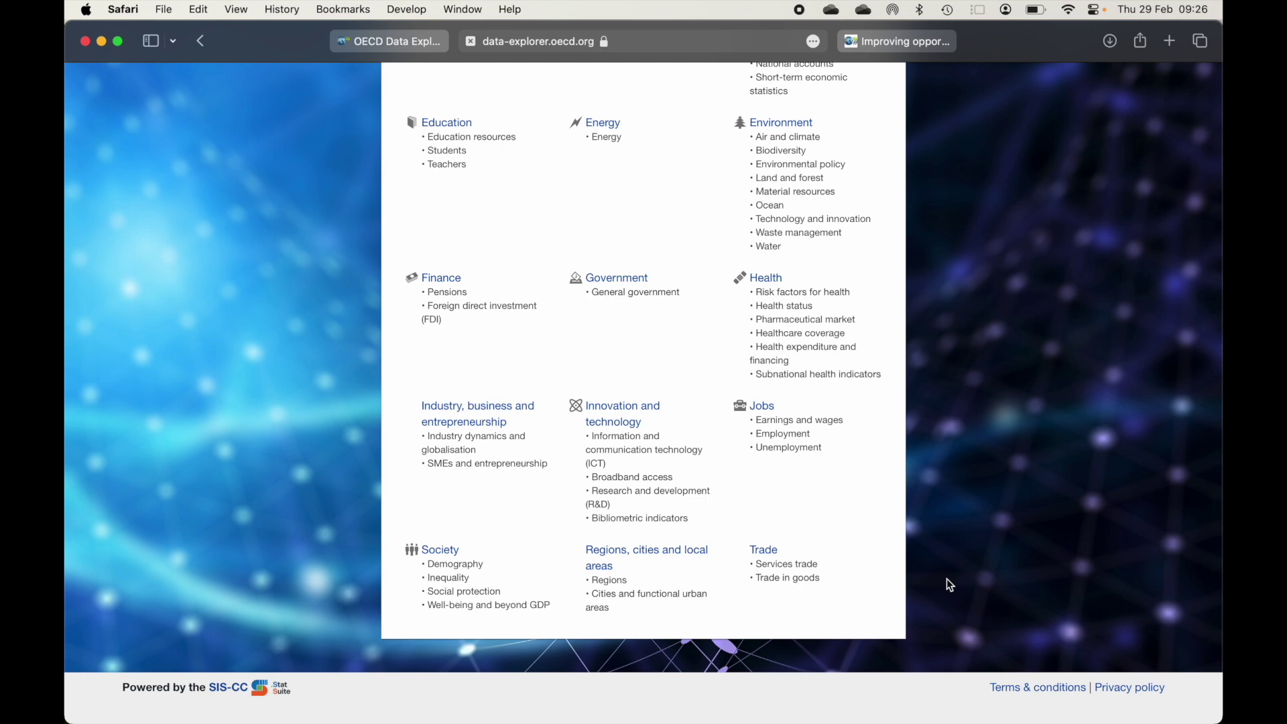
scroll(951, 585, up, 4)
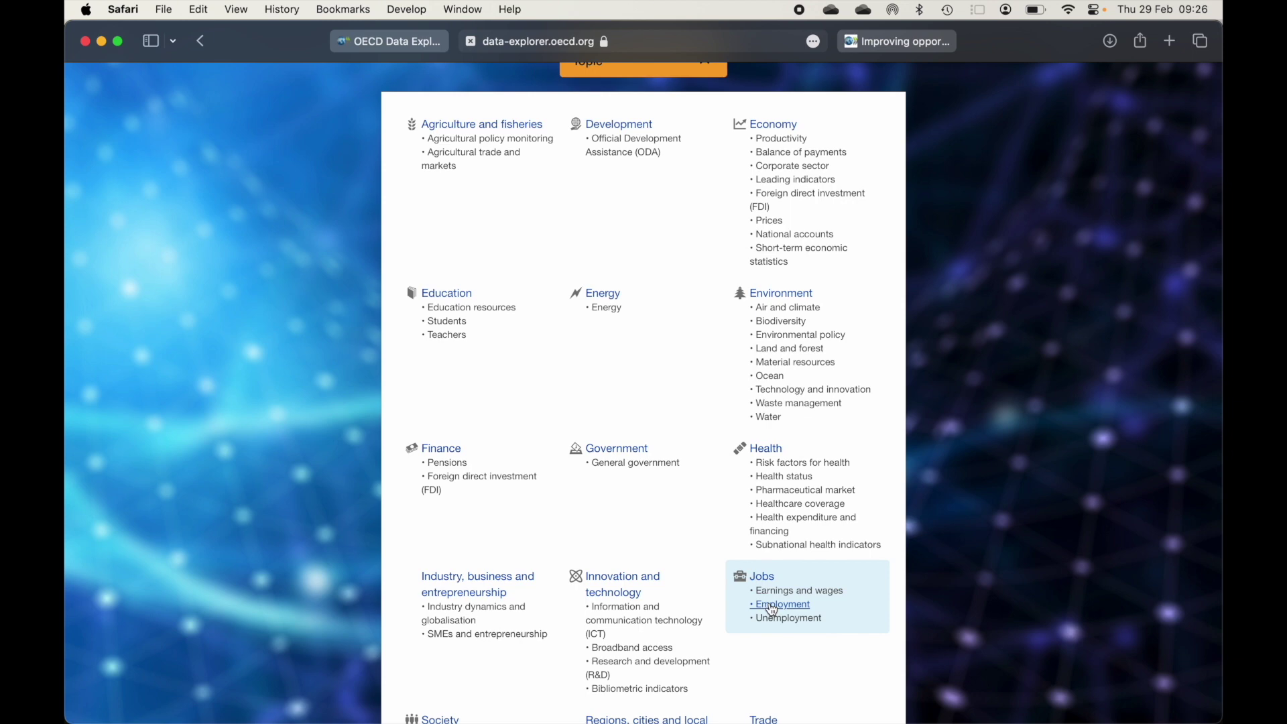
List the Jobs Employment datasets, expand Employment rate, and open that dataset
click(776, 606)
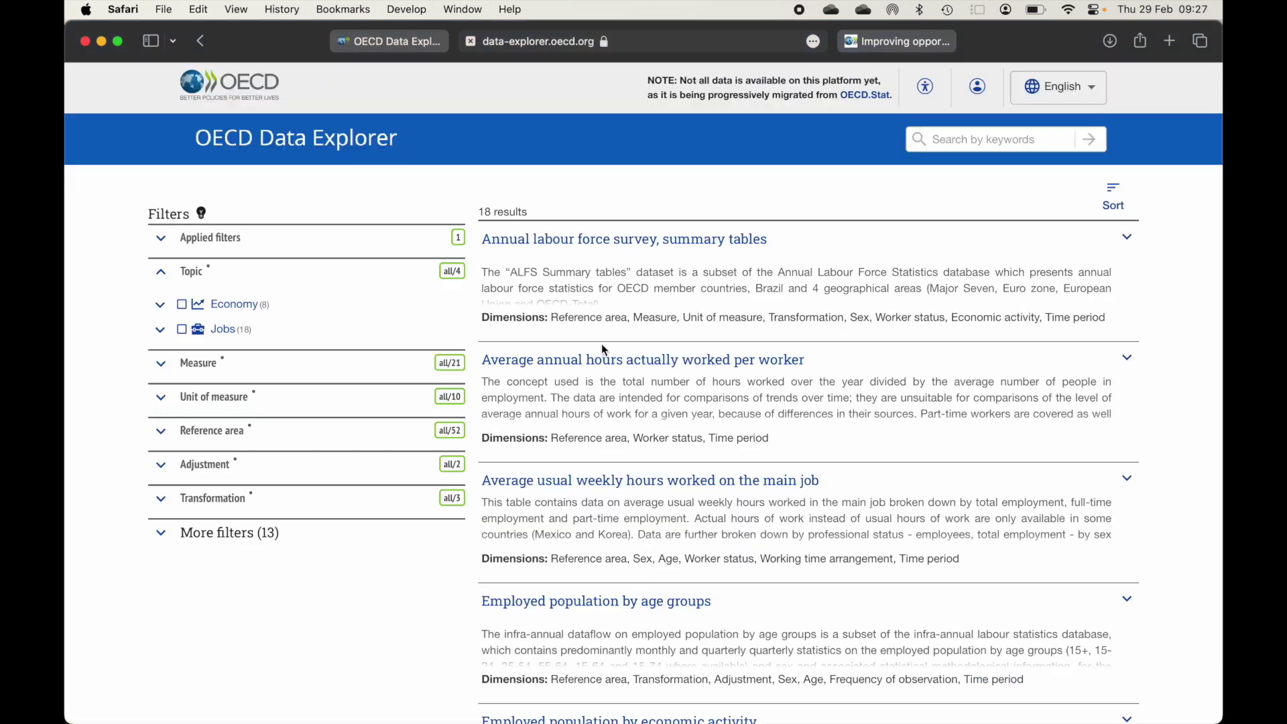
scroll(602, 343, down, 5)
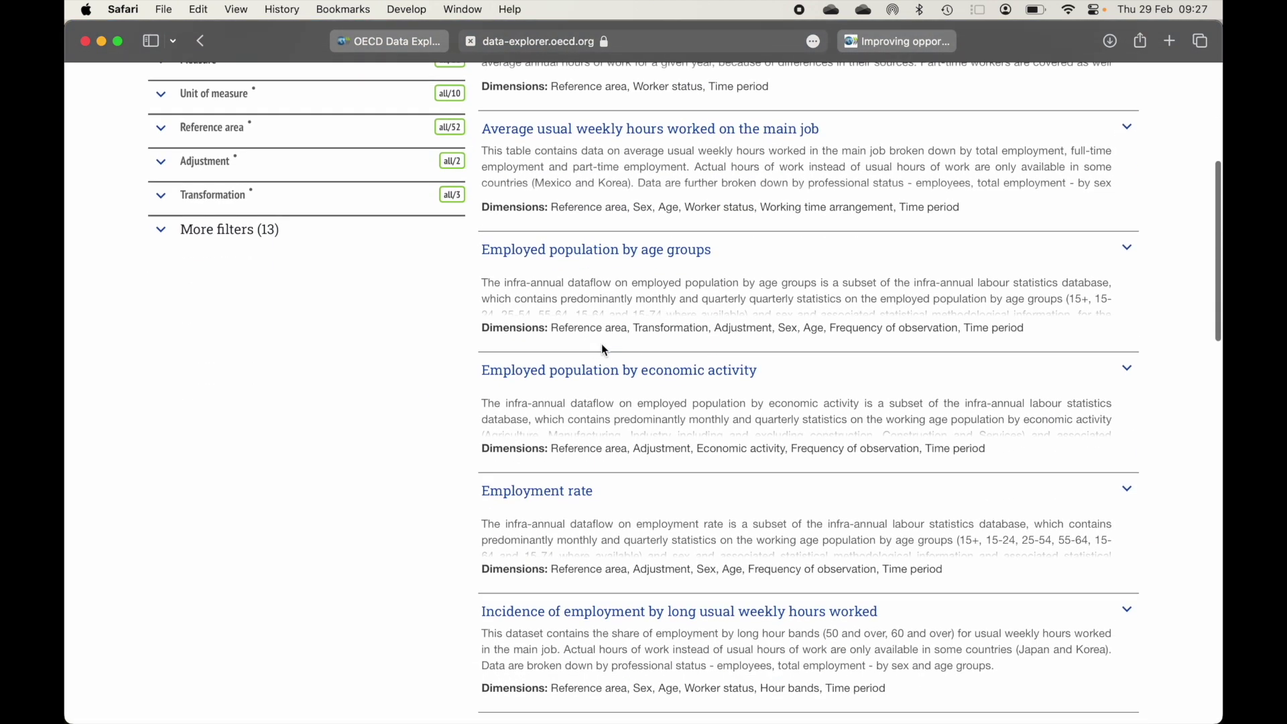
scroll(602, 343, down, 2)
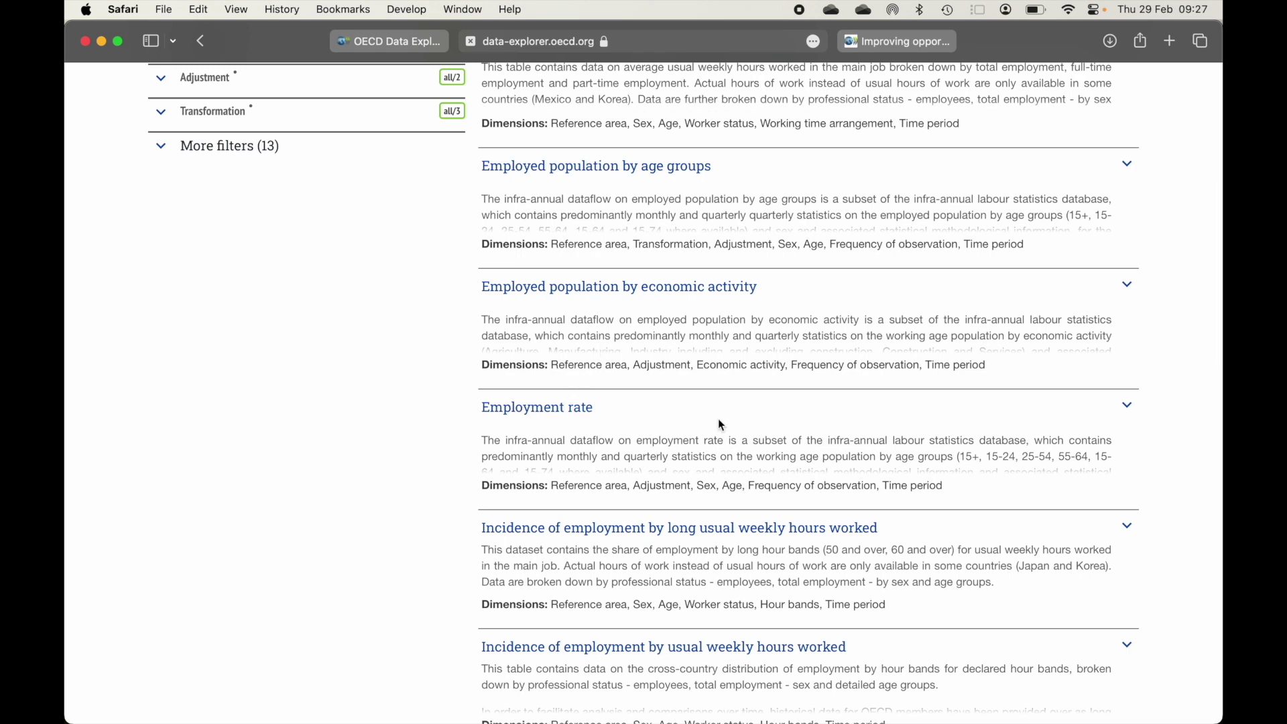
click(1126, 409)
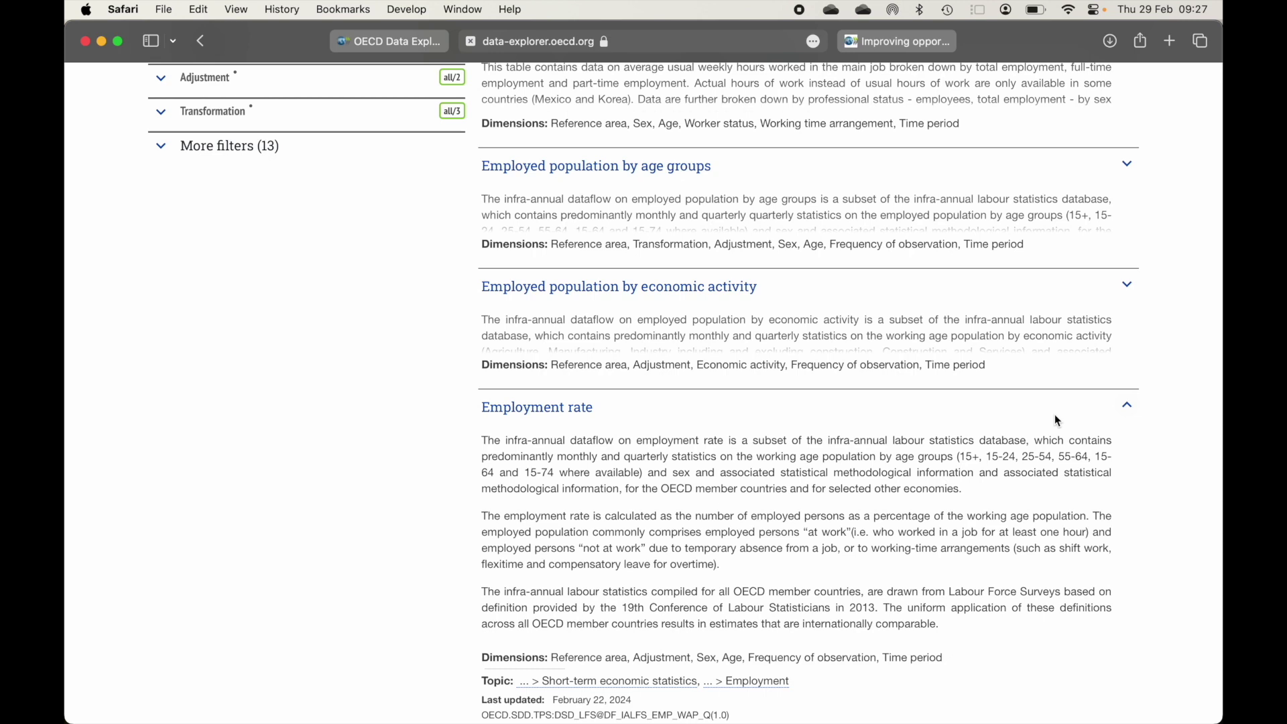
scroll(615, 497, down, 5)
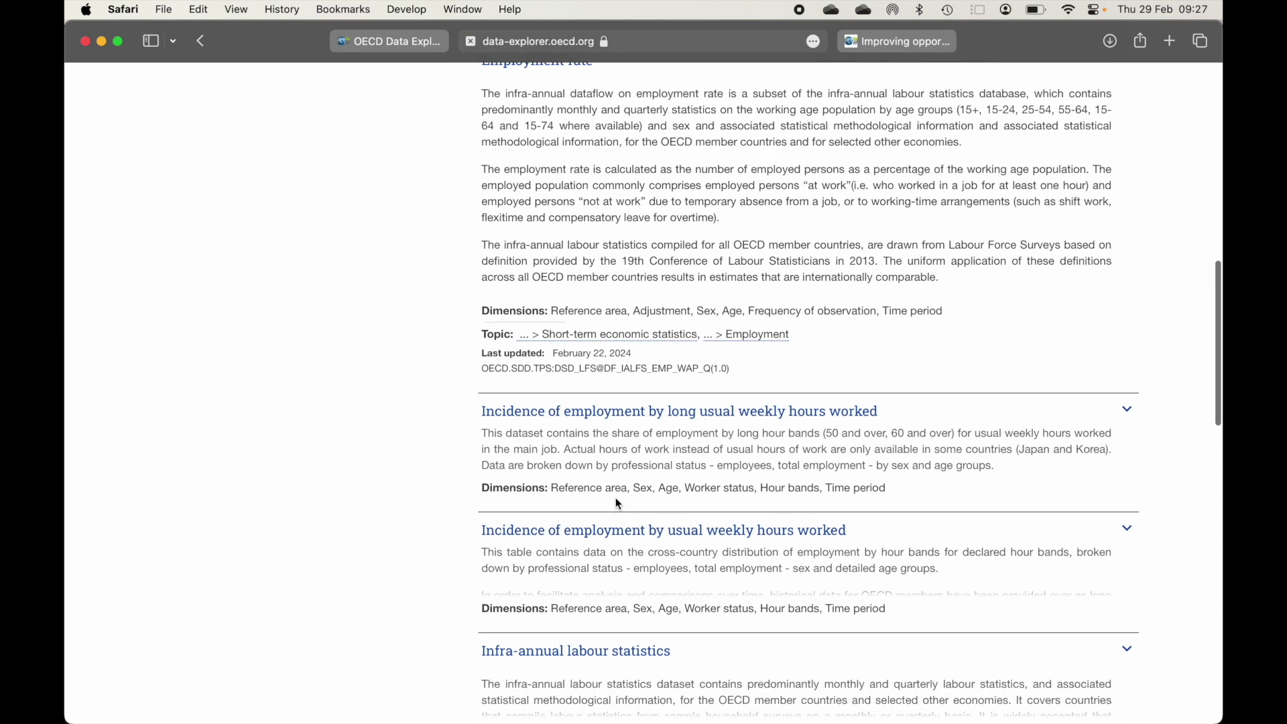
scroll(615, 498, up, 4)
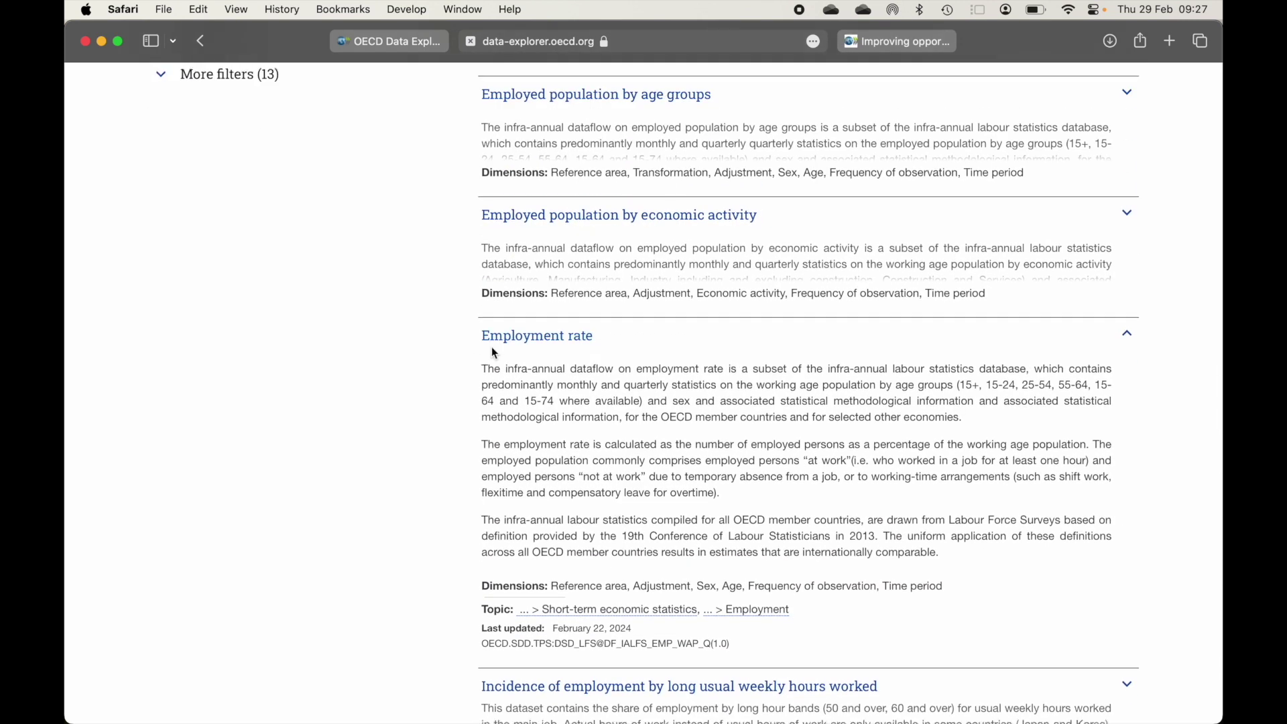
click(528, 338)
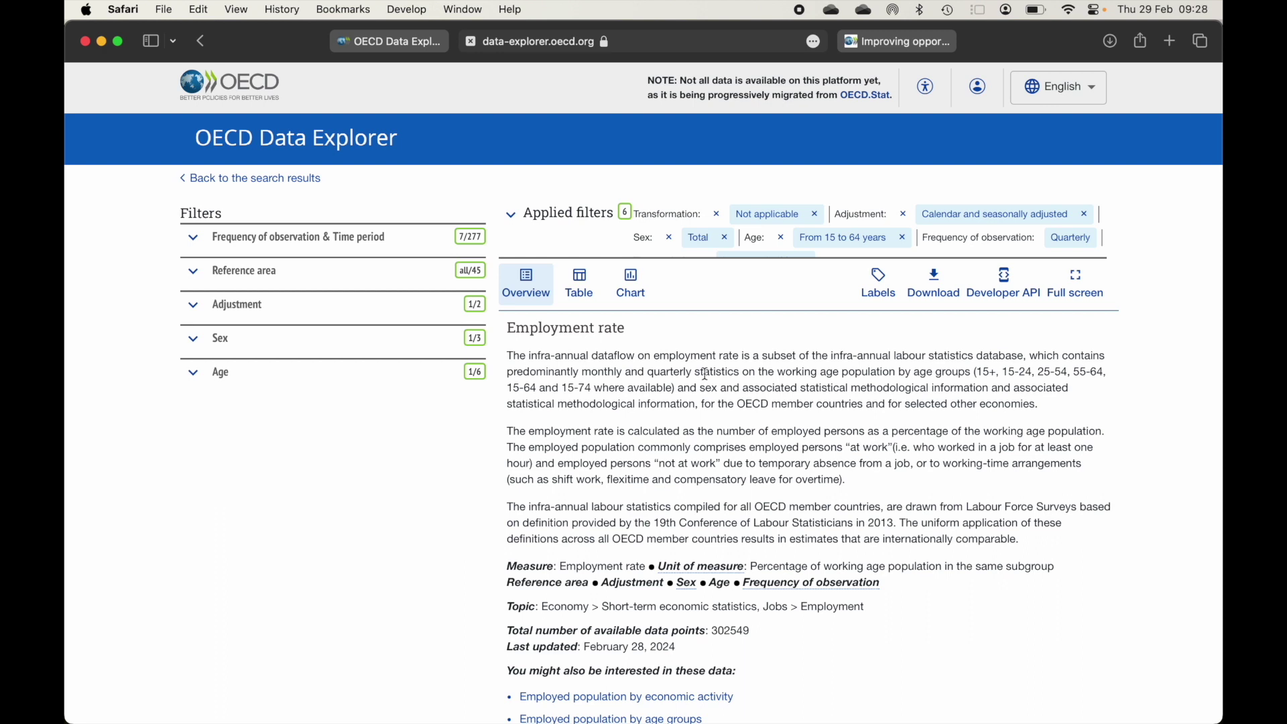
Switch Employment rate to table view and inspect Australia's 2023-Q4 value of 77.5
click(581, 287)
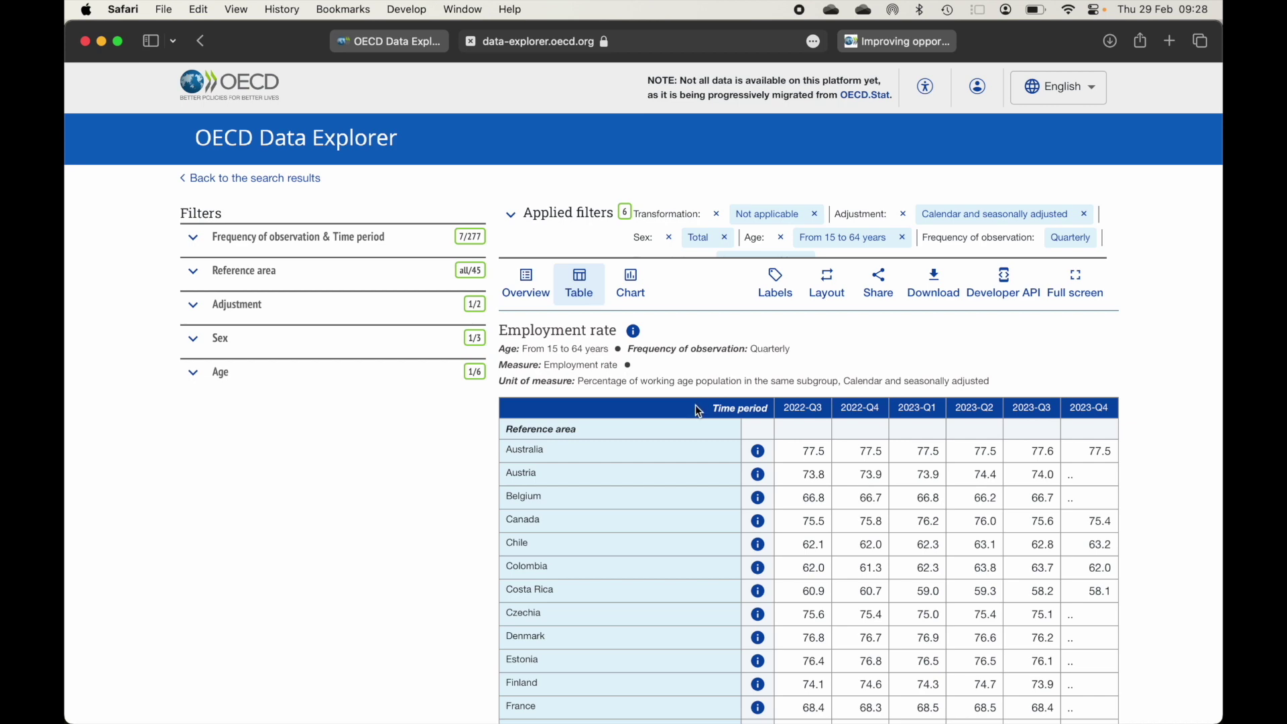
scroll(694, 405, down, 10)
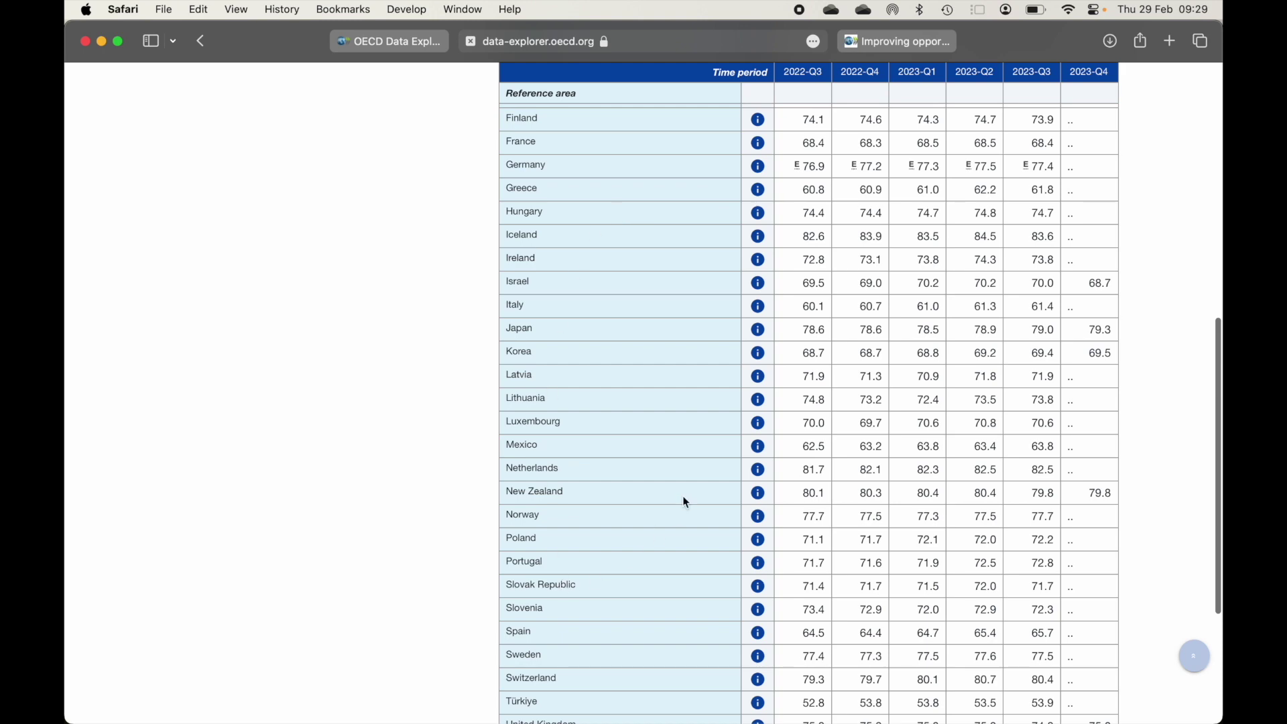
scroll(685, 502, up, 10)
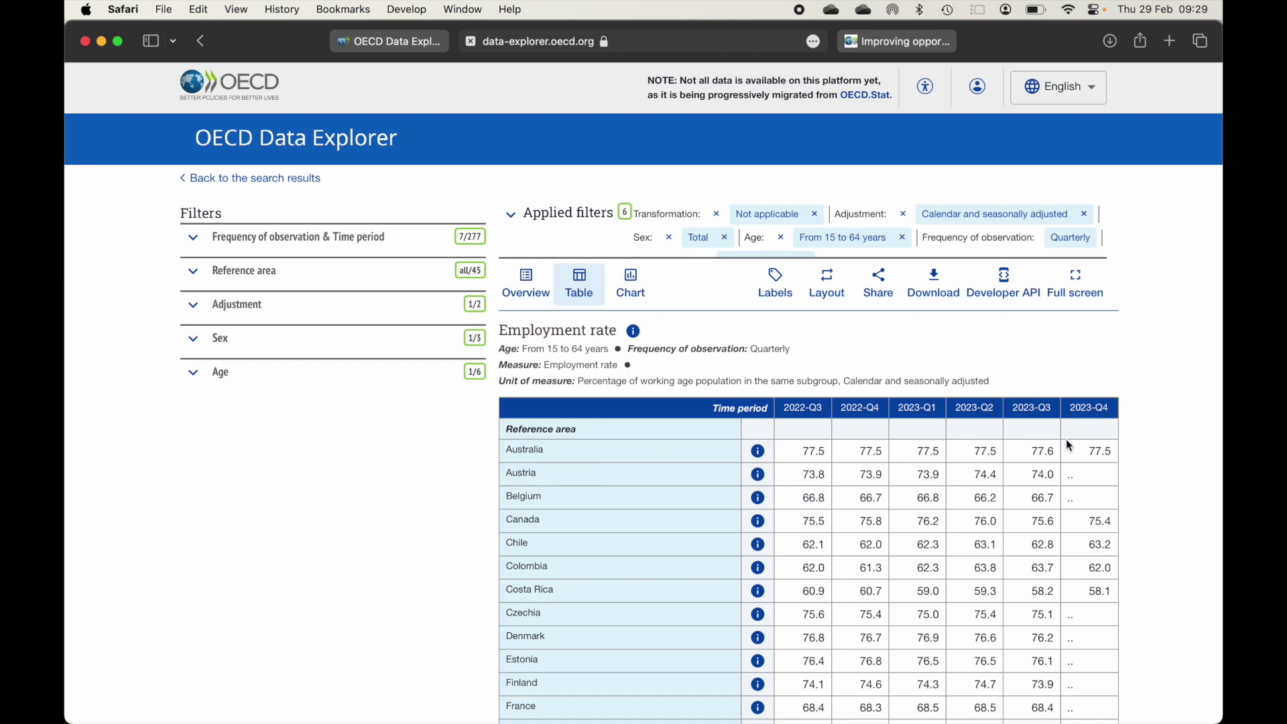
click(1097, 449)
Change the age group filter from 15–64 to 55–64 and review the sex and adjustment filters
click(215, 382)
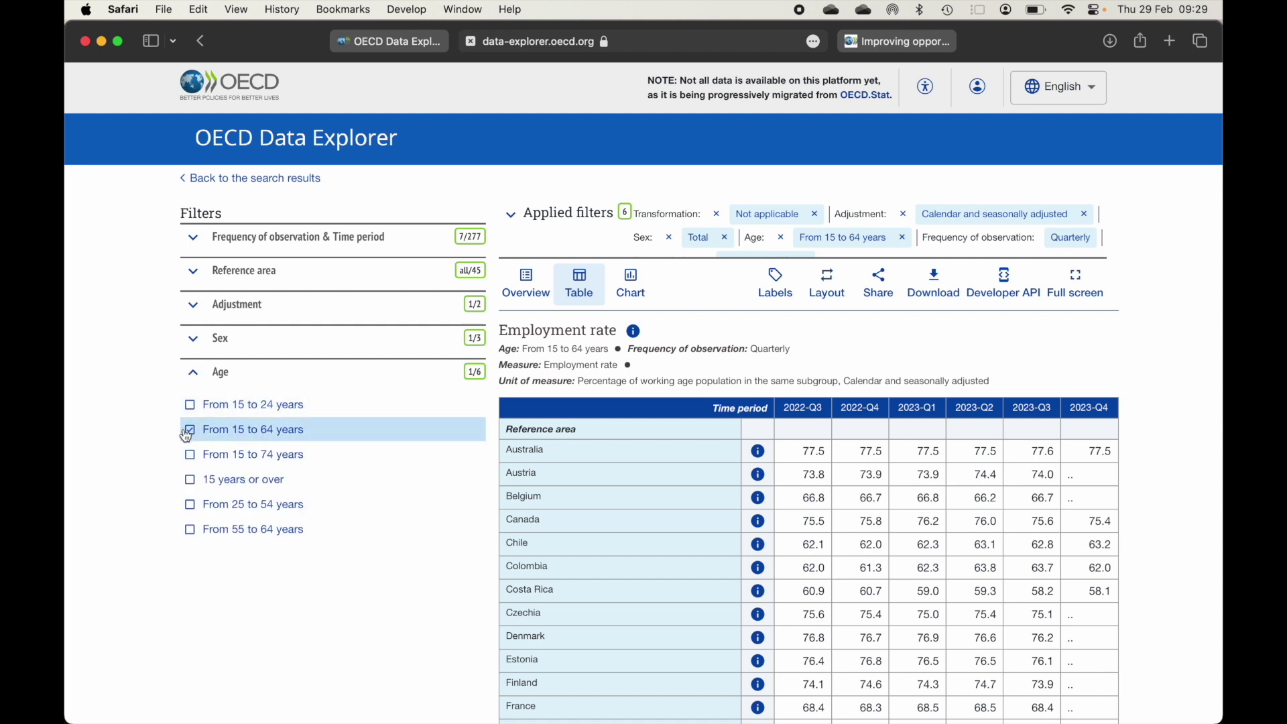
click(191, 530)
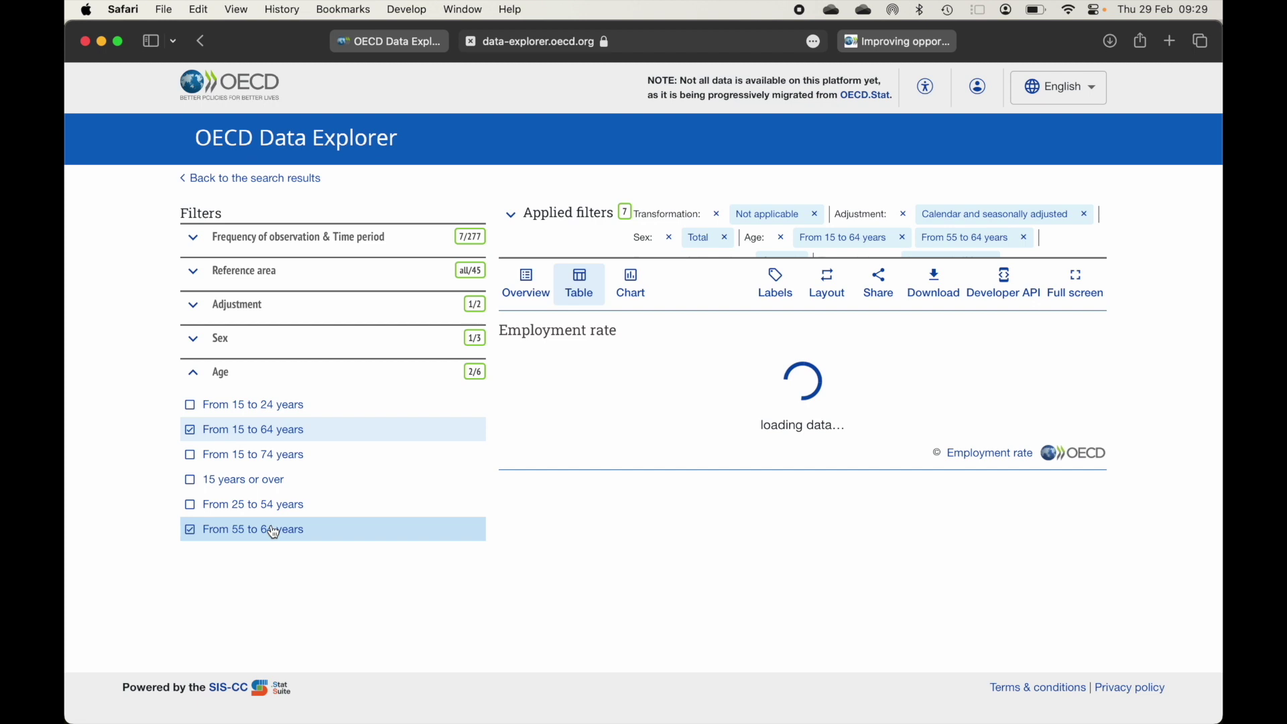
click(208, 435)
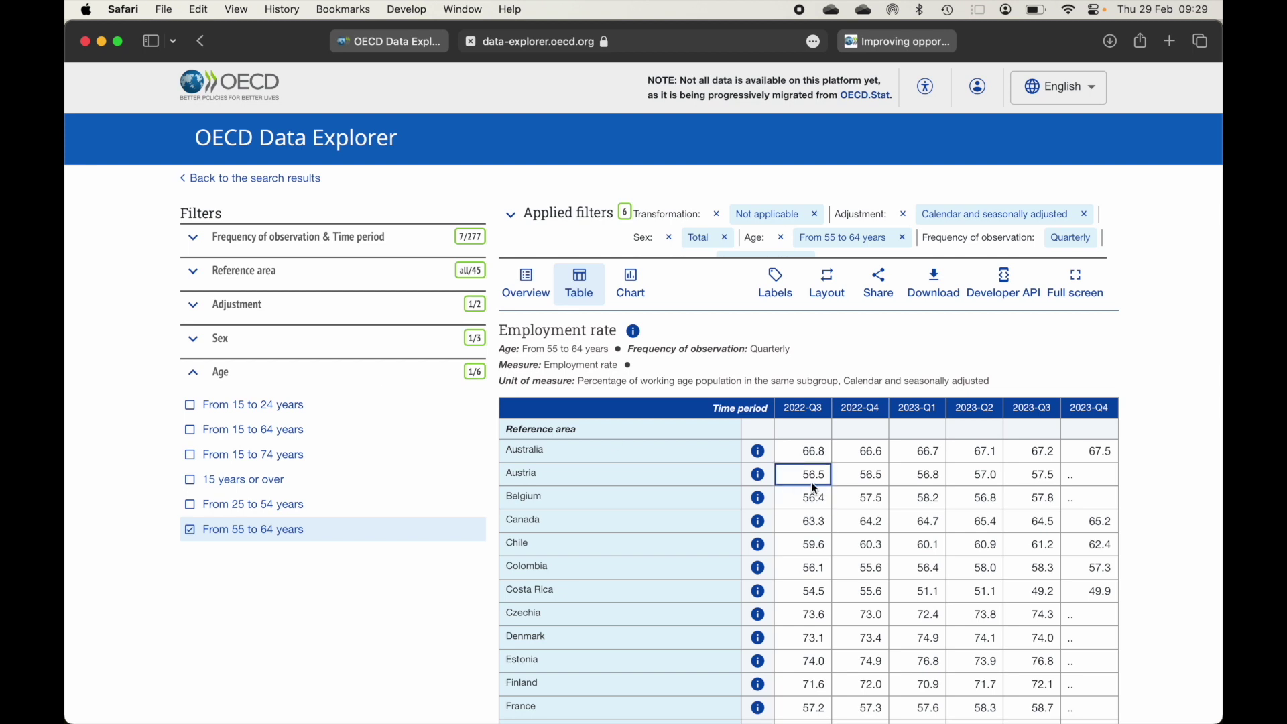
click(329, 375)
click(274, 339)
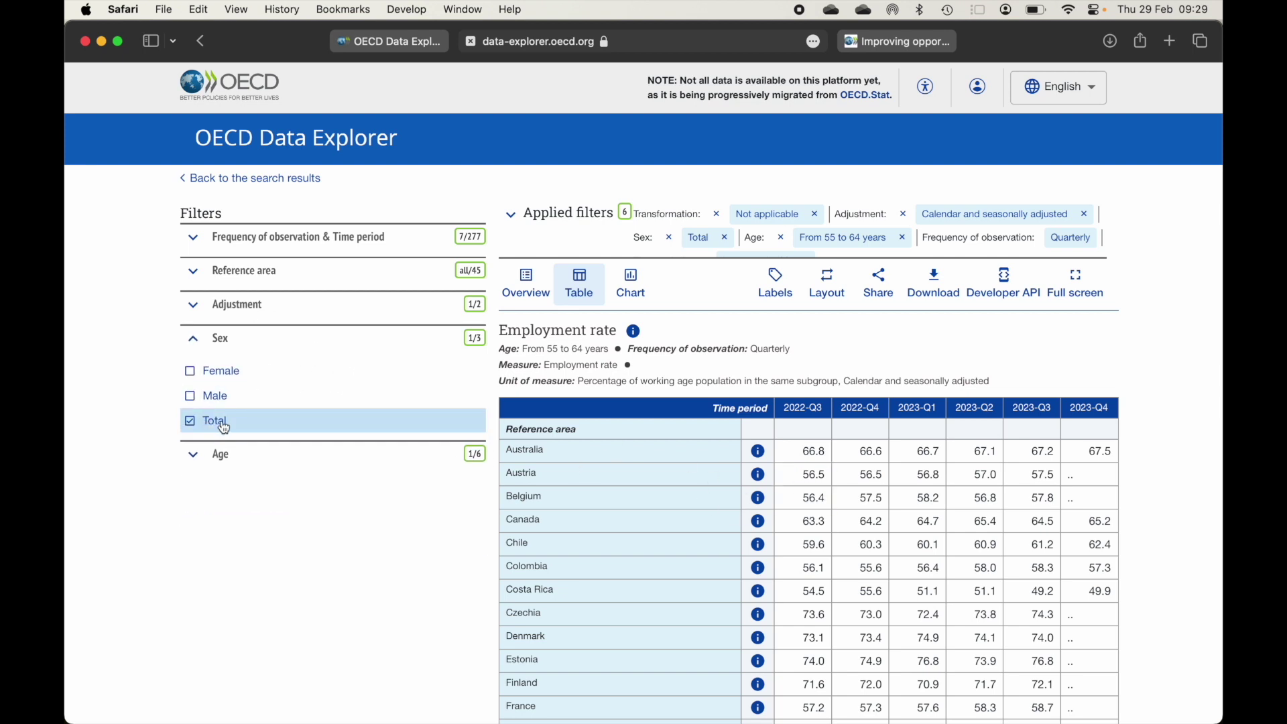
click(250, 303)
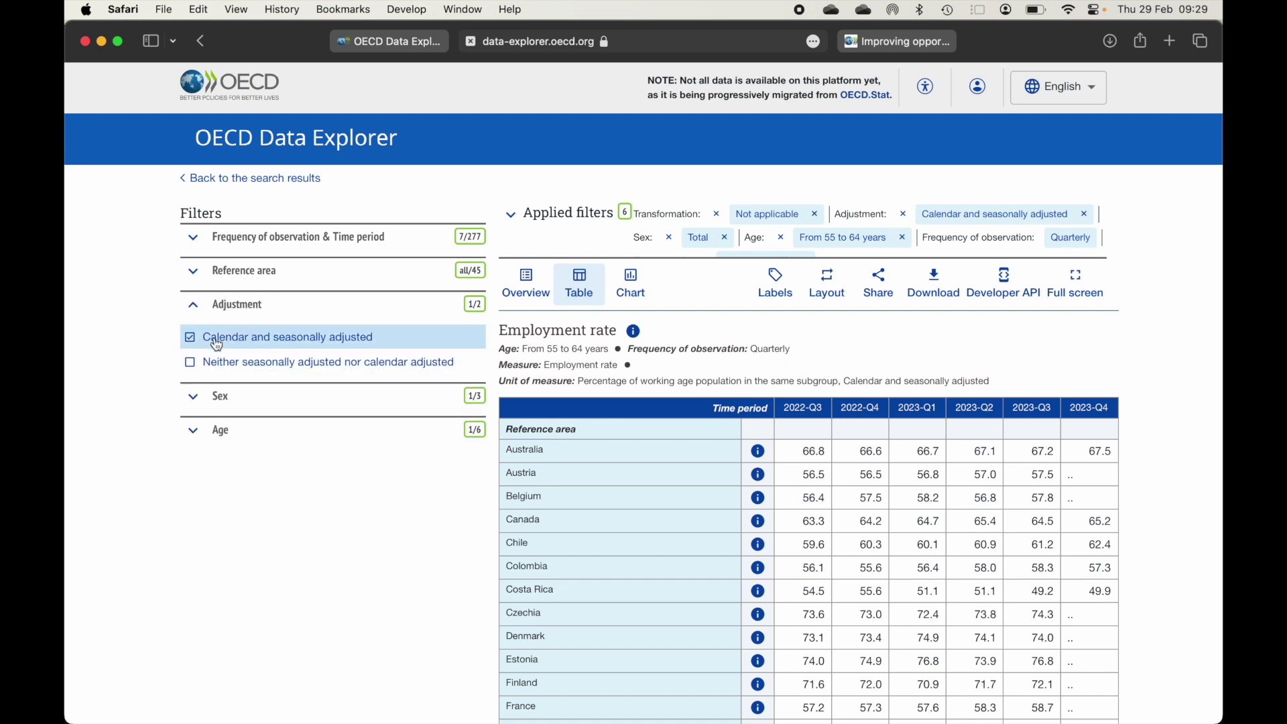
click(325, 300)
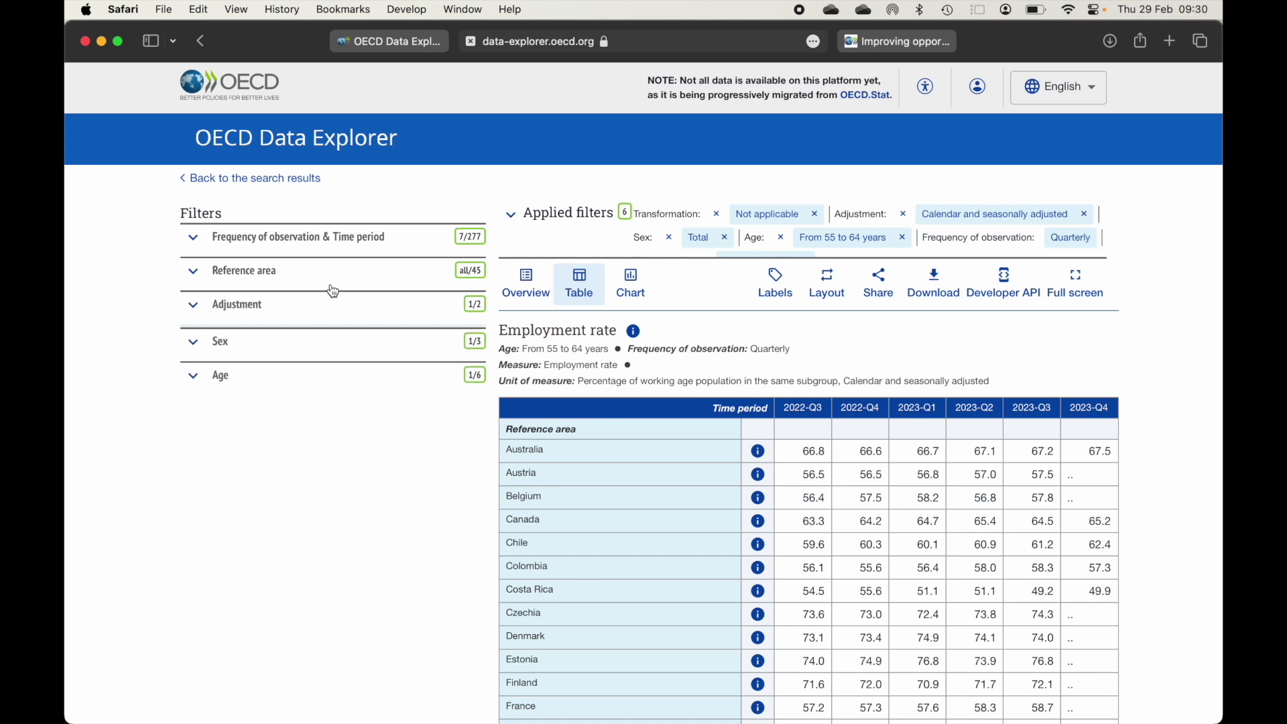
Limit the reference area filter to the OECD total
click(273, 271)
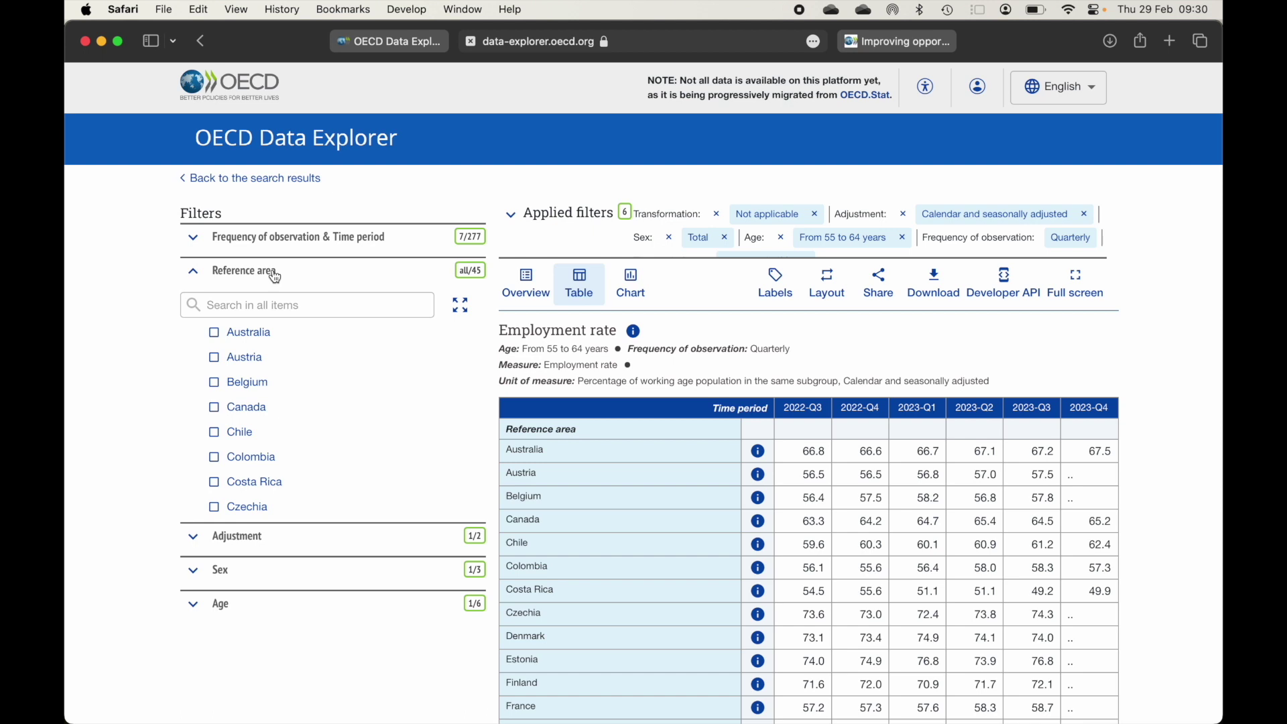
scroll(288, 399, down, 7)
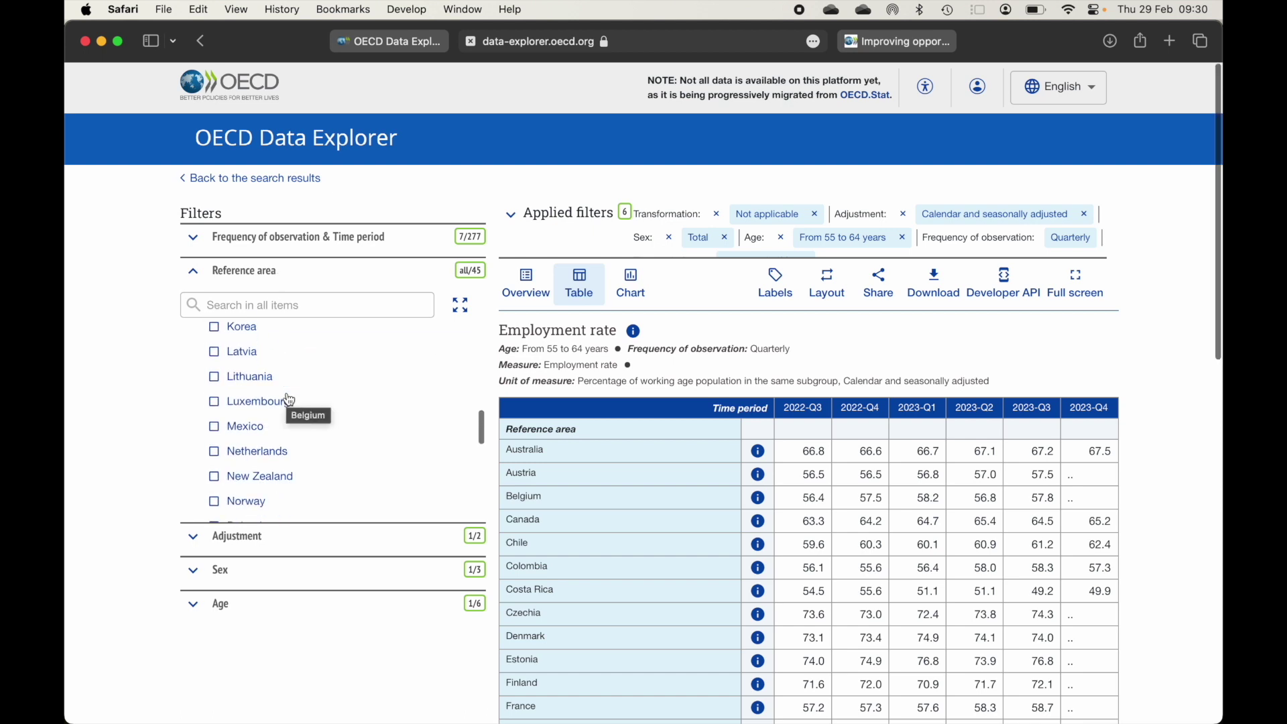
scroll(289, 399, down, 6)
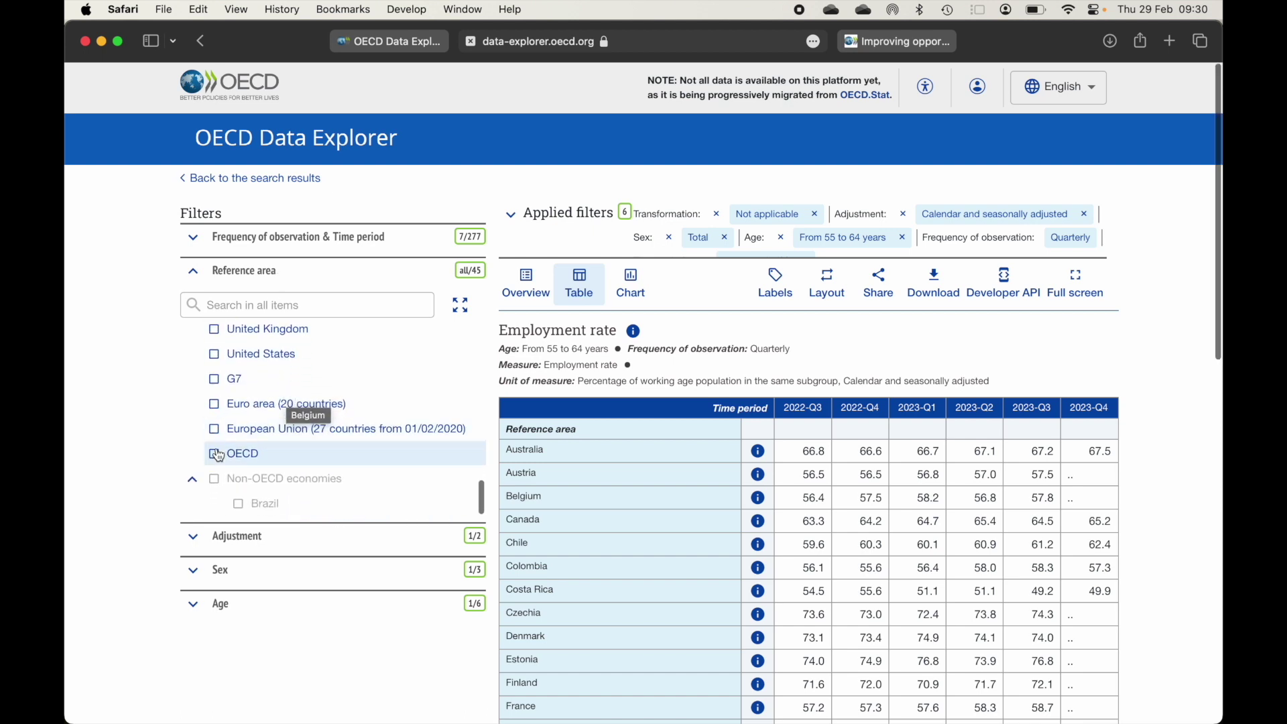
click(214, 455)
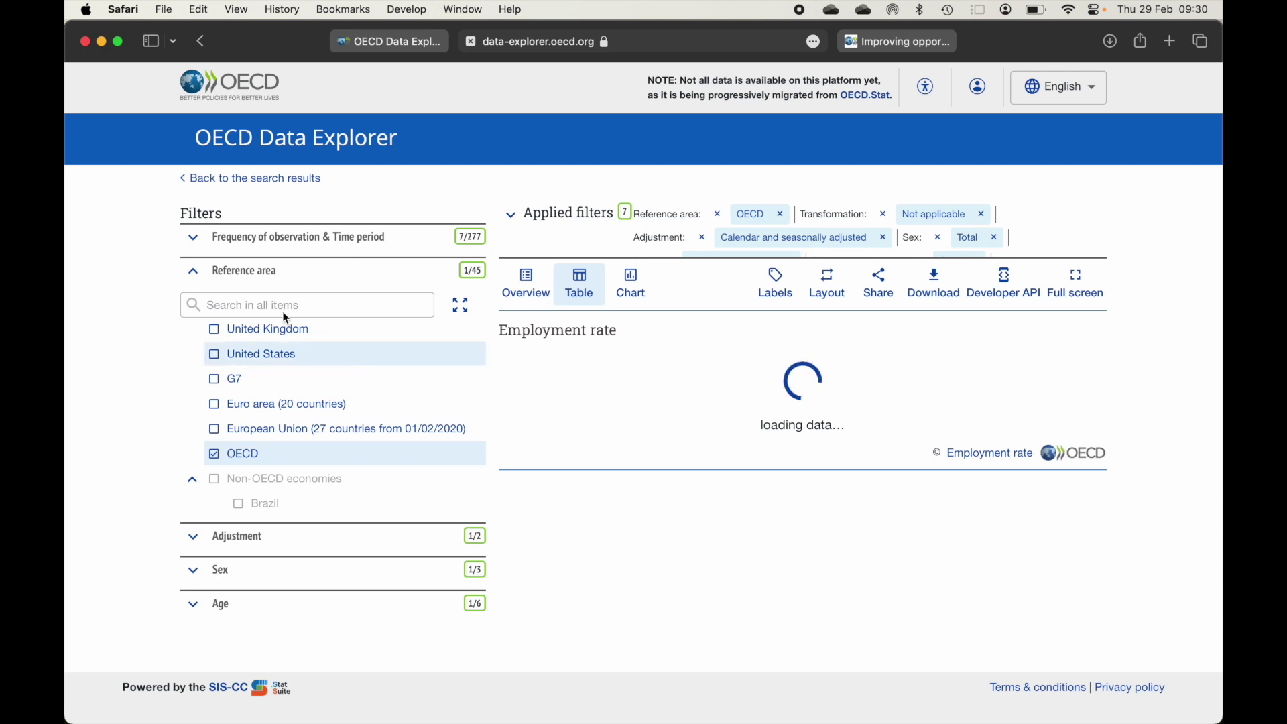
click(250, 275)
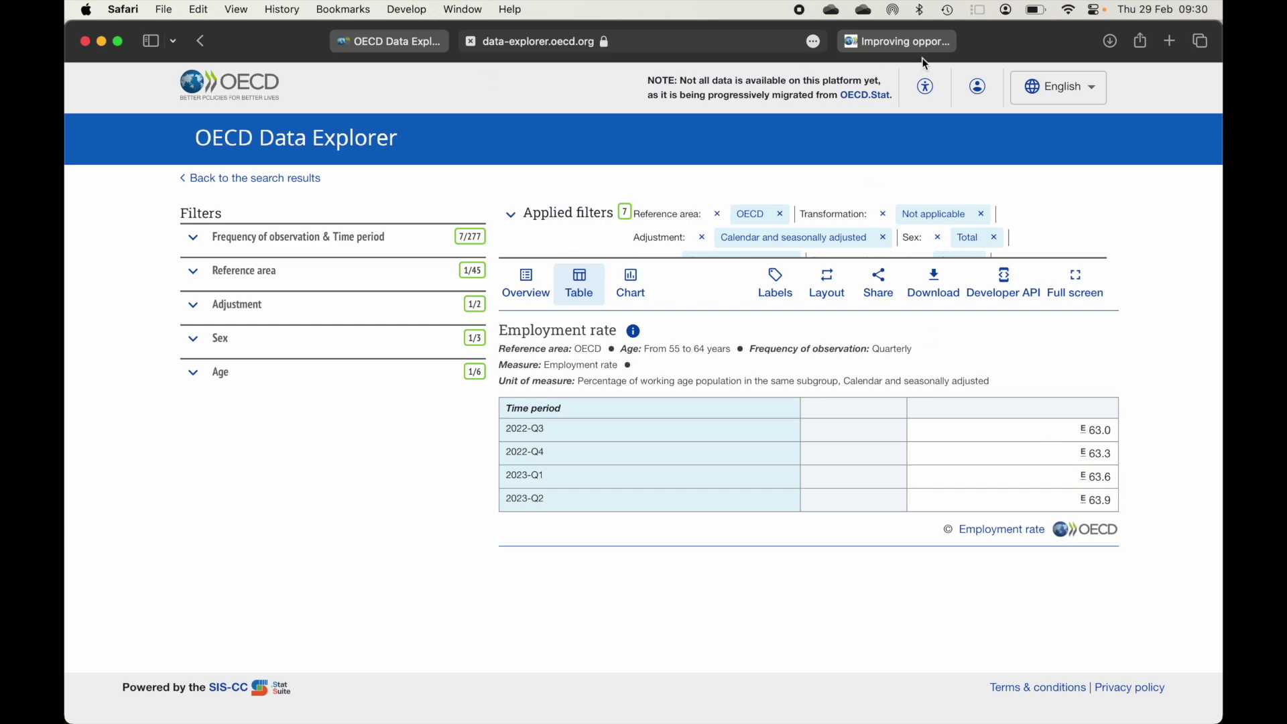
Check the article's 64% Q2 2023 figure, then return to the employment table
click(912, 37)
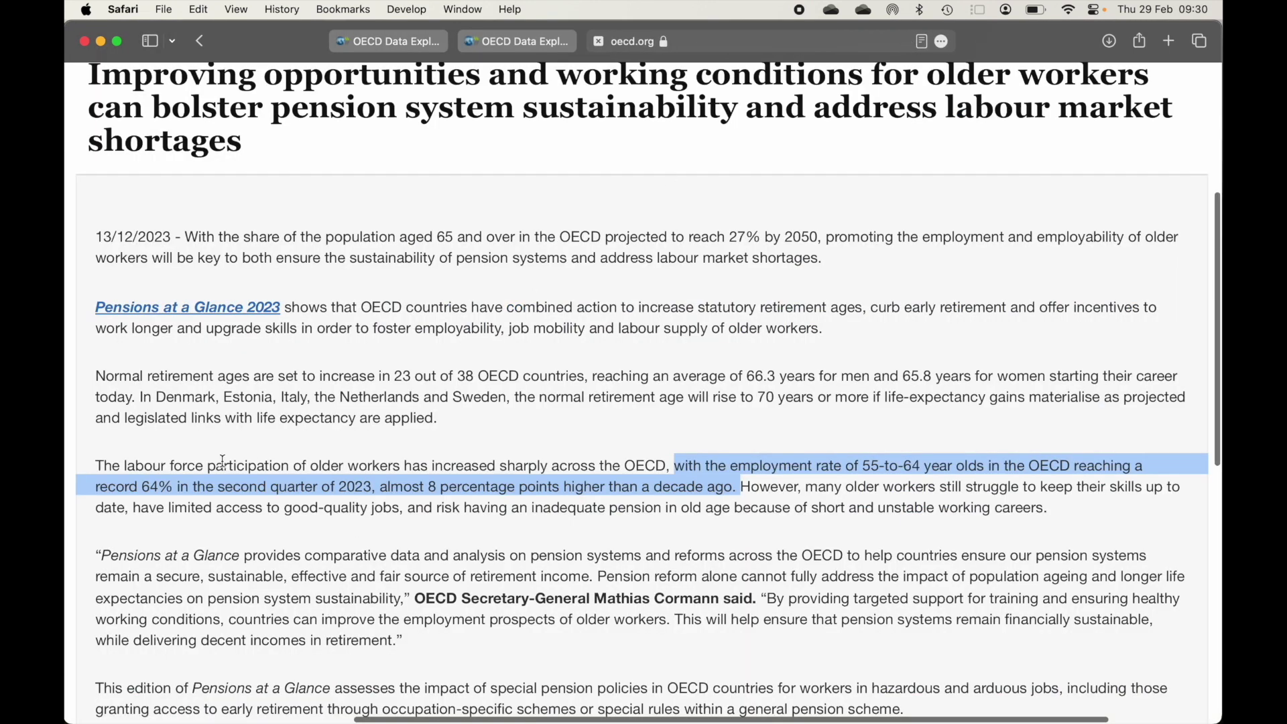
click(523, 43)
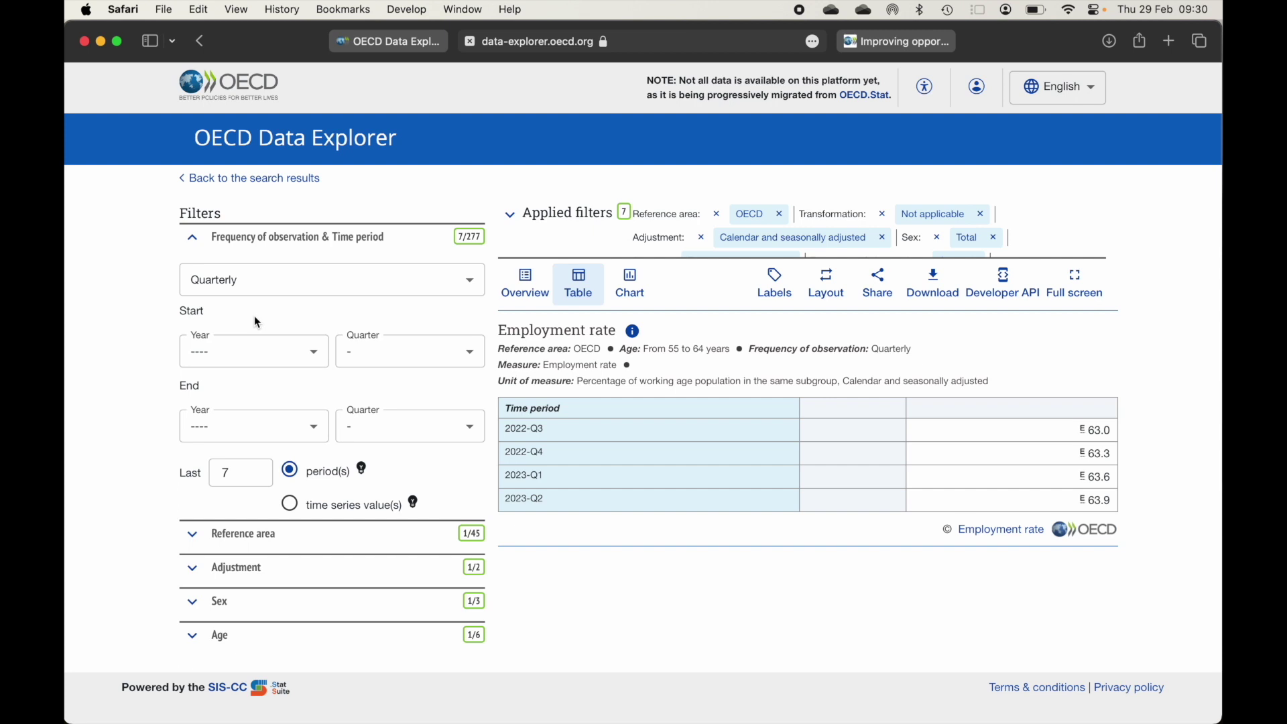
Set the time period start year to 1955 and end year to 2024
click(248, 342)
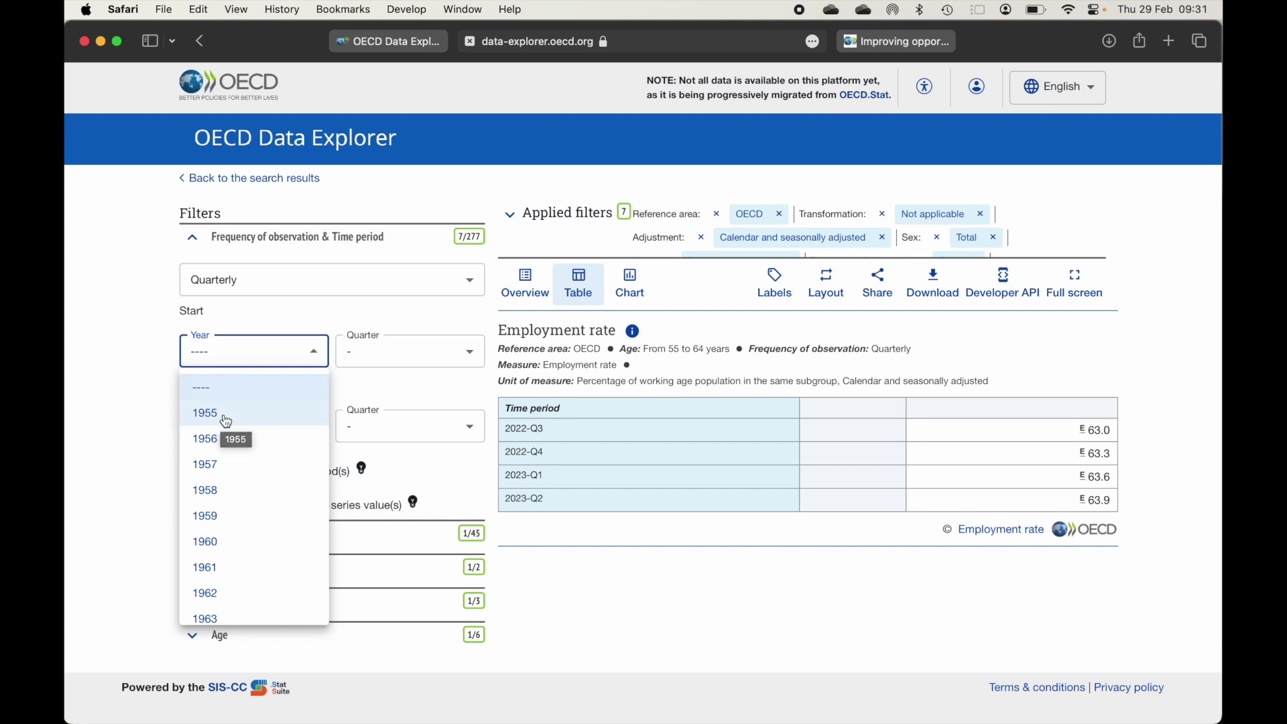
click(248, 415)
click(247, 417)
scroll(236, 494, down, 20)
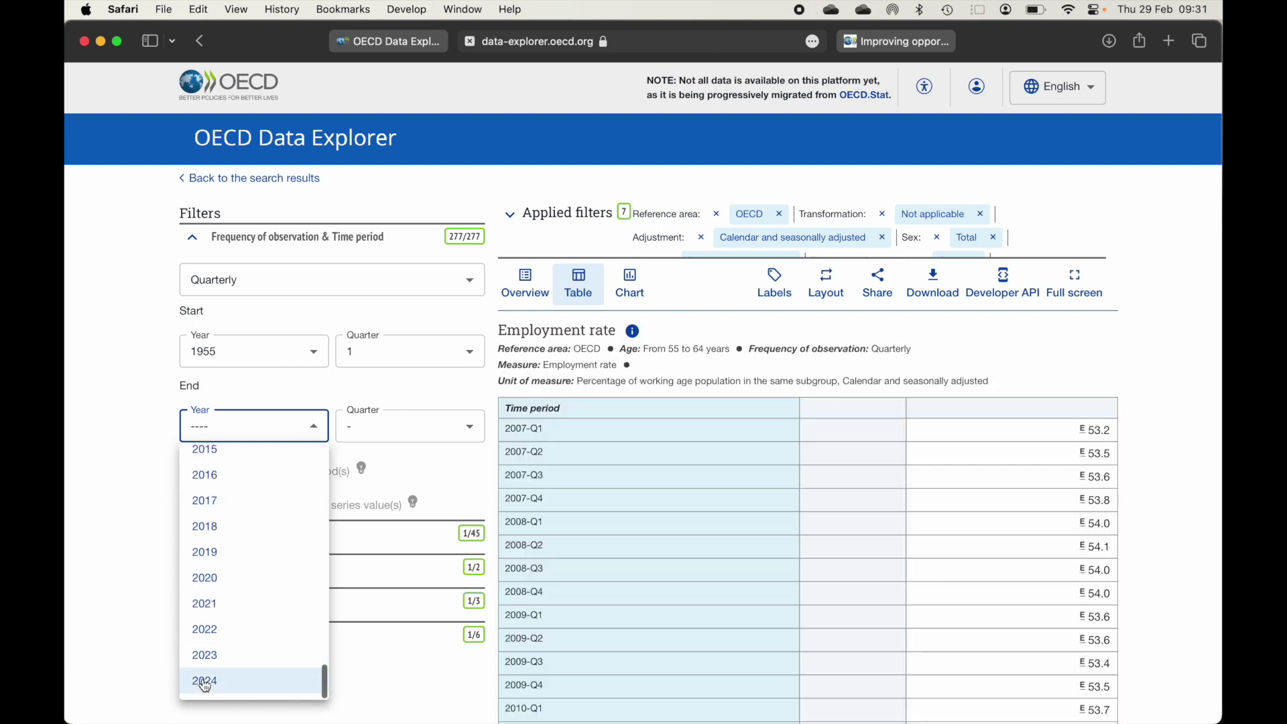
click(202, 678)
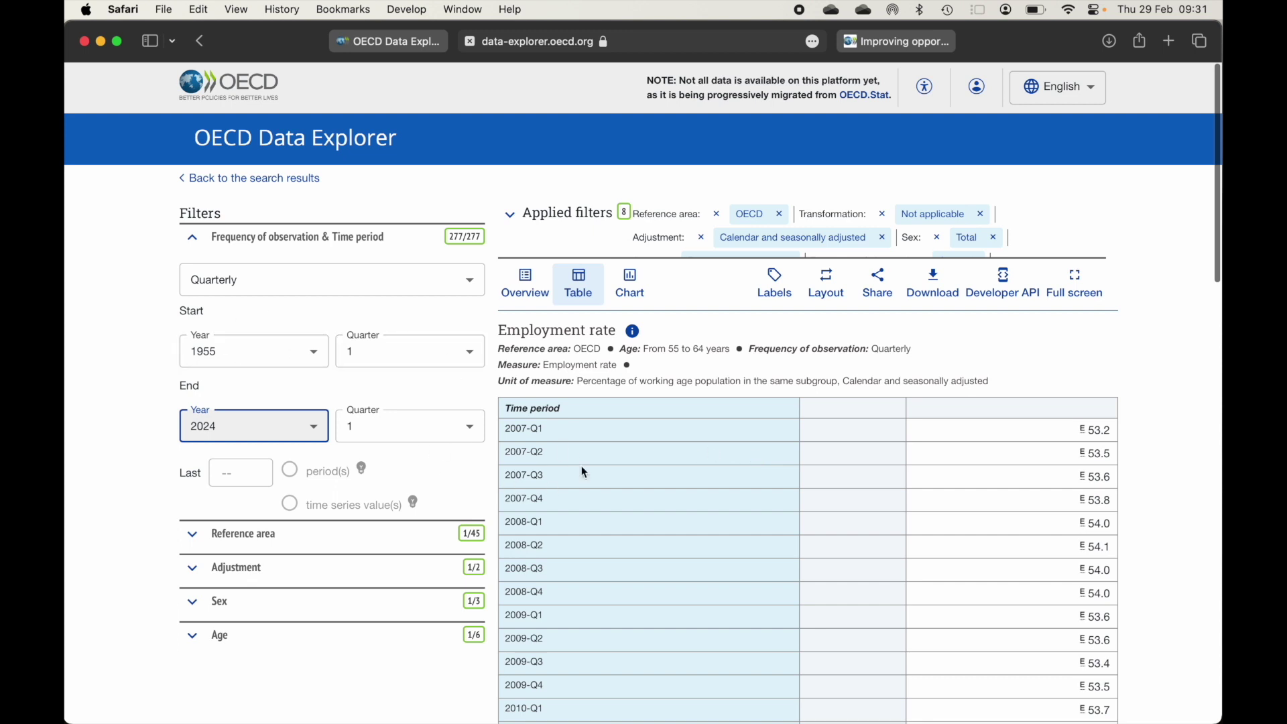
Scroll through the table from 2007-Q1 (53.2) to 2023-Q2 (63.9)
scroll(584, 473, down, 3)
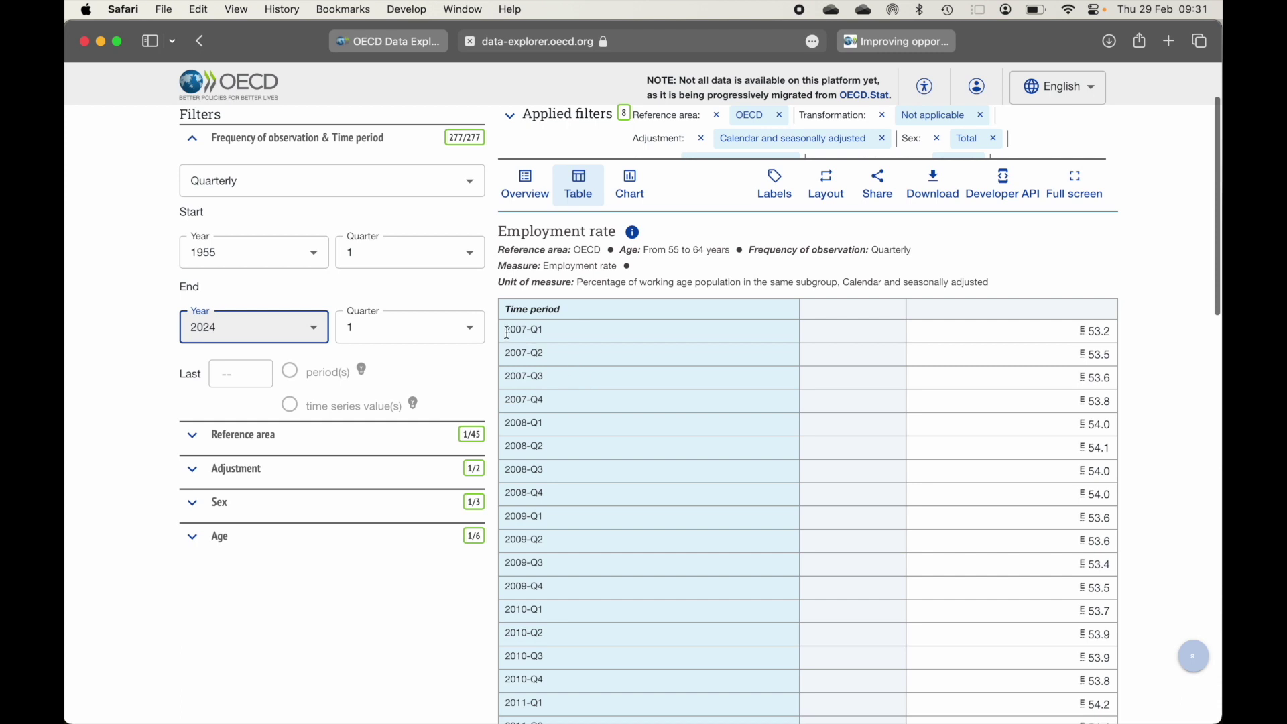
drag(507, 333, 547, 334)
click(570, 339)
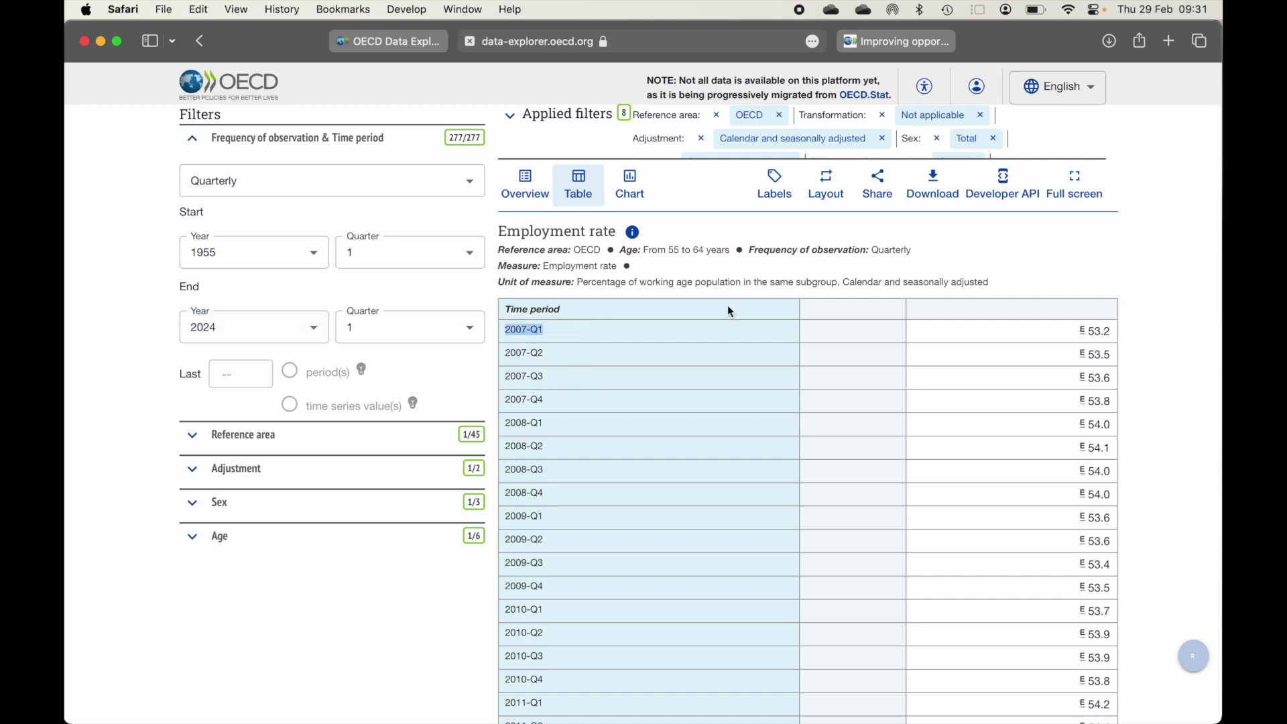
scroll(925, 496, down, 10)
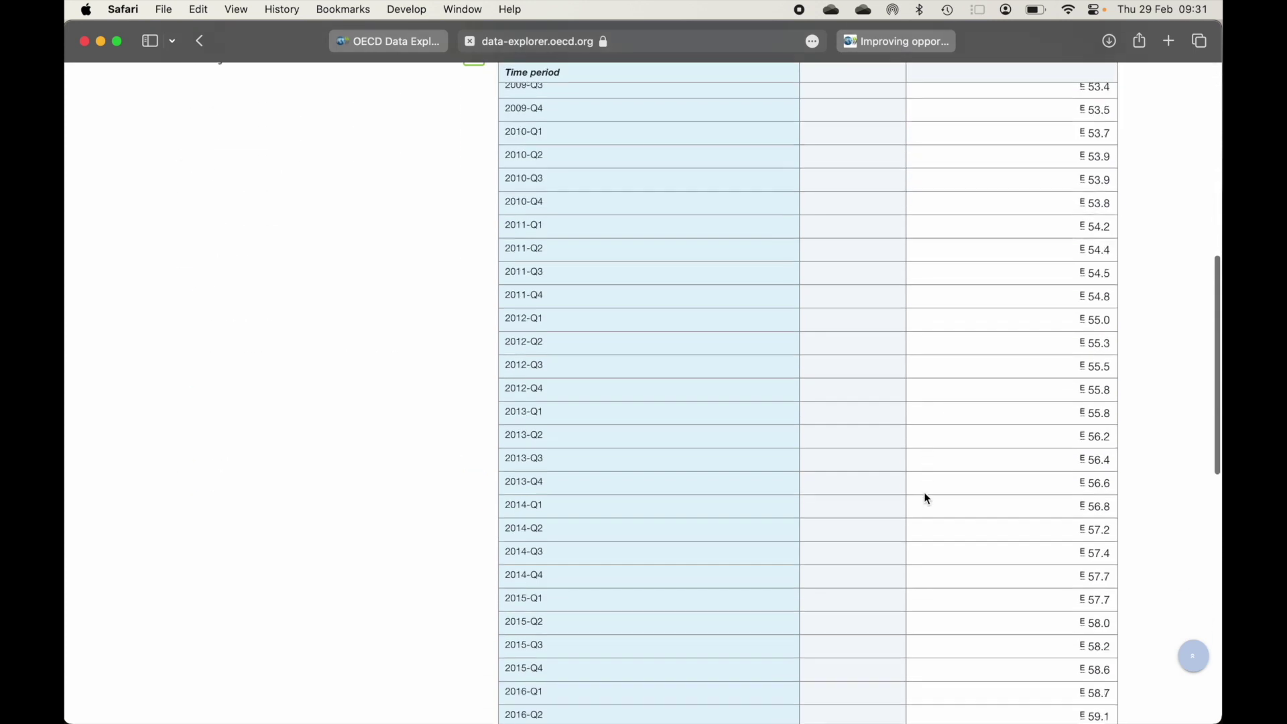
scroll(791, 570, down, 12)
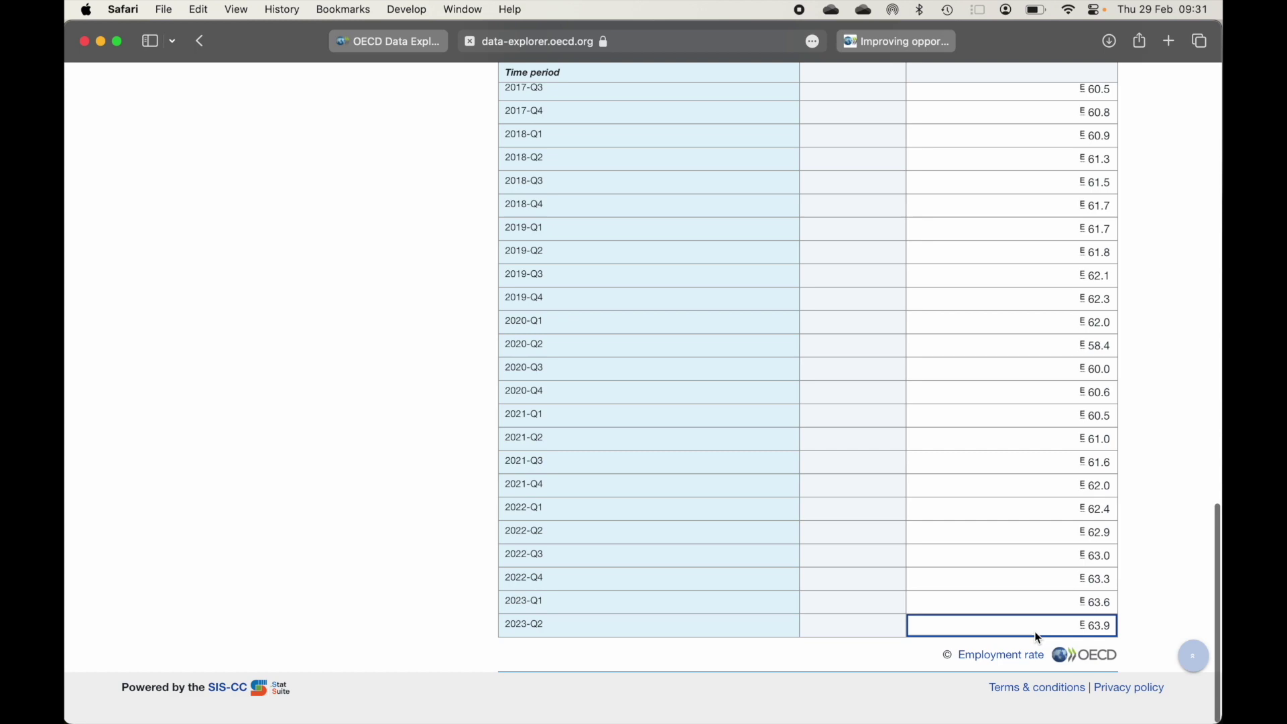
scroll(966, 457, up, 20)
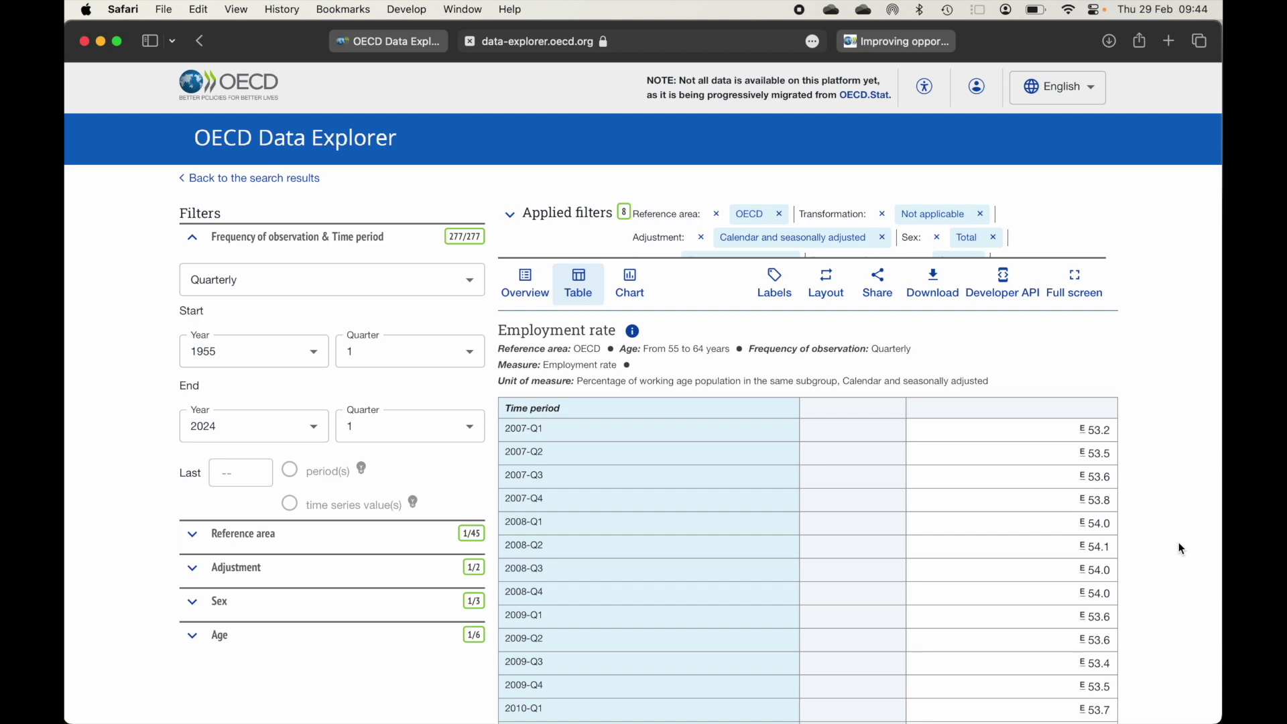
Download the table in Excel format and open the .xlsx file from Downloads
click(956, 295)
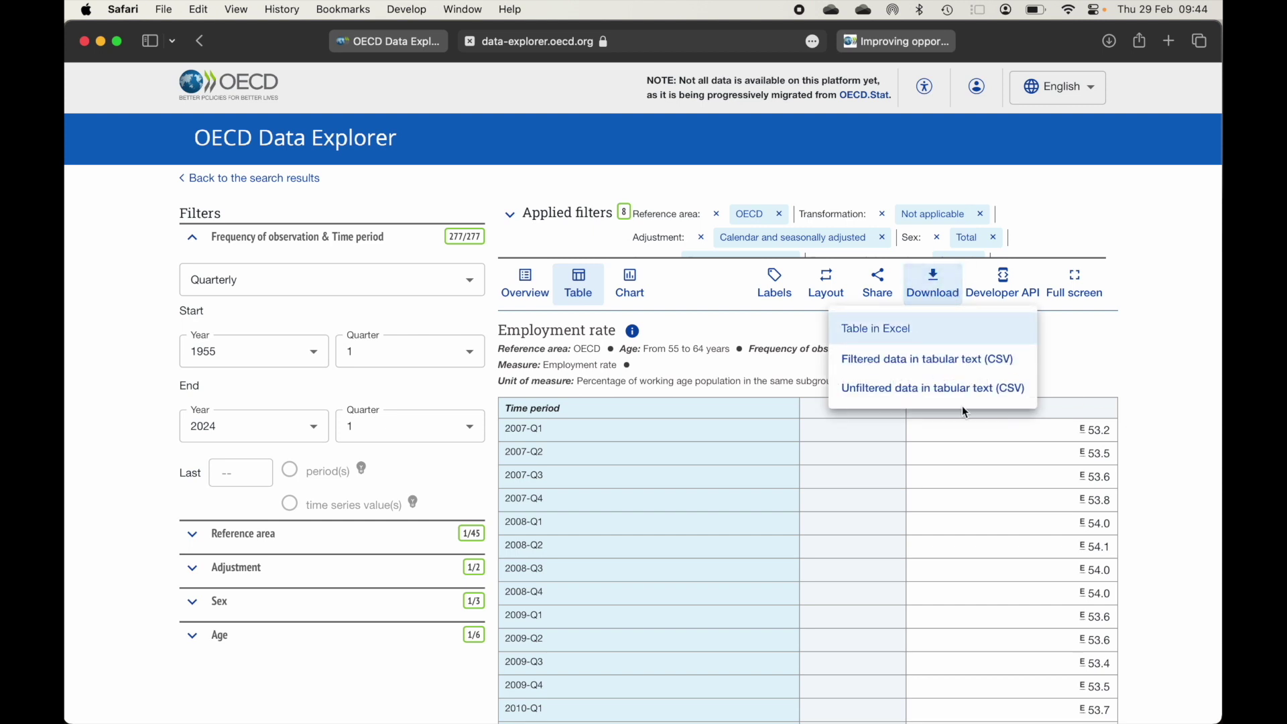
click(919, 341)
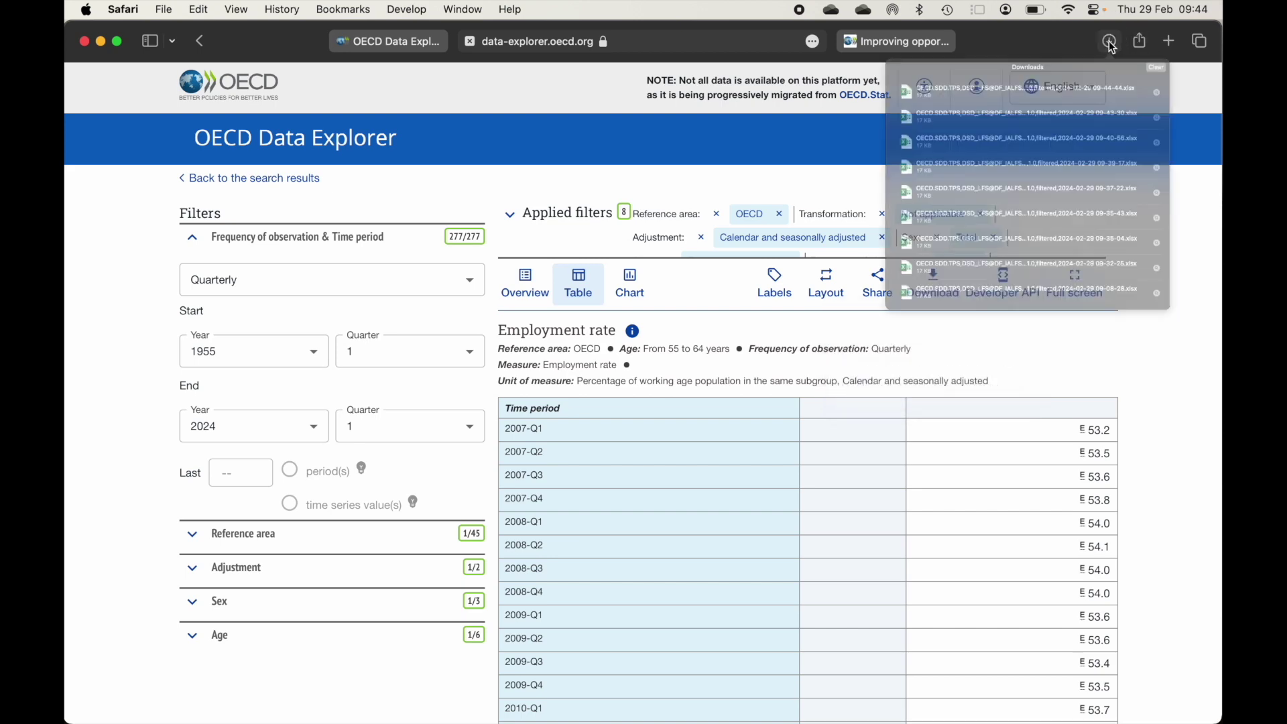
double_click(868, 116)
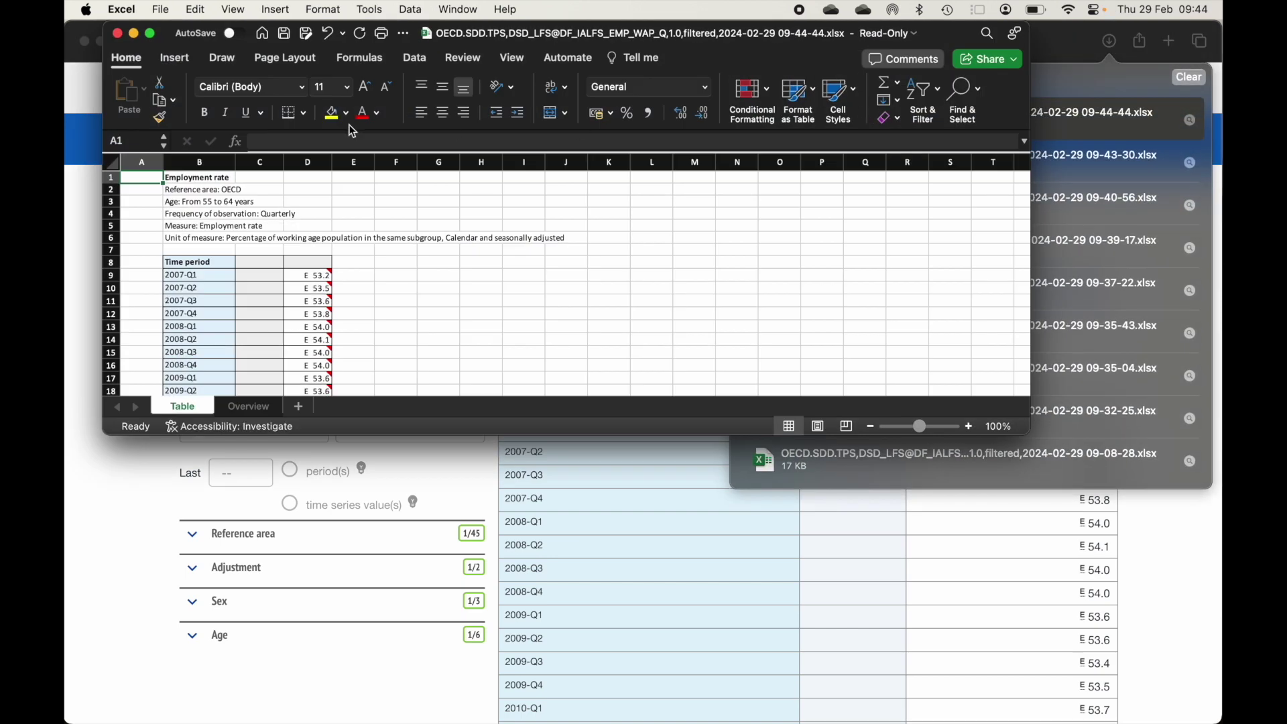
In the maximized workbook, delete empty column C, check B8:C40, then return to Safari
click(151, 33)
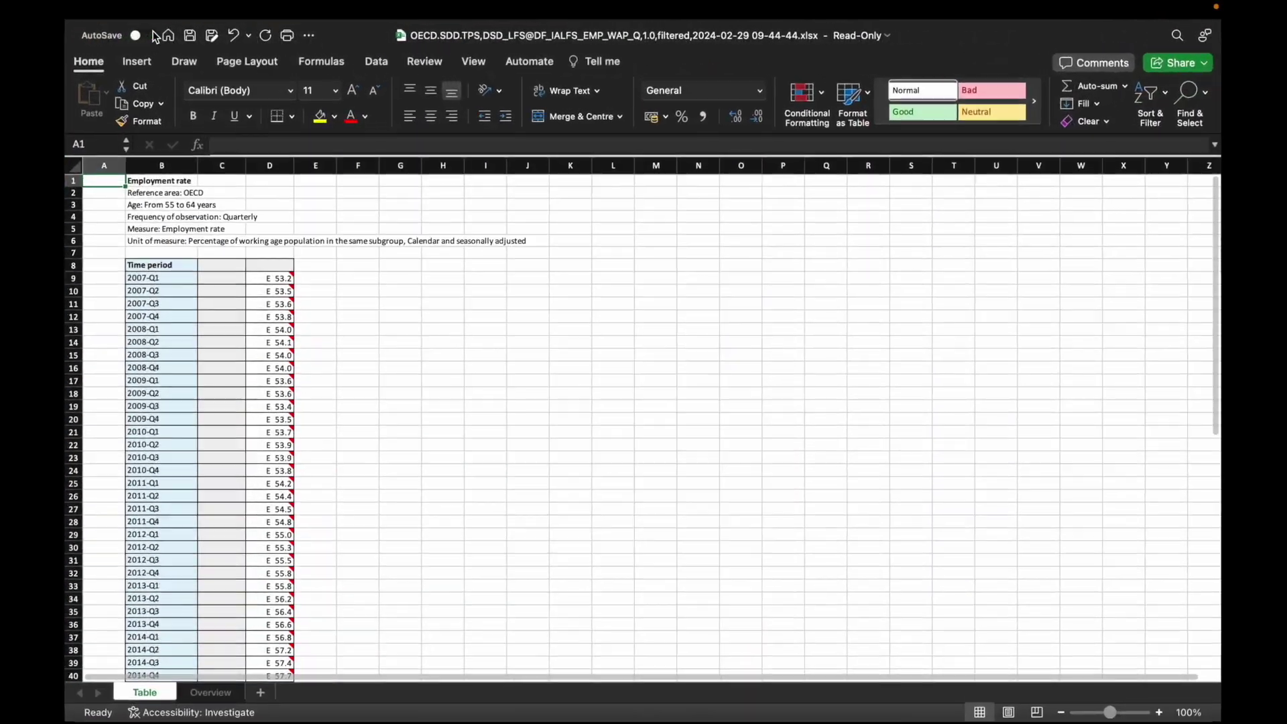
click(212, 160)
right_click(229, 161)
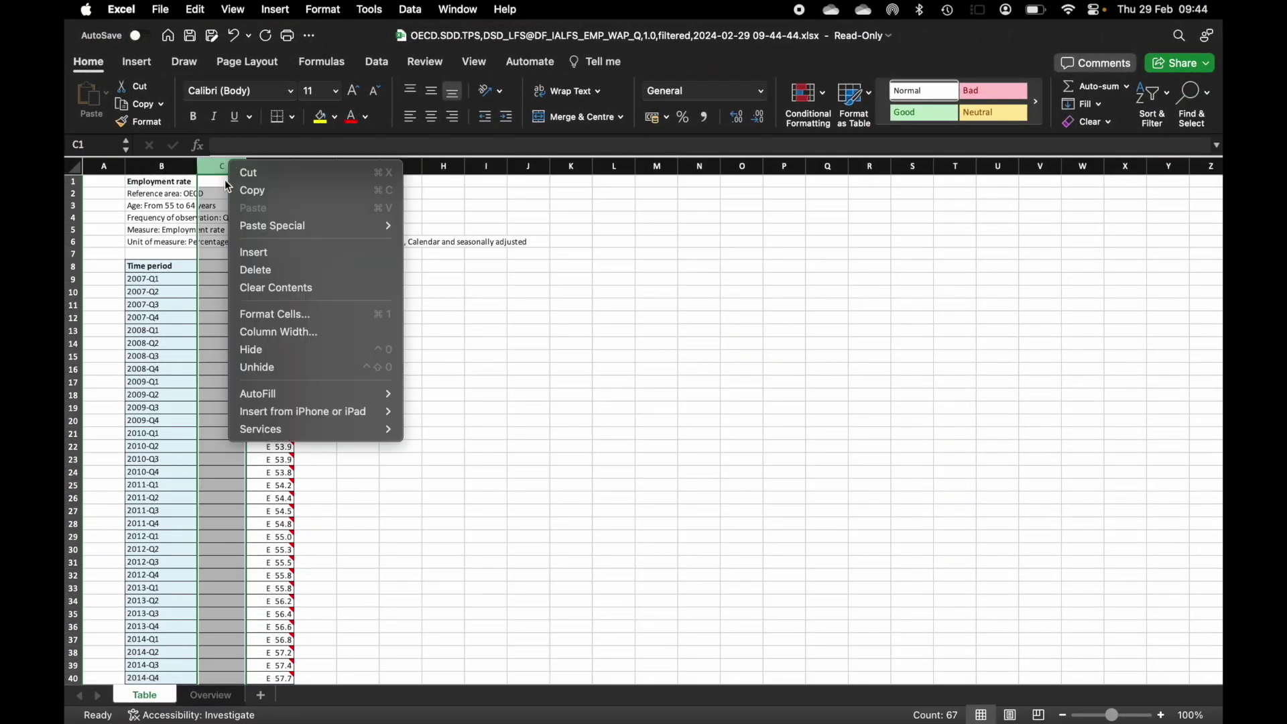
click(232, 268)
drag(171, 266, 208, 362)
click(463, 370)
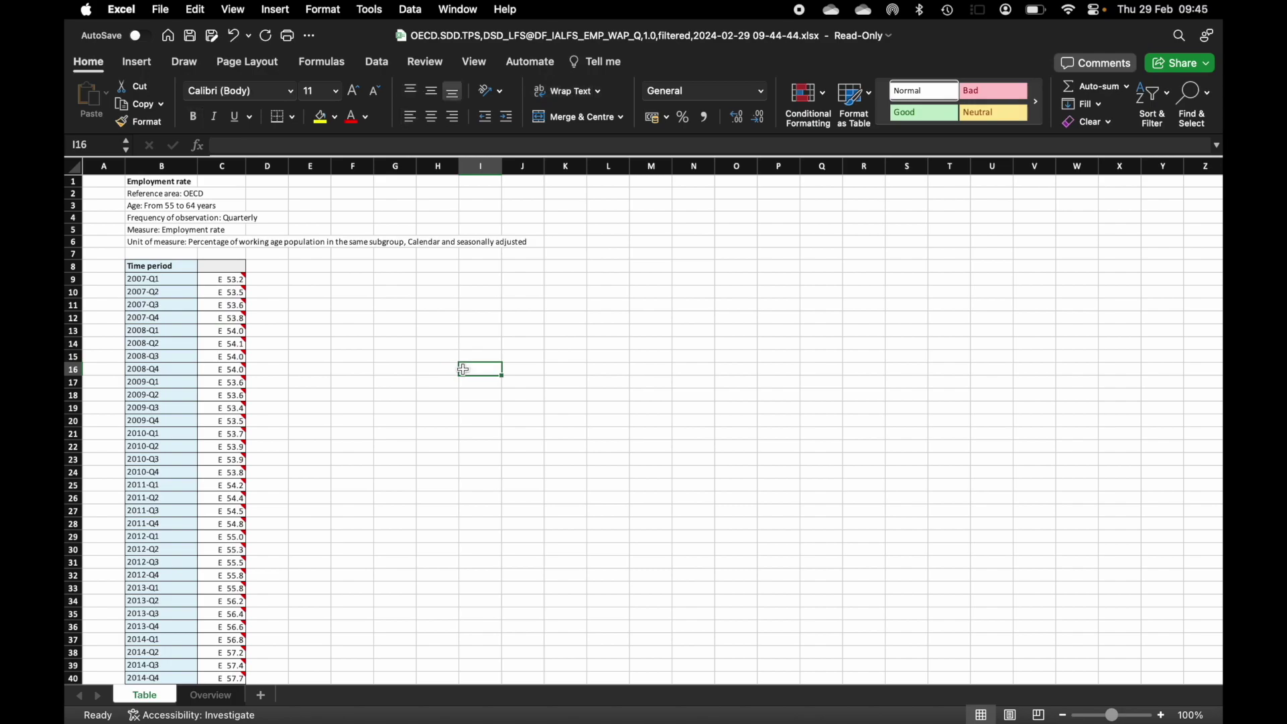
key(super+Tab)
click(663, 354)
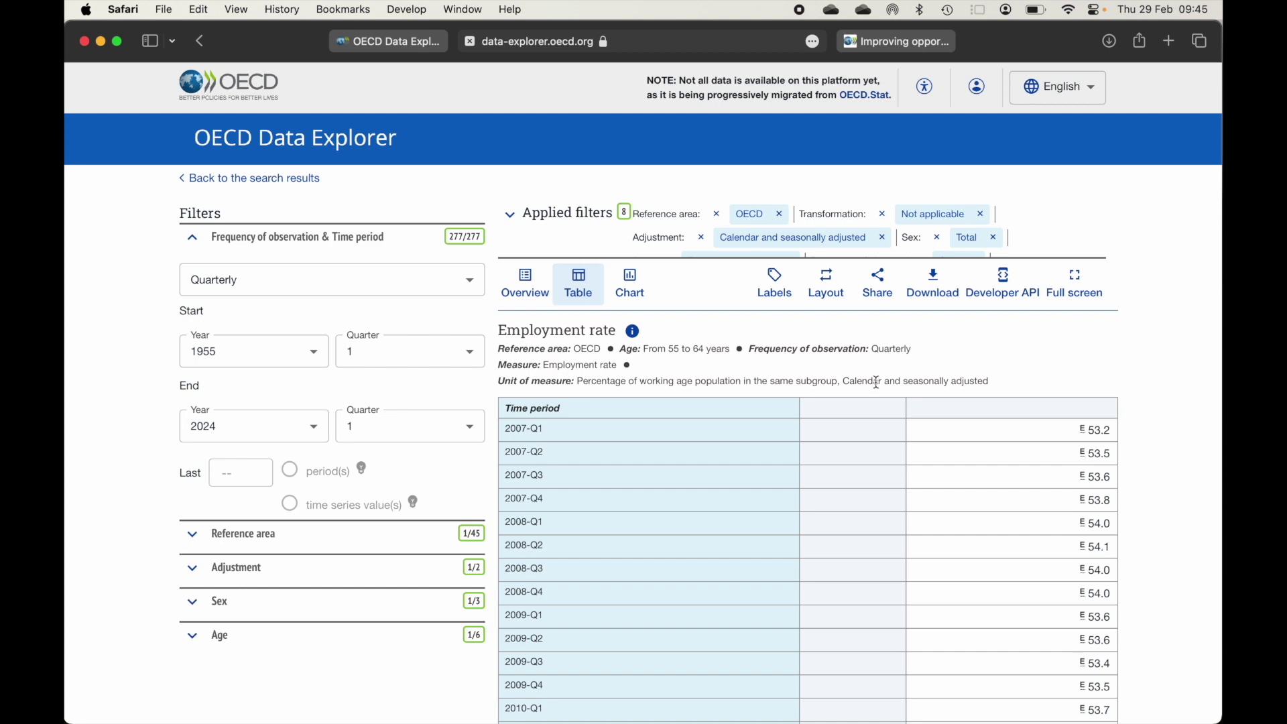
click(877, 285)
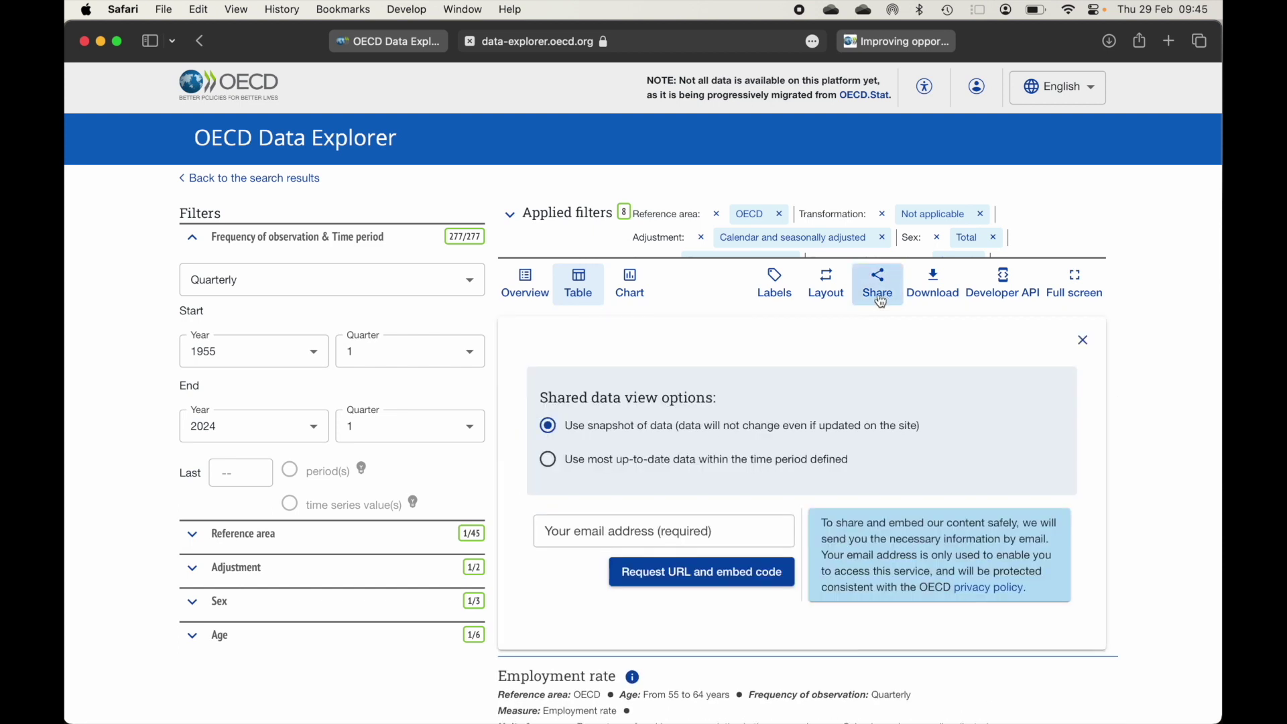
click(1084, 342)
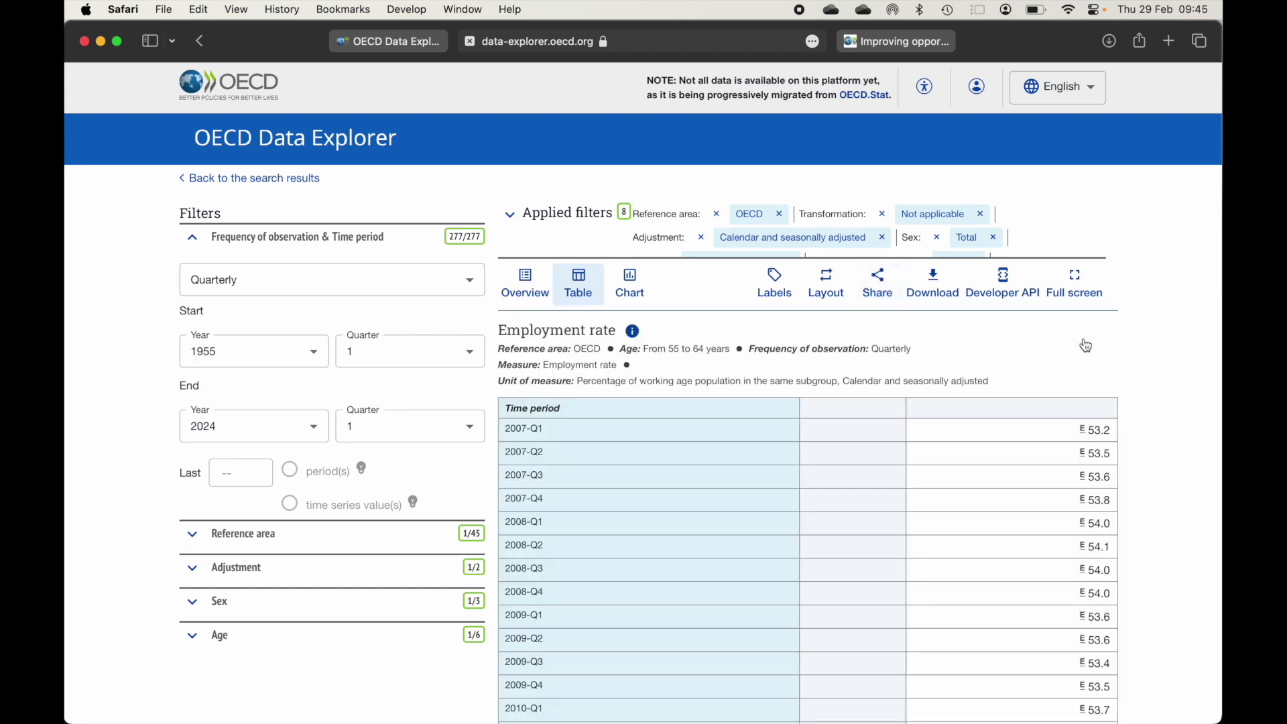
scroll(1086, 345, down, 10)
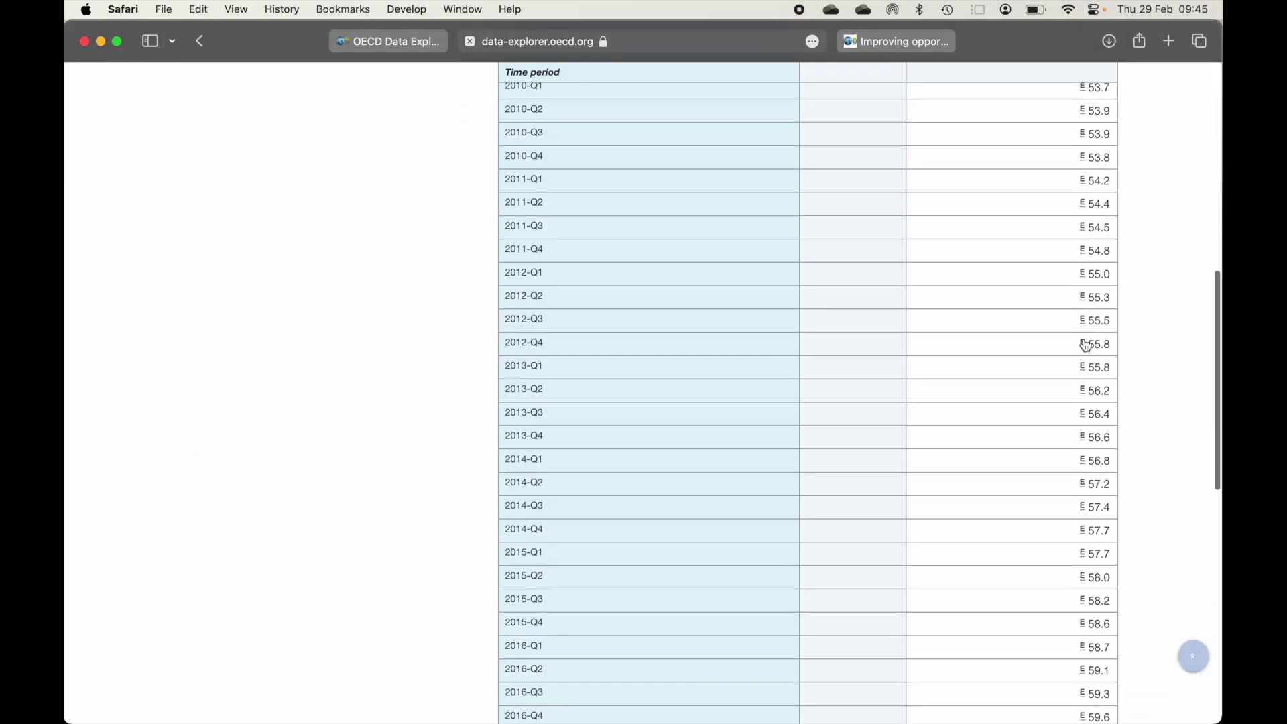
scroll(1084, 338, down, 5)
scroll(703, 330, up, 15)
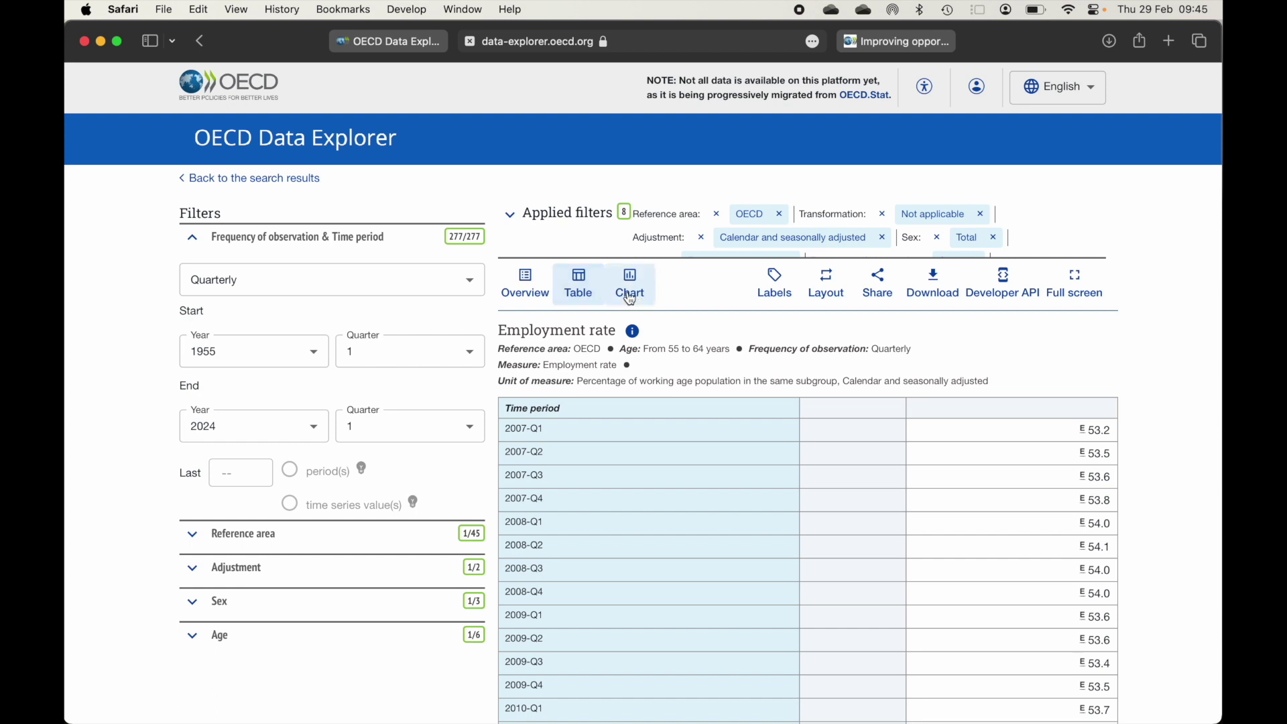
Display the employment data as a timeline chart
click(630, 295)
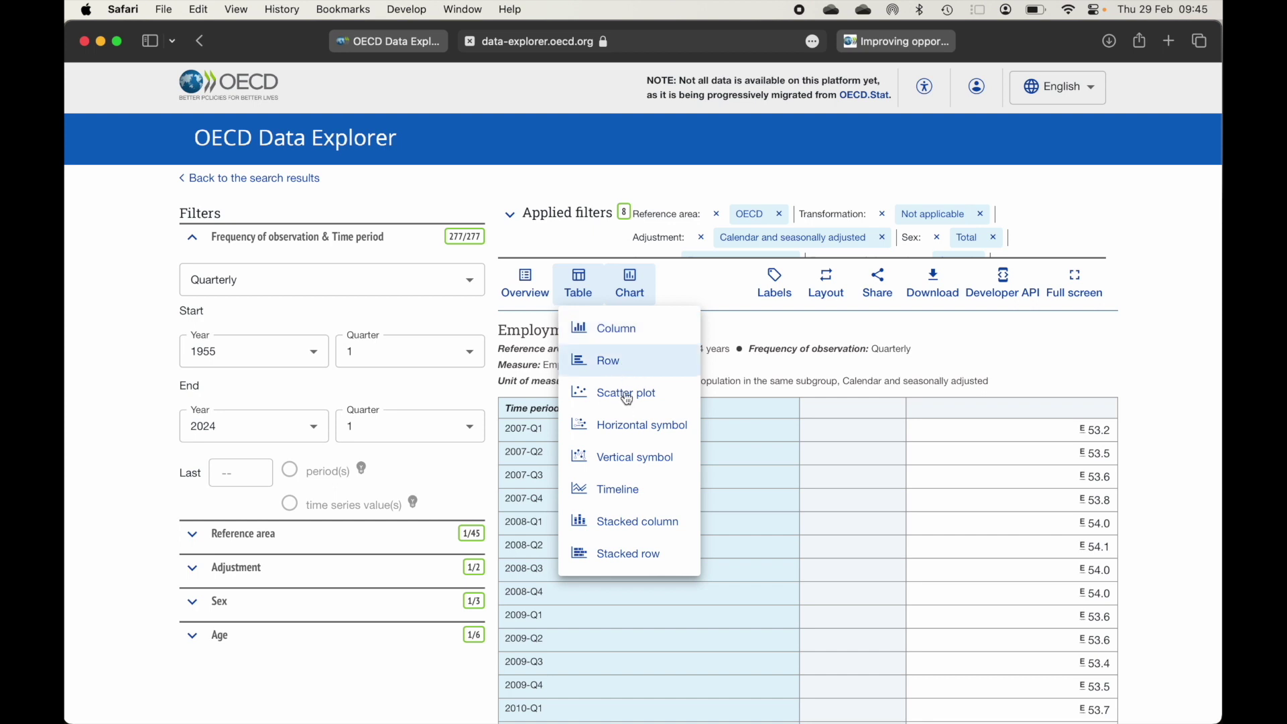
click(621, 494)
scroll(689, 377, down, 5)
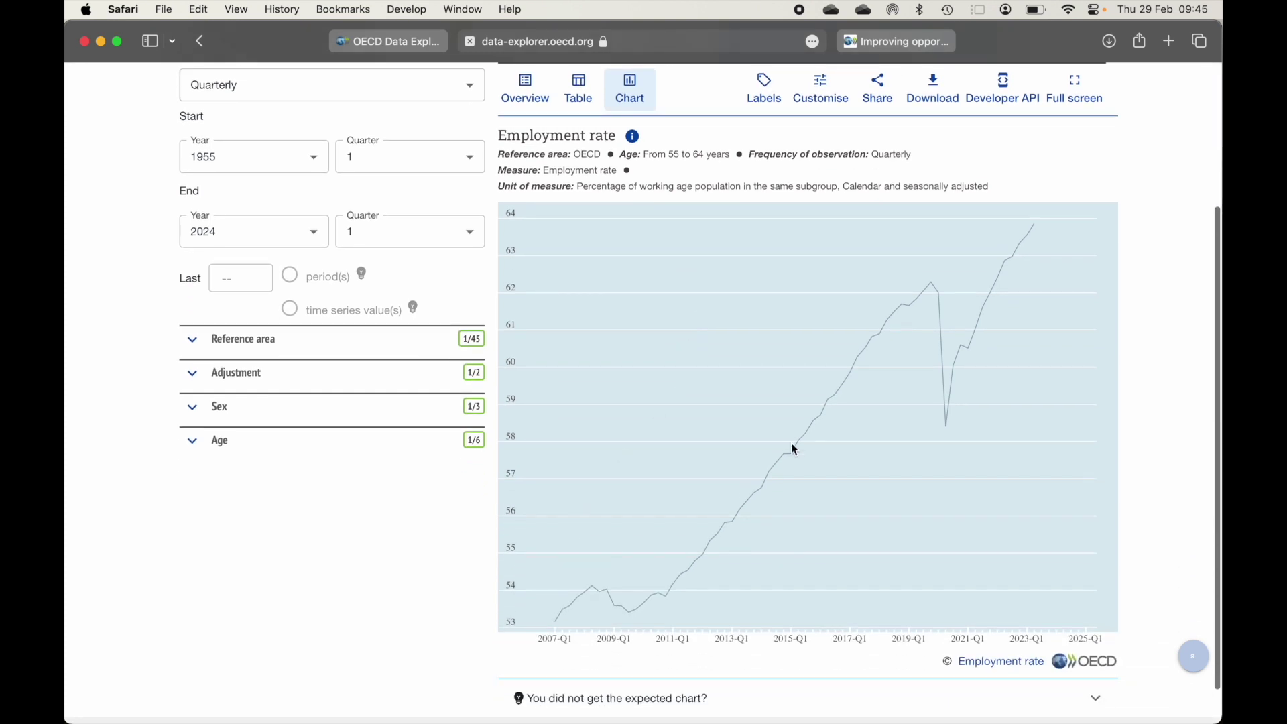
scroll(659, 299, up, 2)
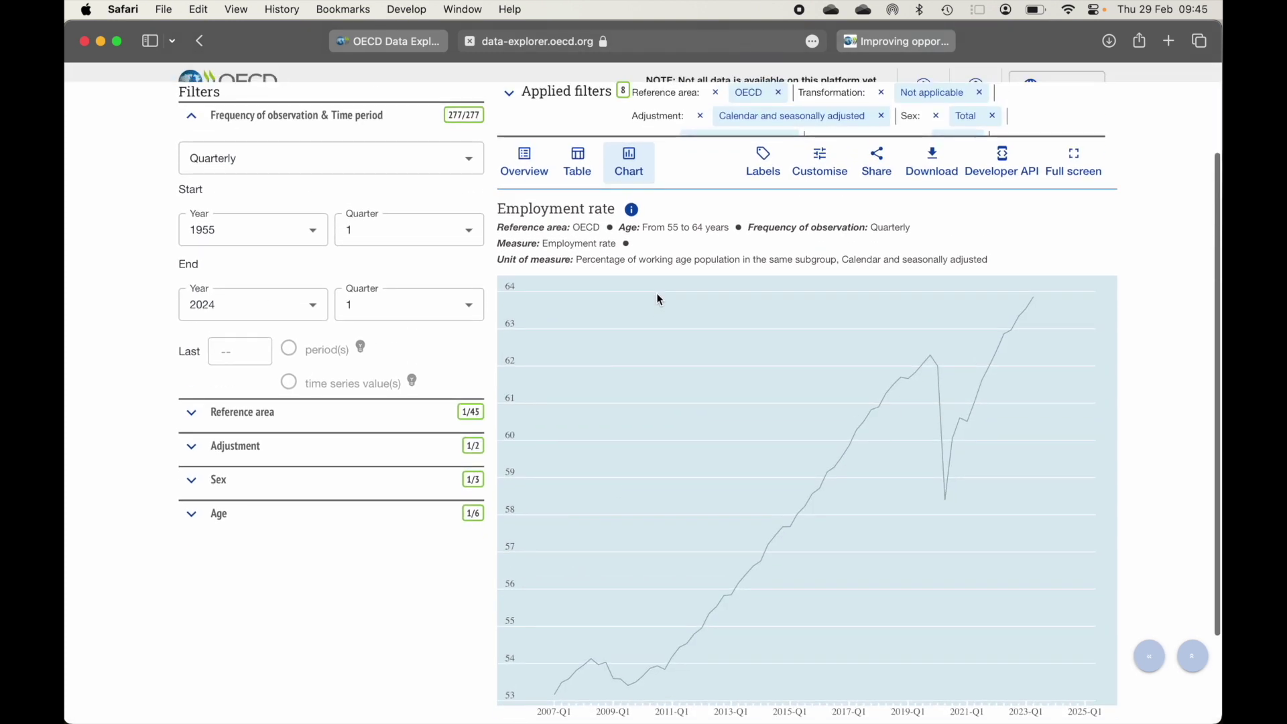
Set the chart's vertical axis to run from minimum 0 to maximum 80
click(833, 176)
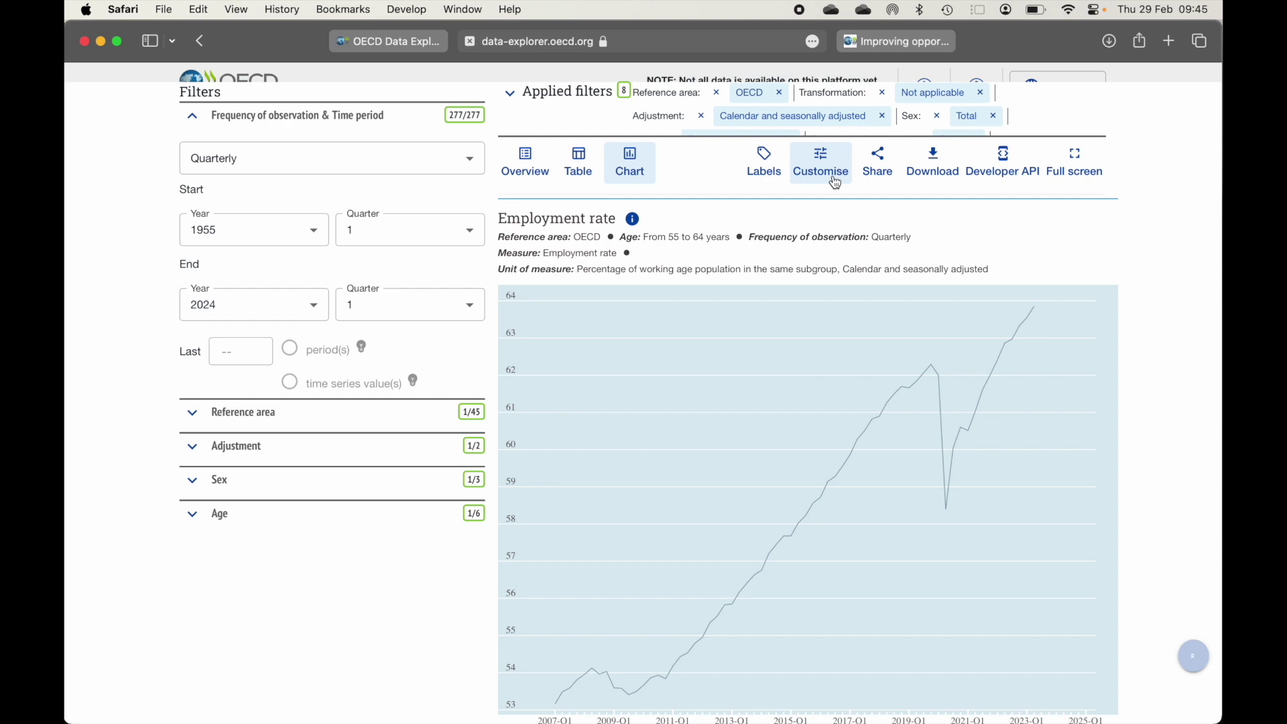
scroll(651, 423, down, 5)
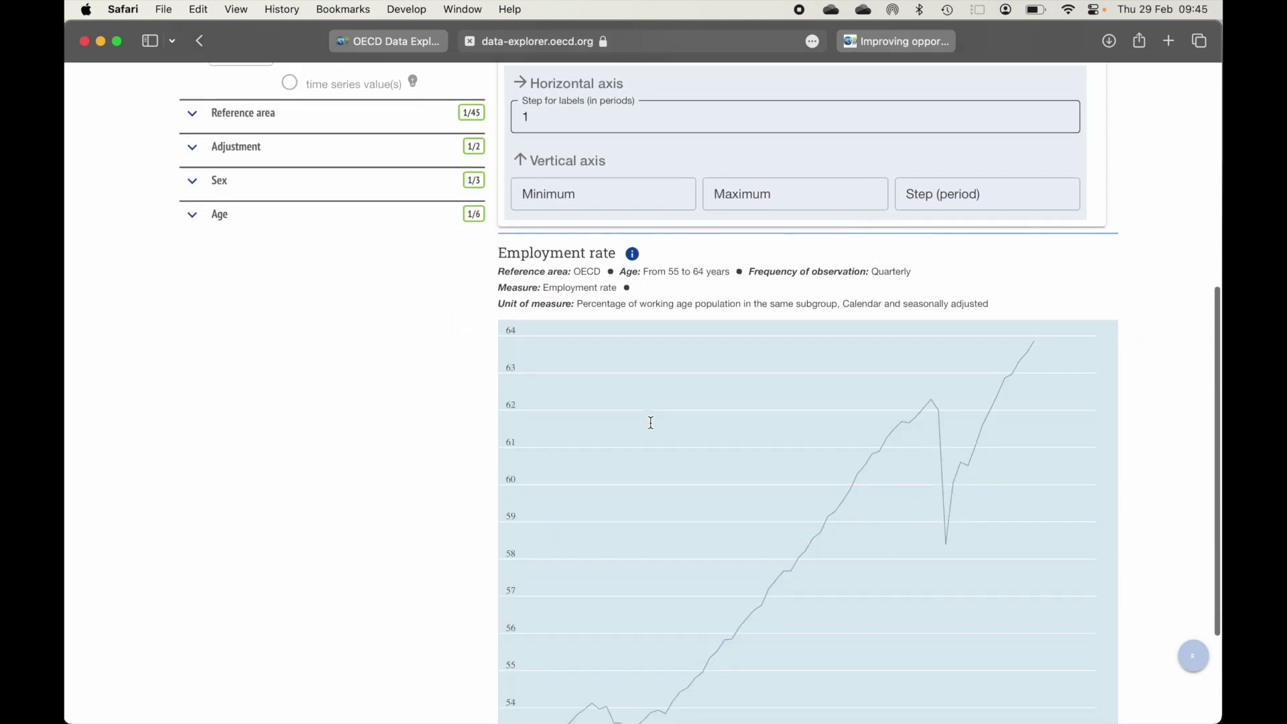
click(572, 120)
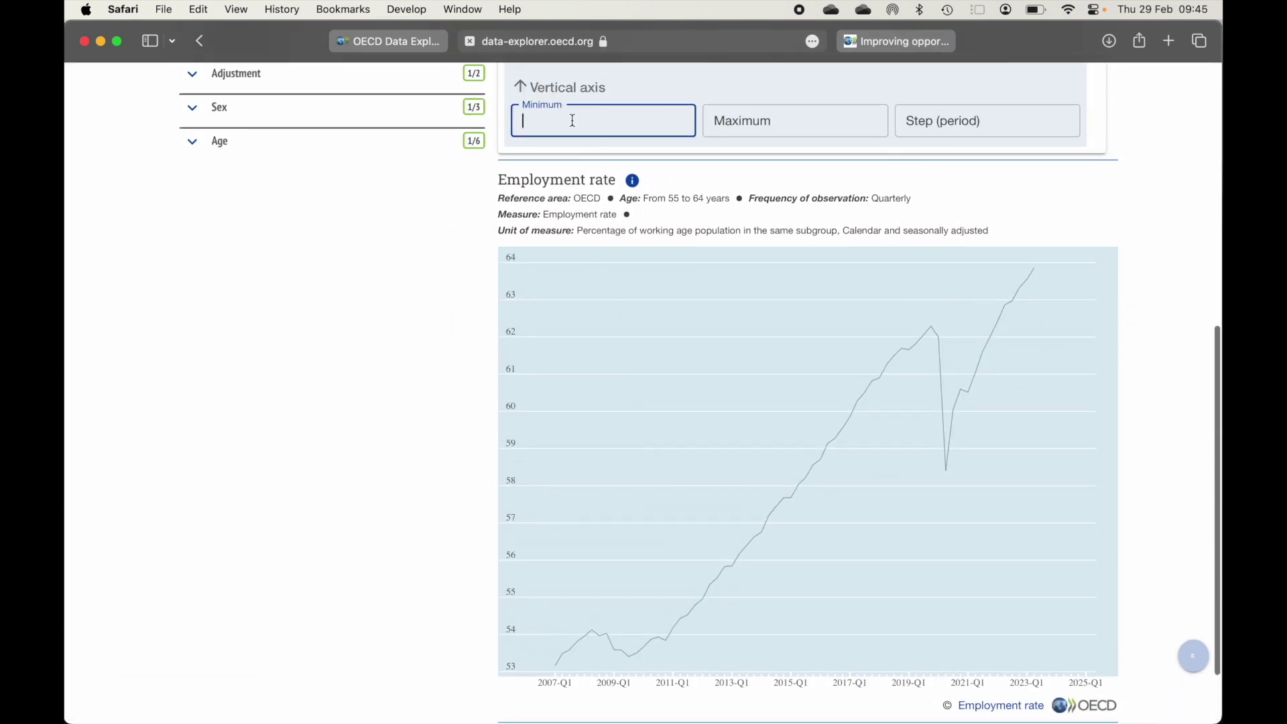
text(0)
click(791, 119)
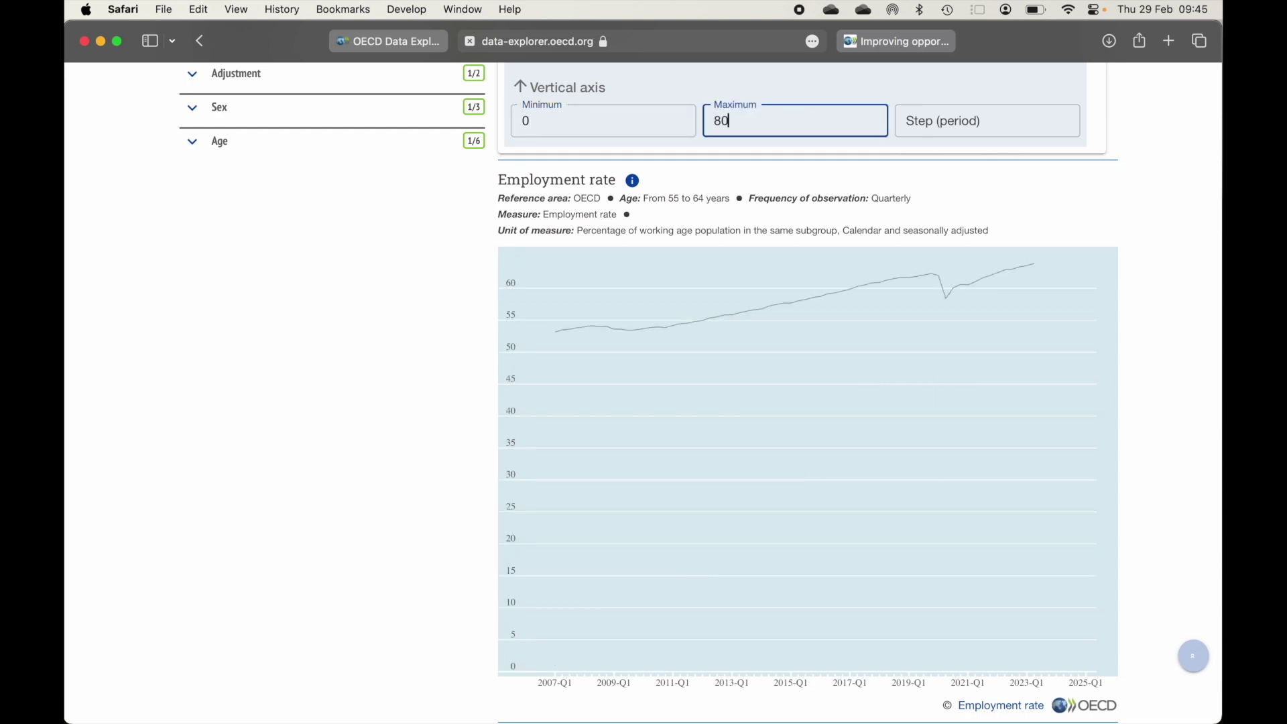
click(949, 181)
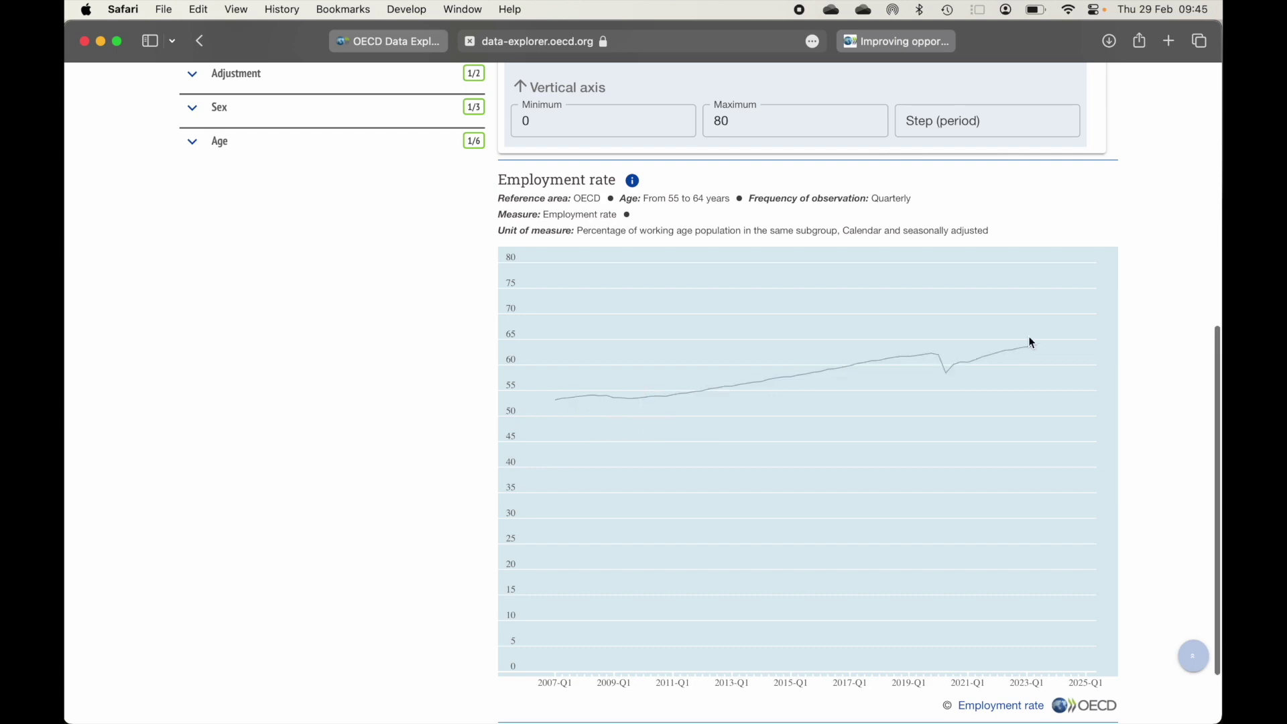
scroll(1030, 338, up, 6)
scroll(1028, 336, up, 2)
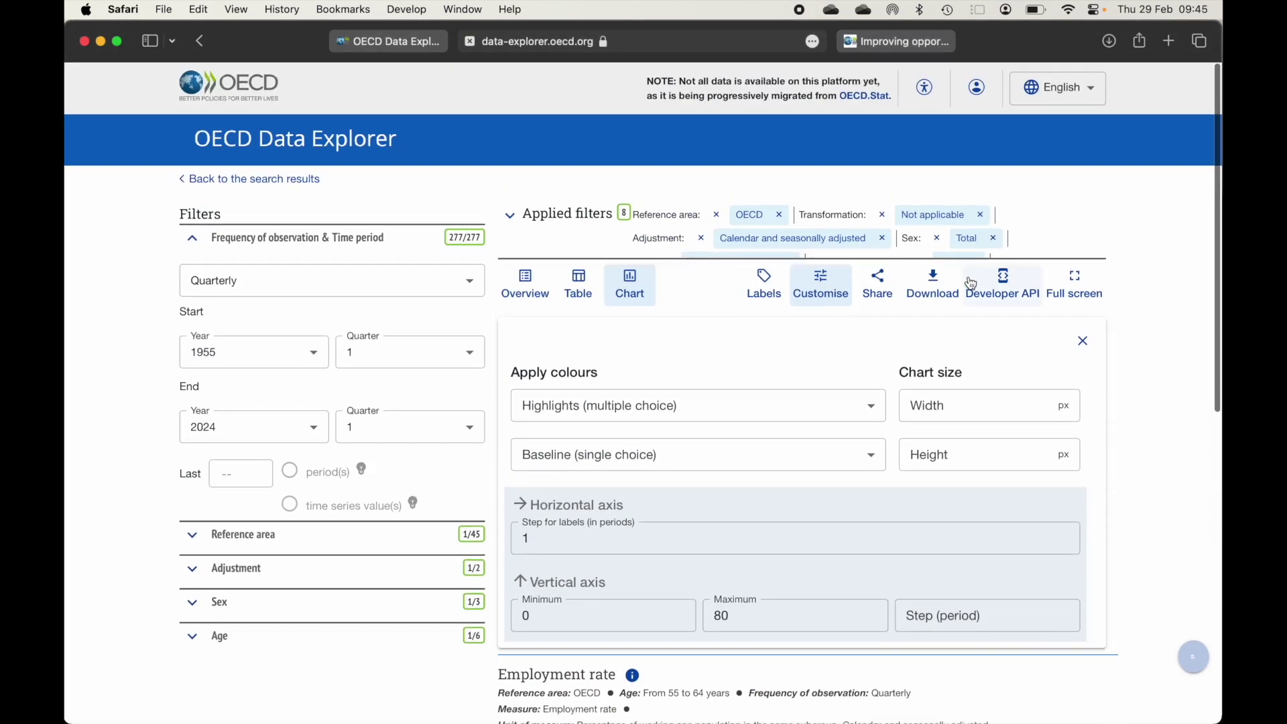
Dismiss the download options without downloading and switch back to the data table
click(932, 283)
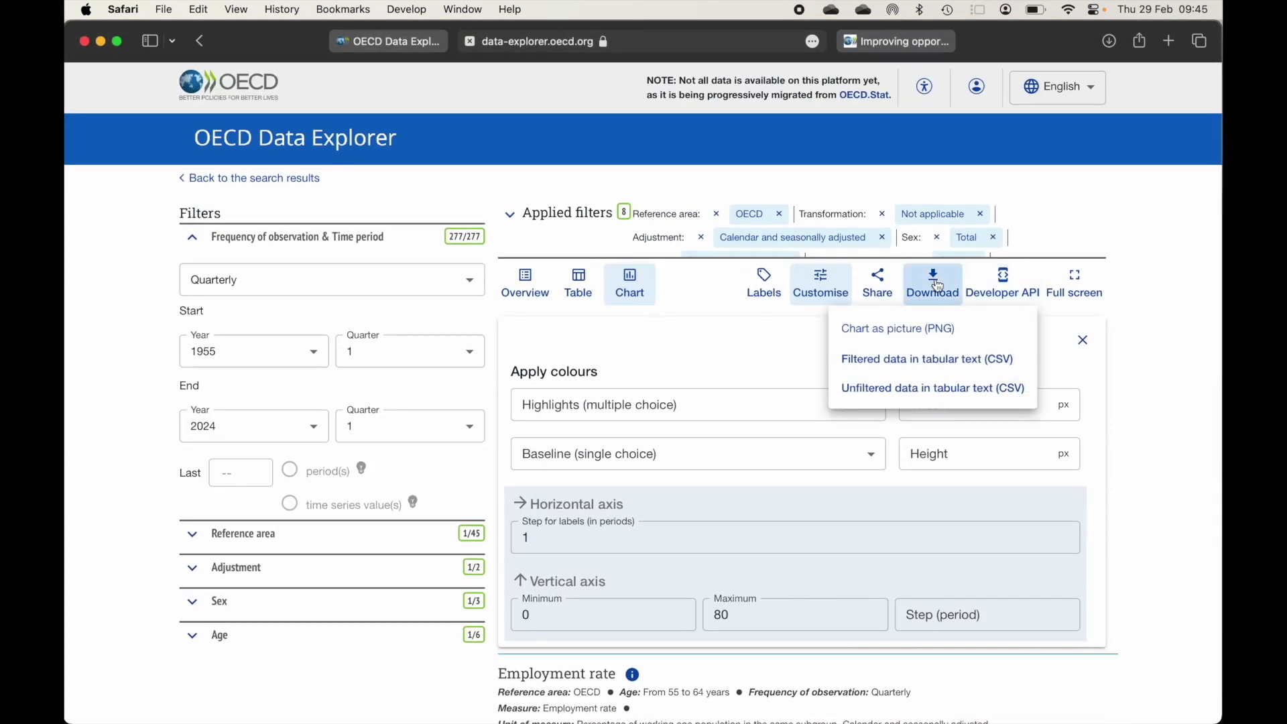
click(948, 330)
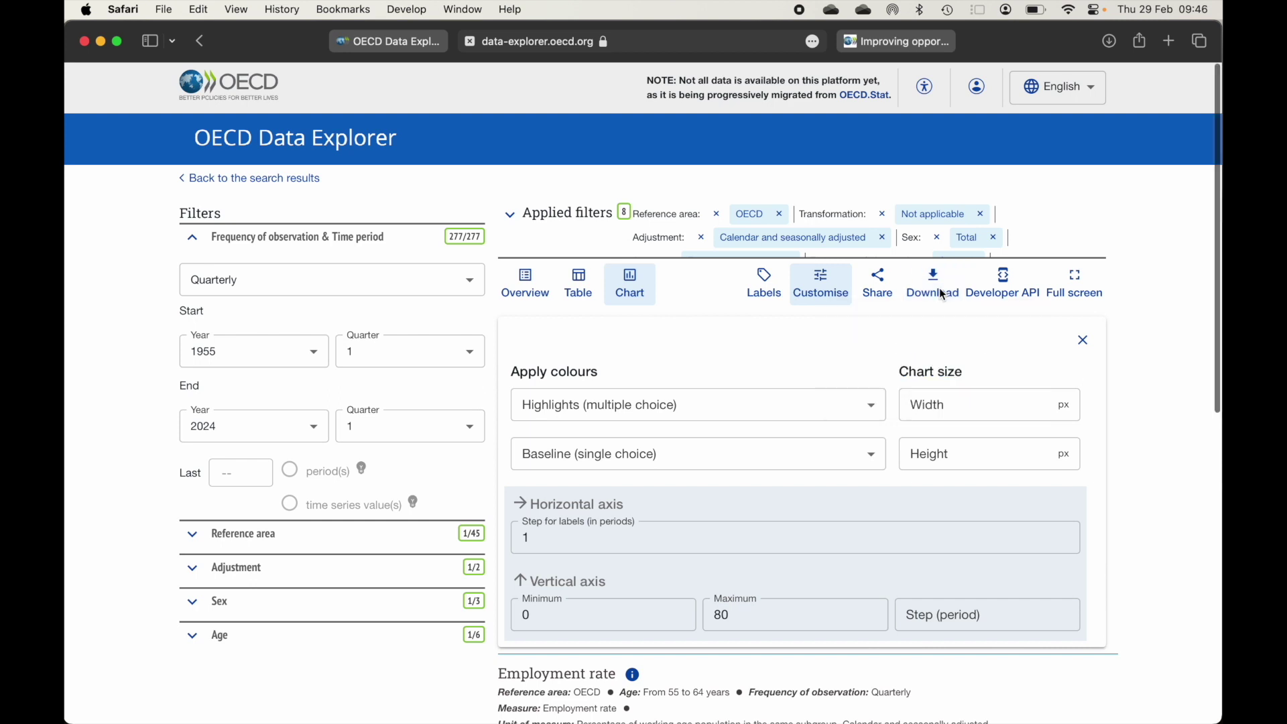
click(583, 285)
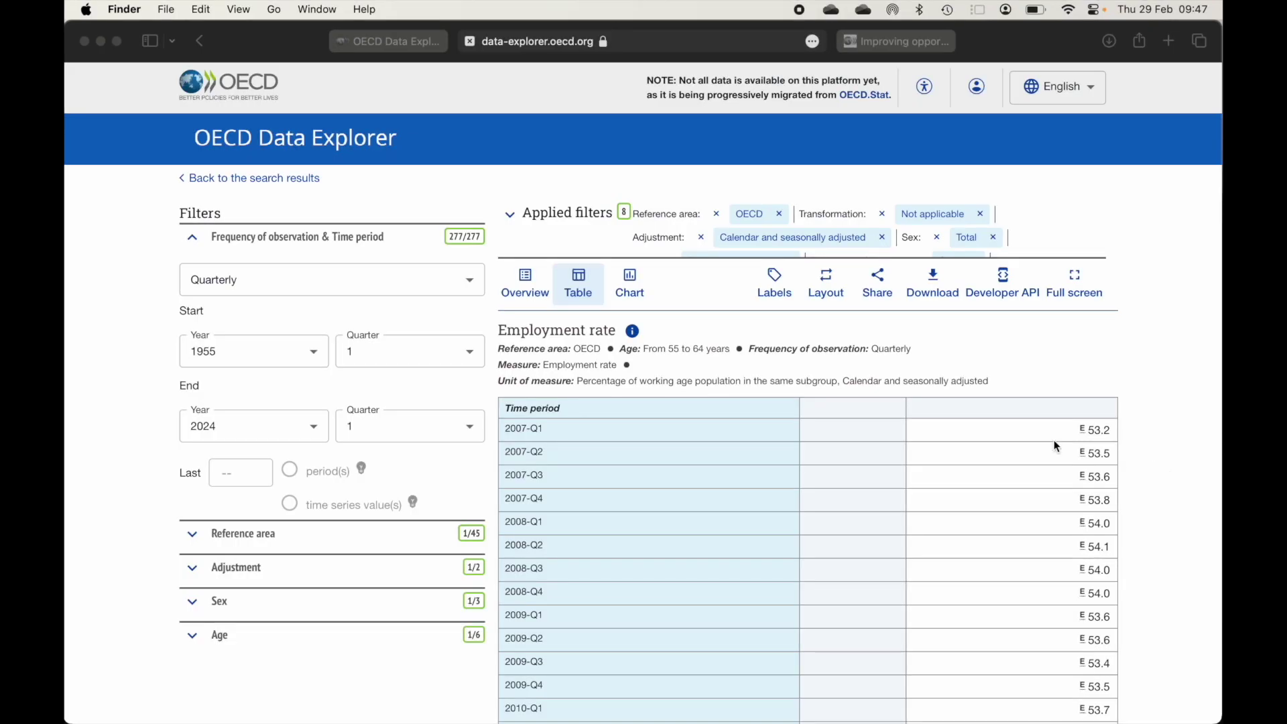
Select all 42 countries and aggregates as reference areas using same-level selection mode, then apply
click(241, 540)
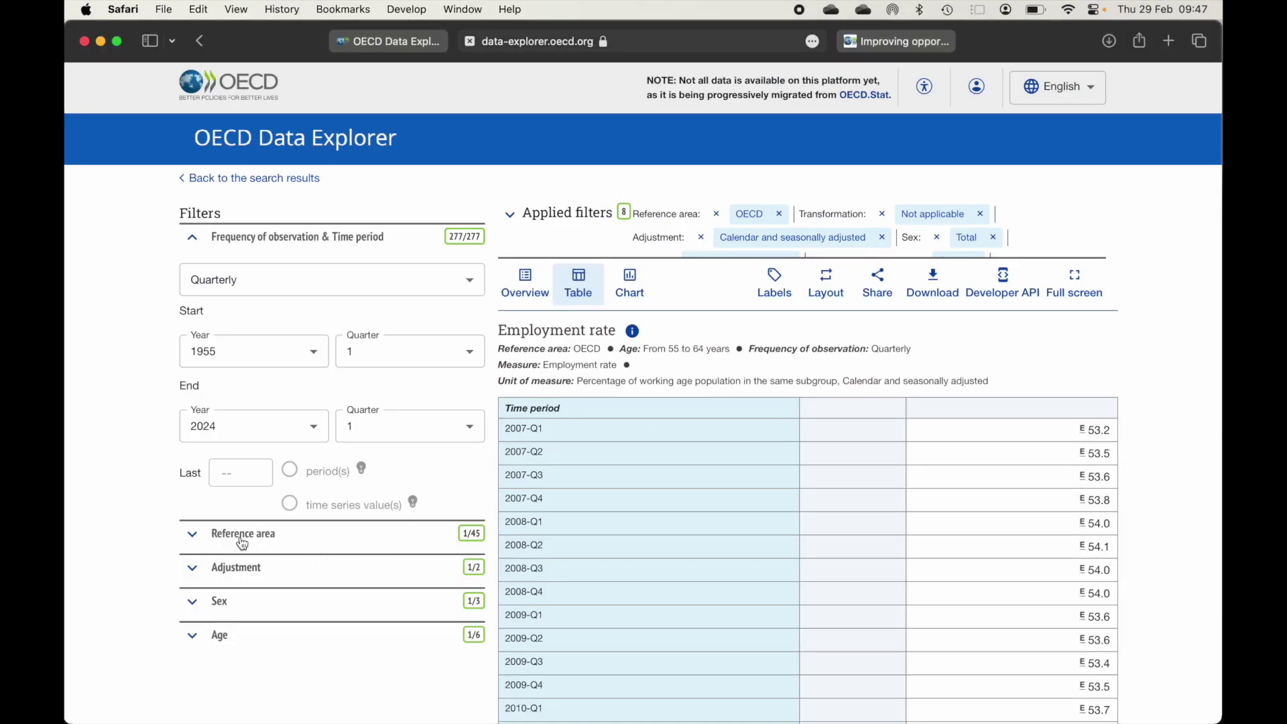
click(243, 540)
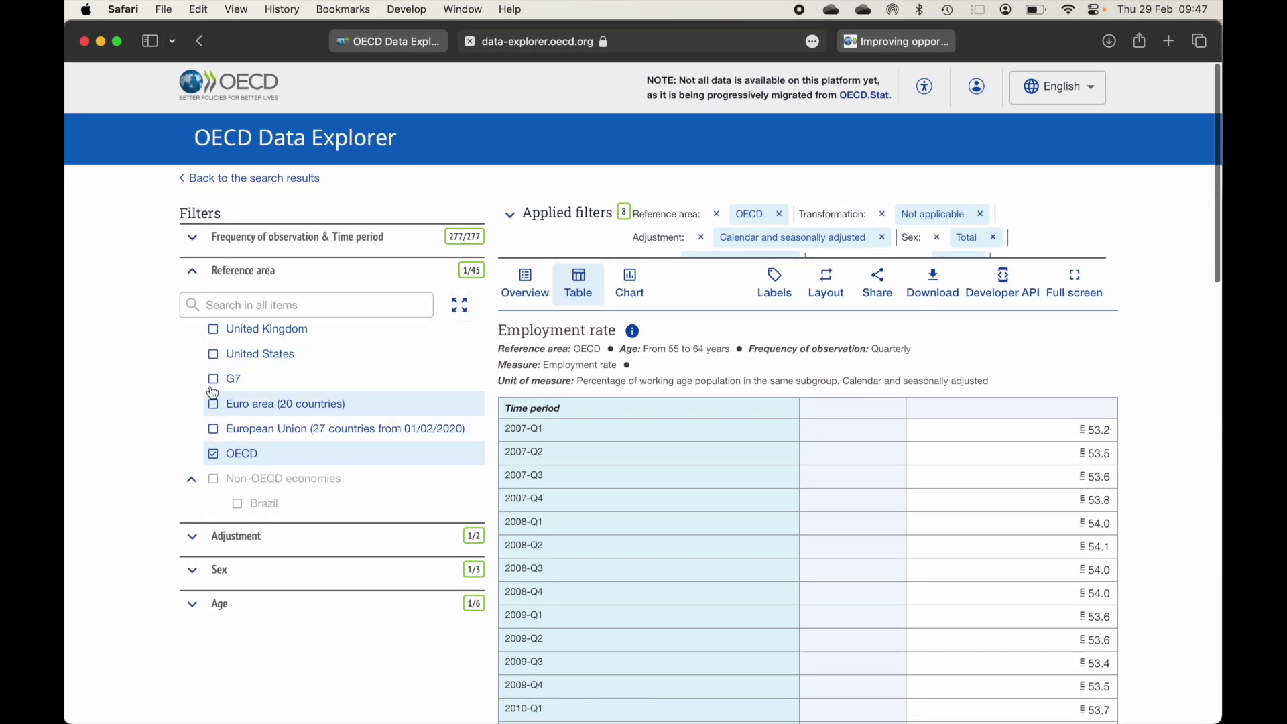
click(459, 305)
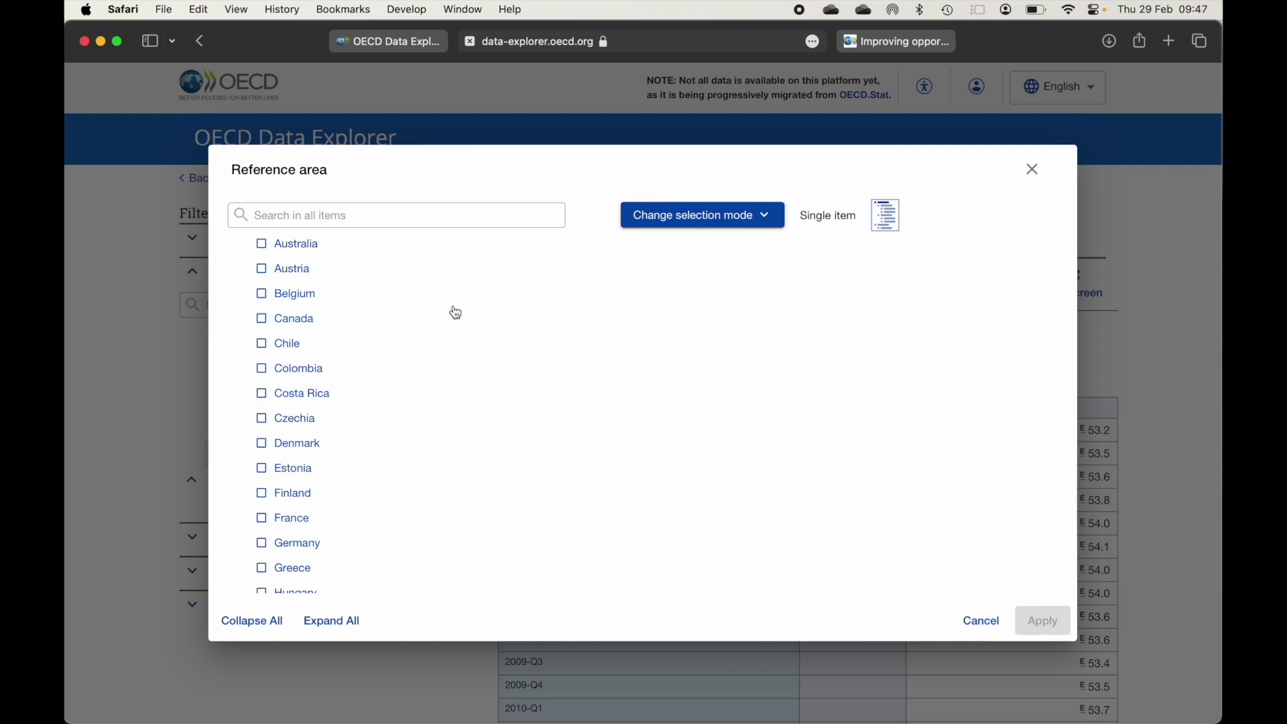
click(733, 215)
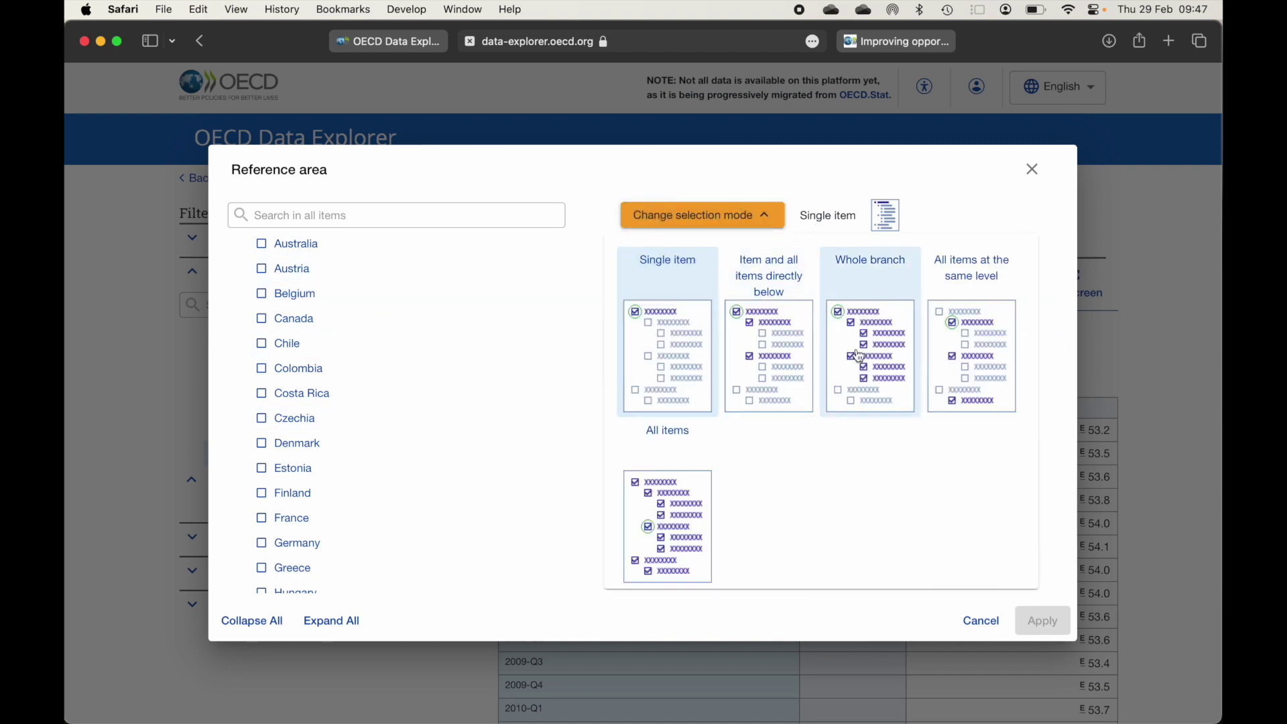
click(955, 290)
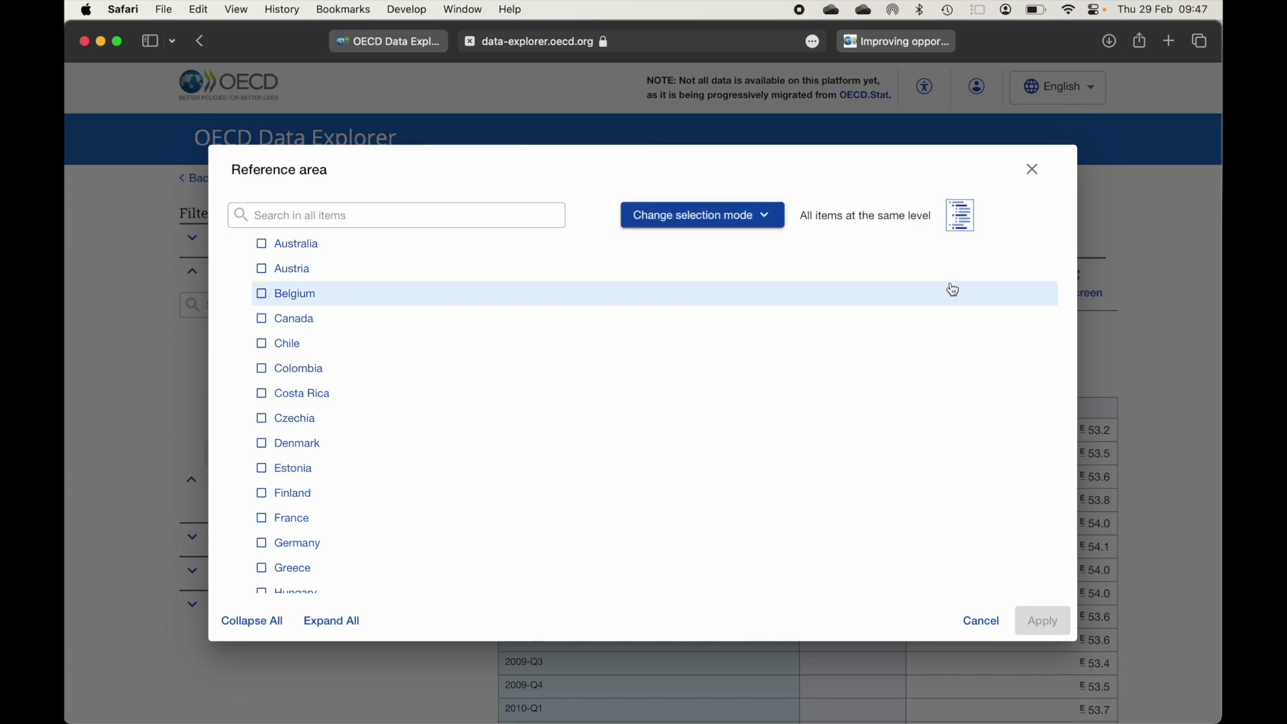
click(263, 245)
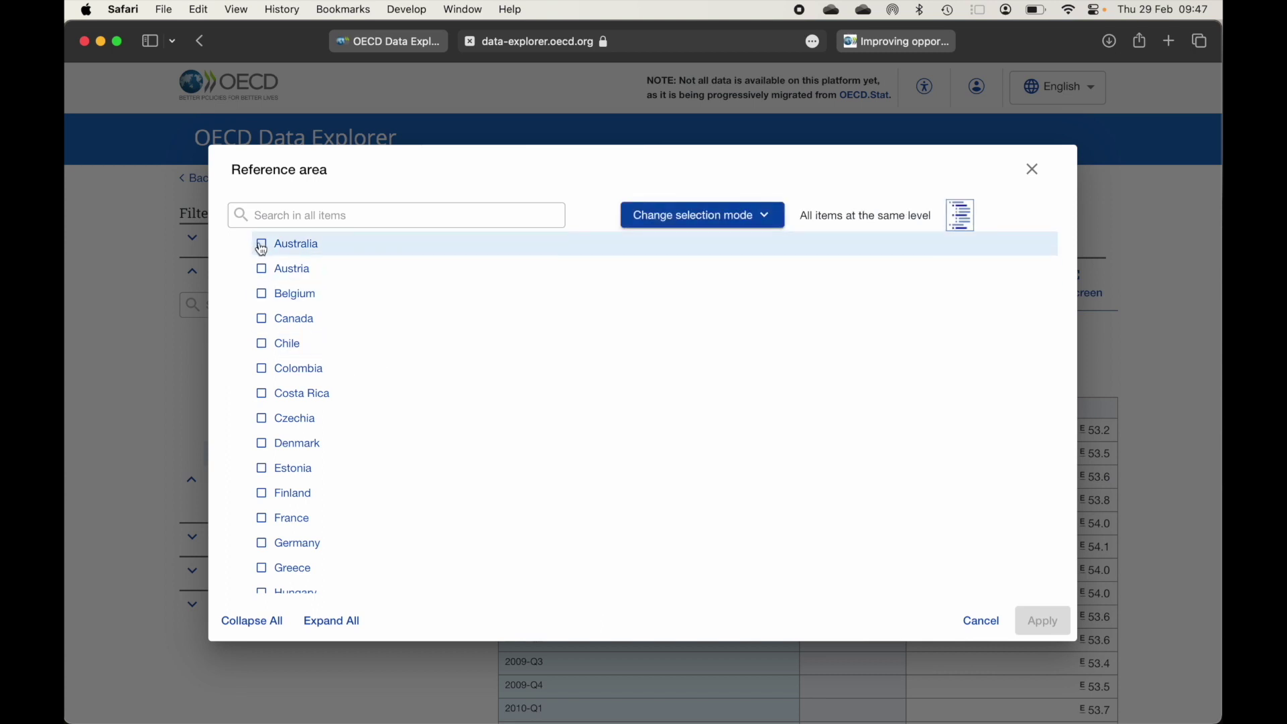
scroll(312, 433, down, 15)
scroll(311, 433, up, 1)
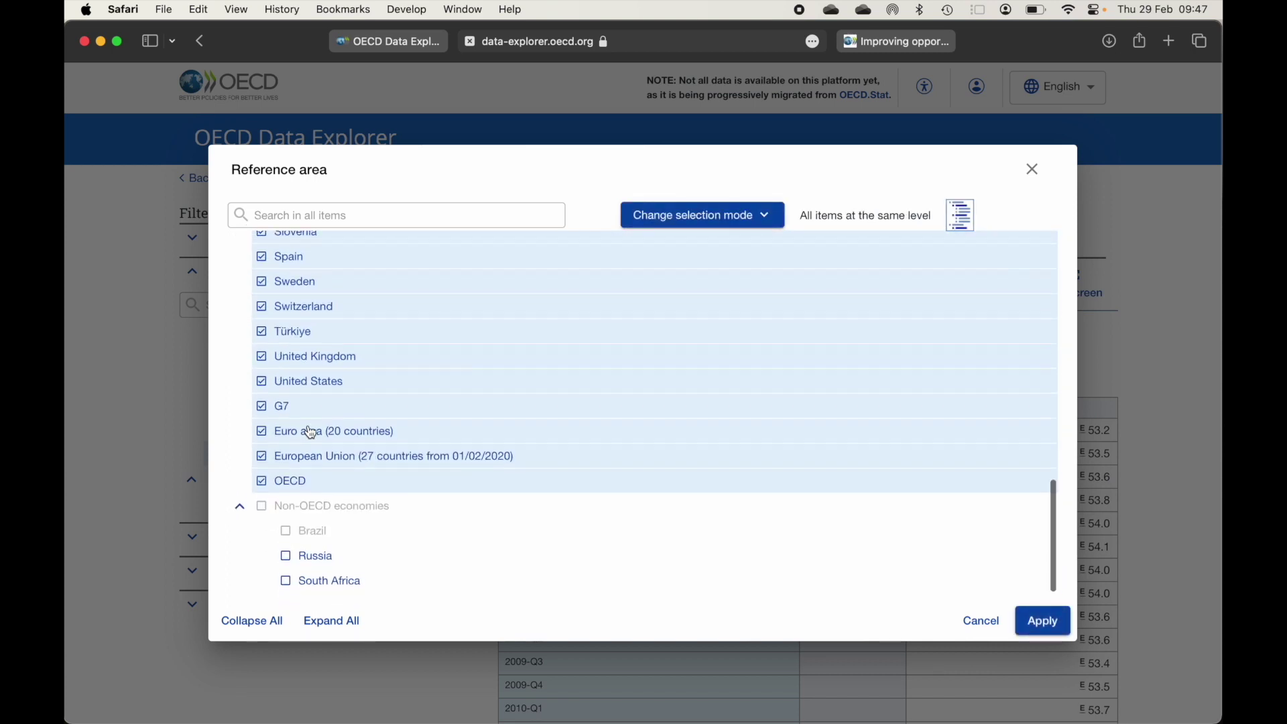
scroll(311, 433, up, 15)
scroll(311, 433, down, 15)
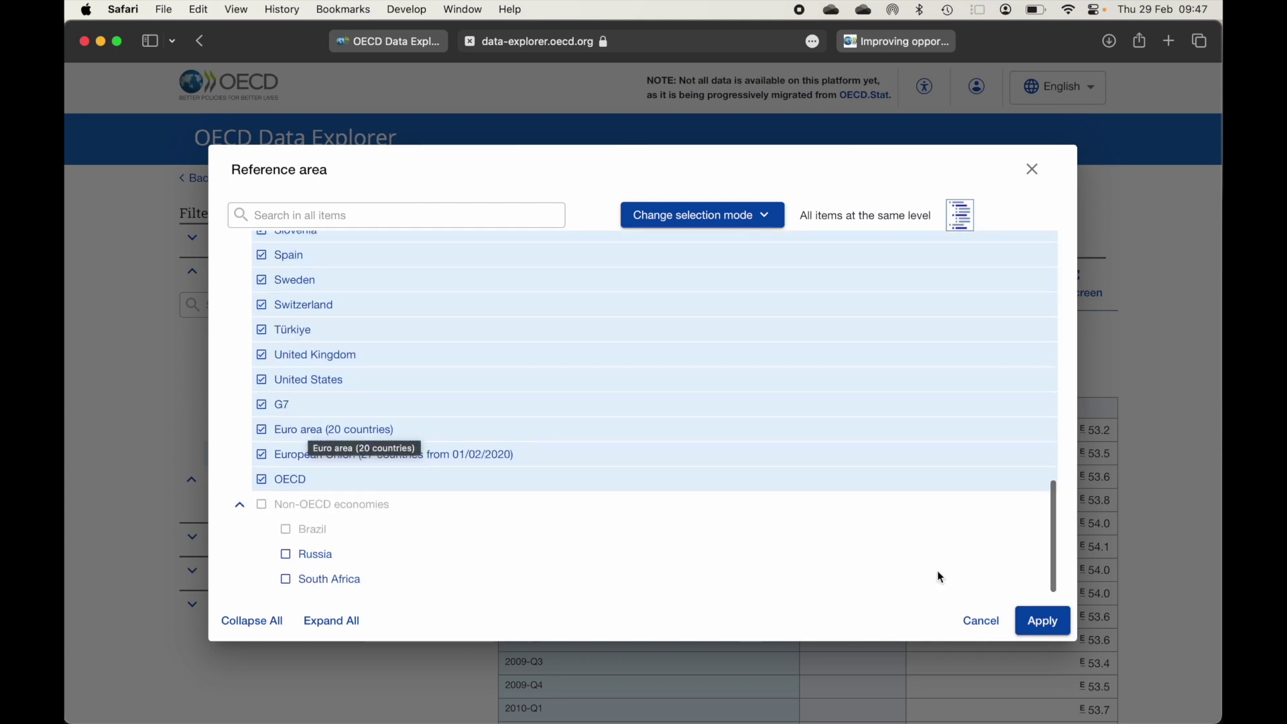
click(1059, 633)
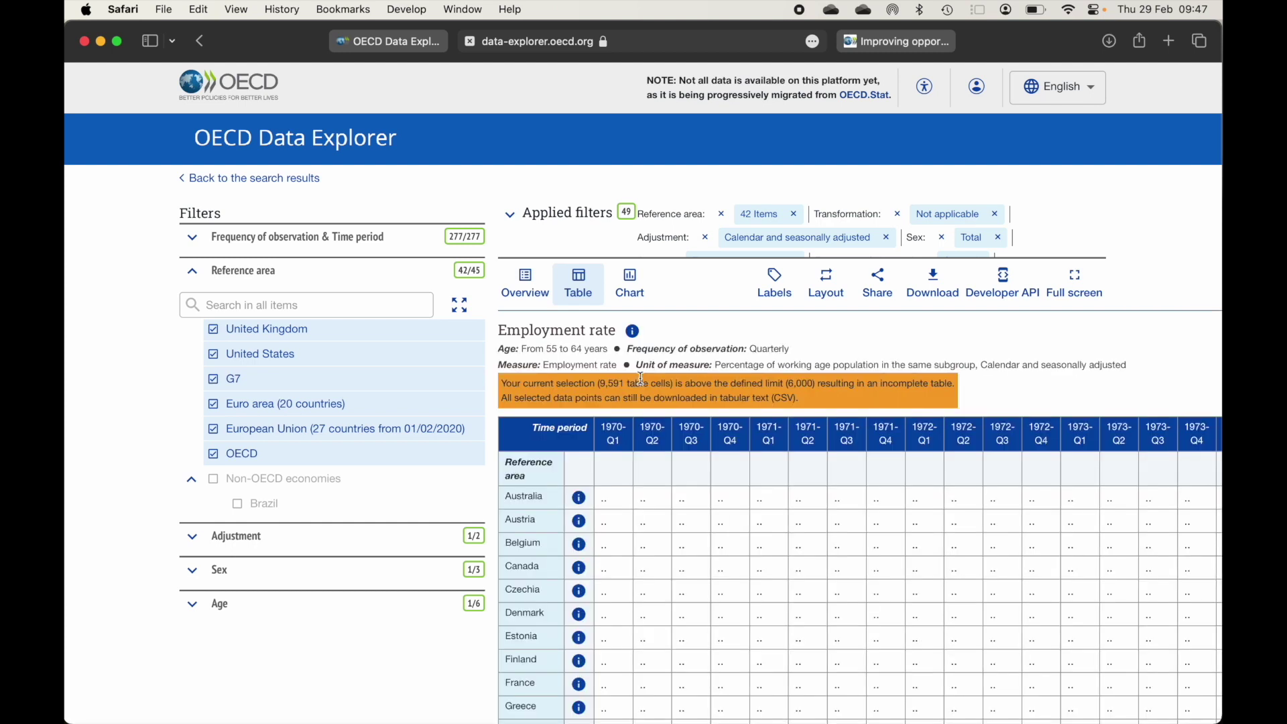
Collapse the Reference area filter and expand the Frequency of observation & Time period settings
drag(559, 397, 772, 397)
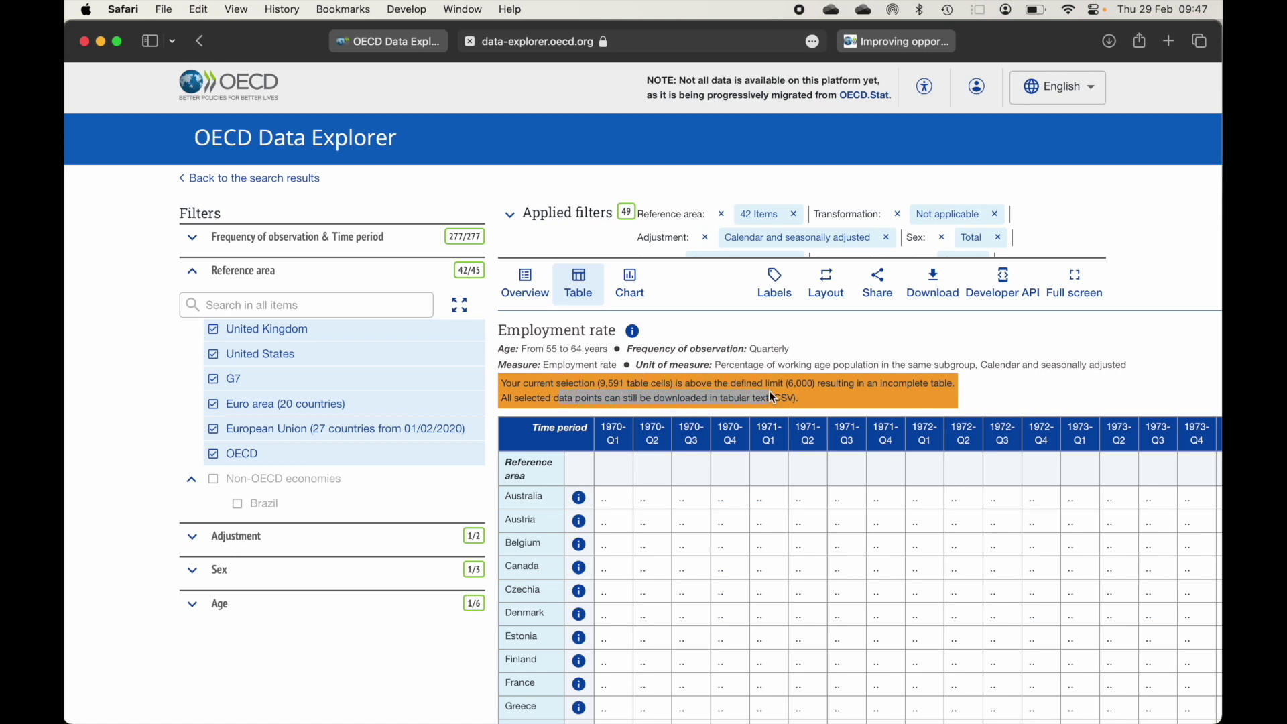
click(196, 274)
click(199, 239)
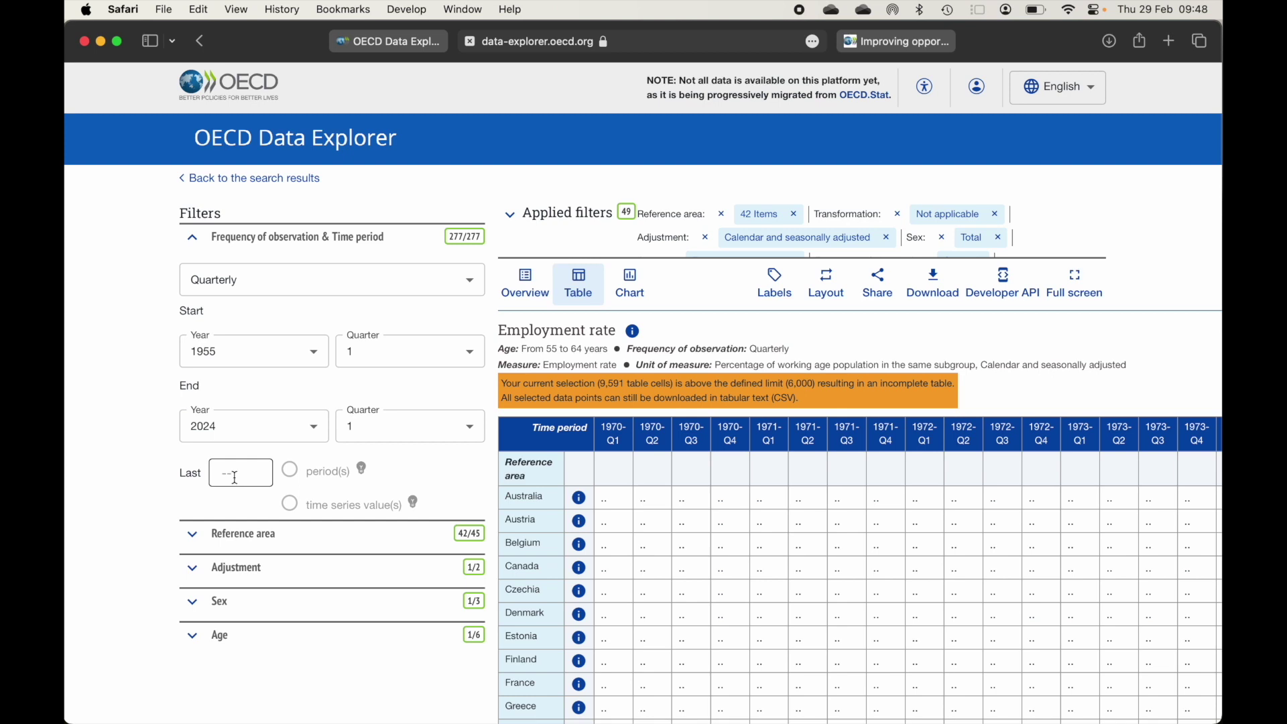
Set the time filter to show only the last 5 periods
double_click(180, 473)
click(244, 473)
text(10)
key(BackSpace)
key(BackSpace)
text(5)
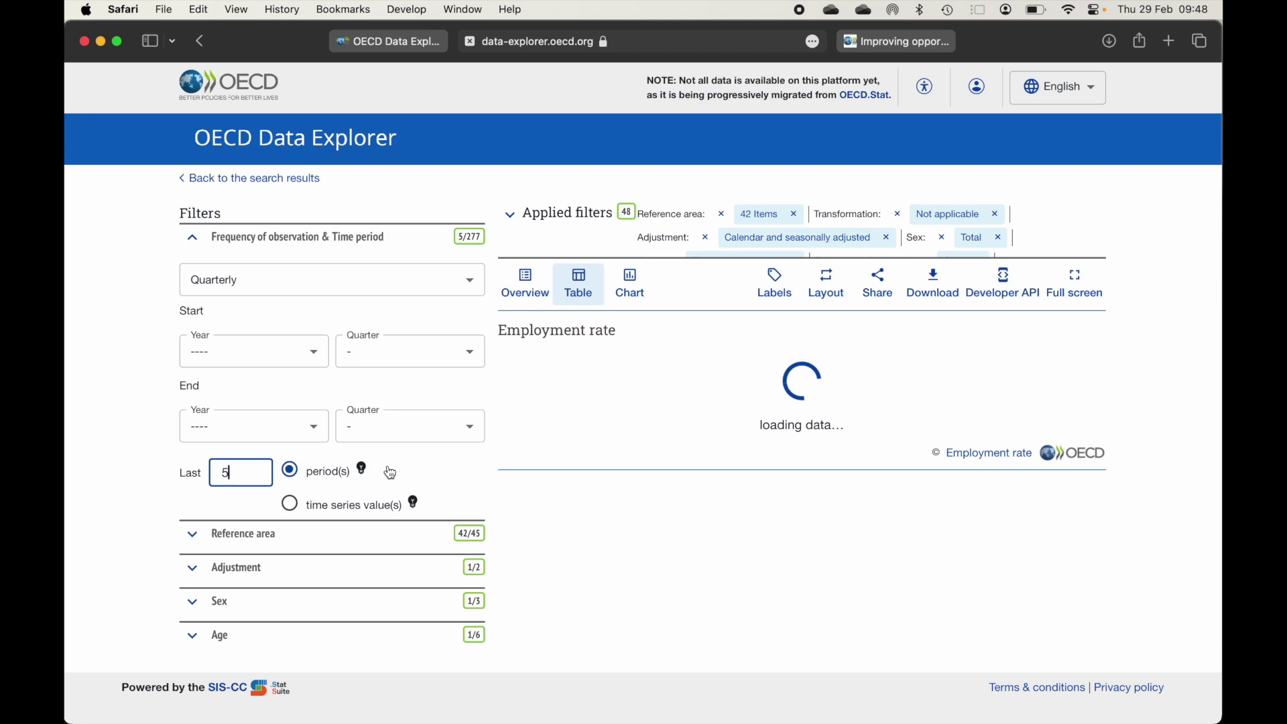
mouse_move(364, 472)
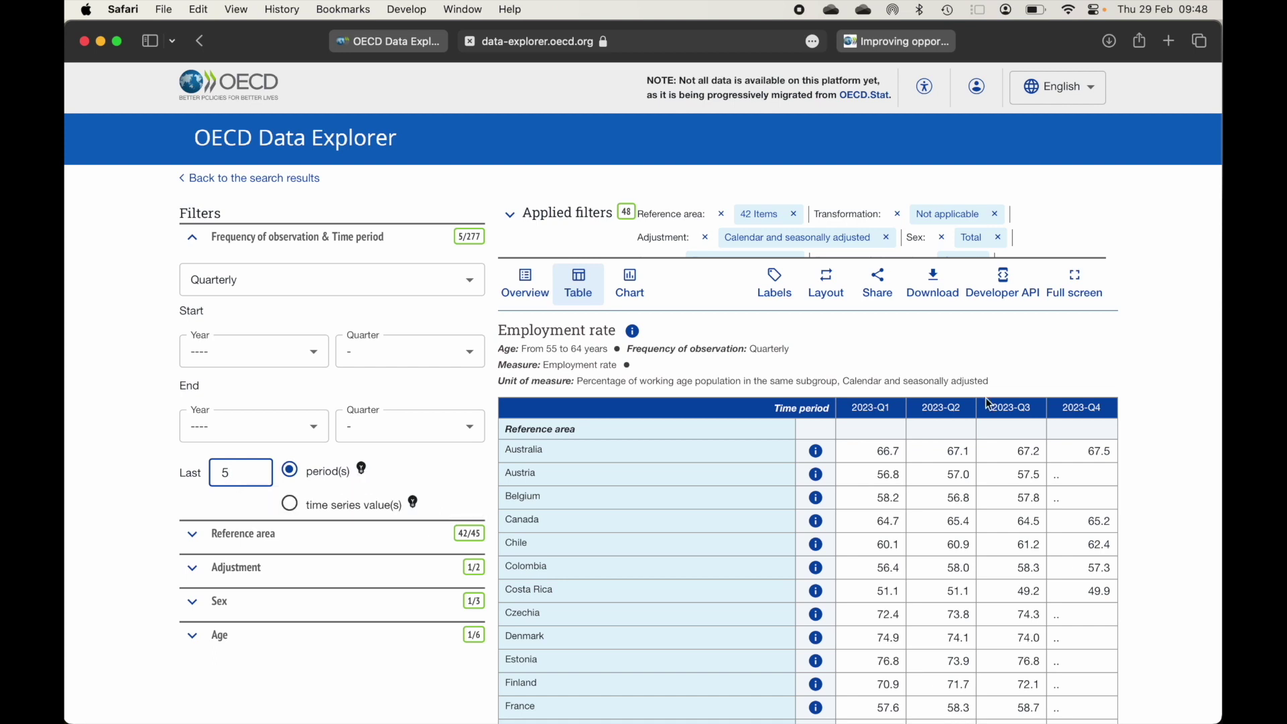
Switch Last 5 to count time series values, widening the table to 2022-Q2 through 2023-Q4
click(312, 515)
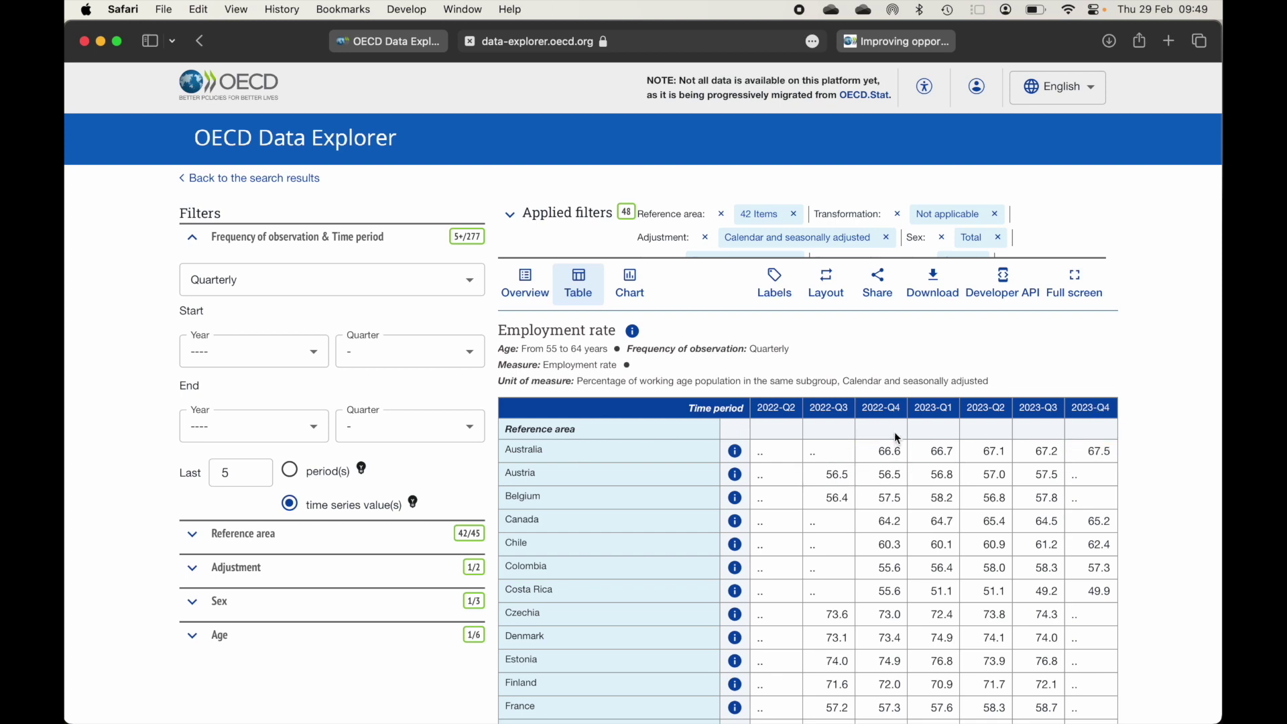
scroll(888, 466, down, 10)
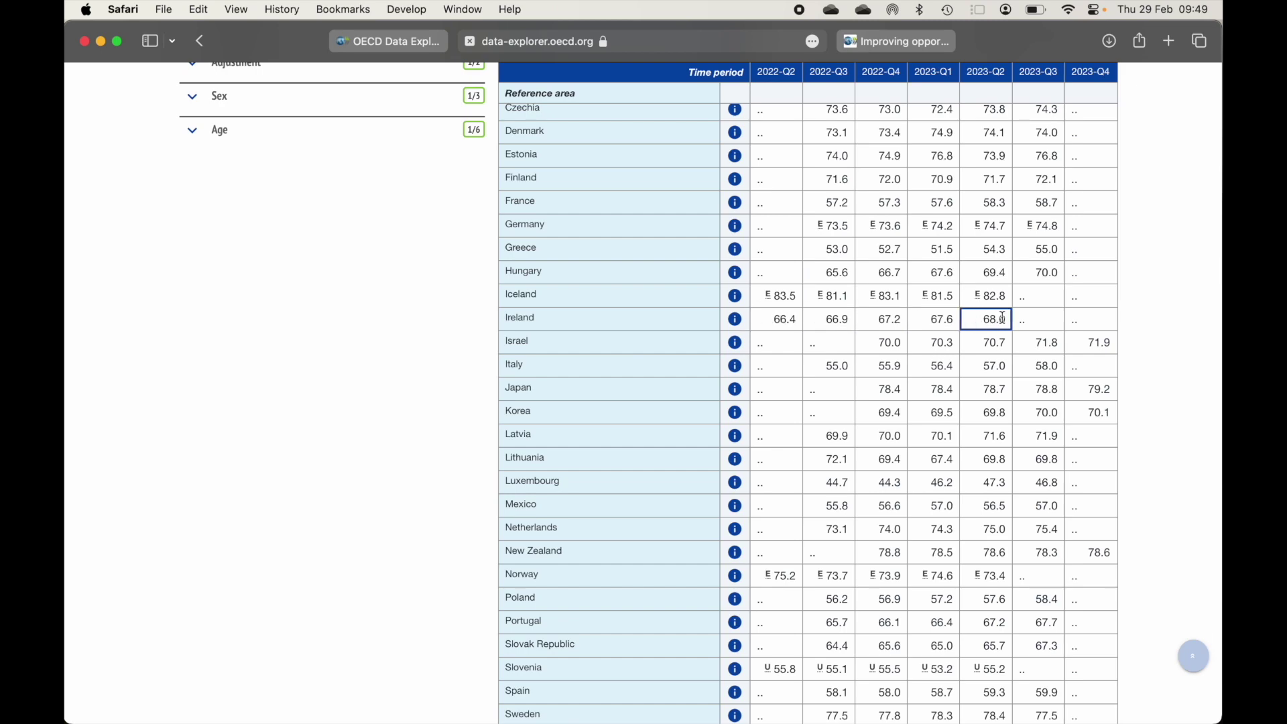
scroll(1003, 318, down, 5)
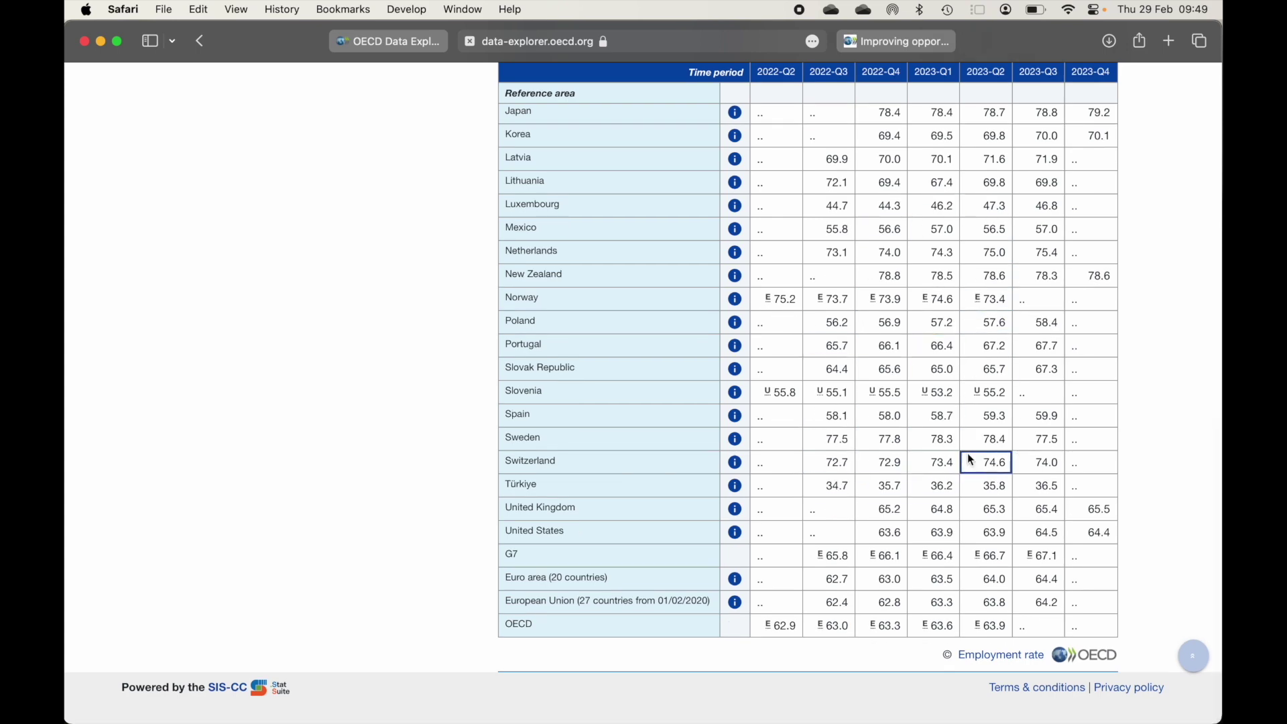
scroll(967, 453, up, 6)
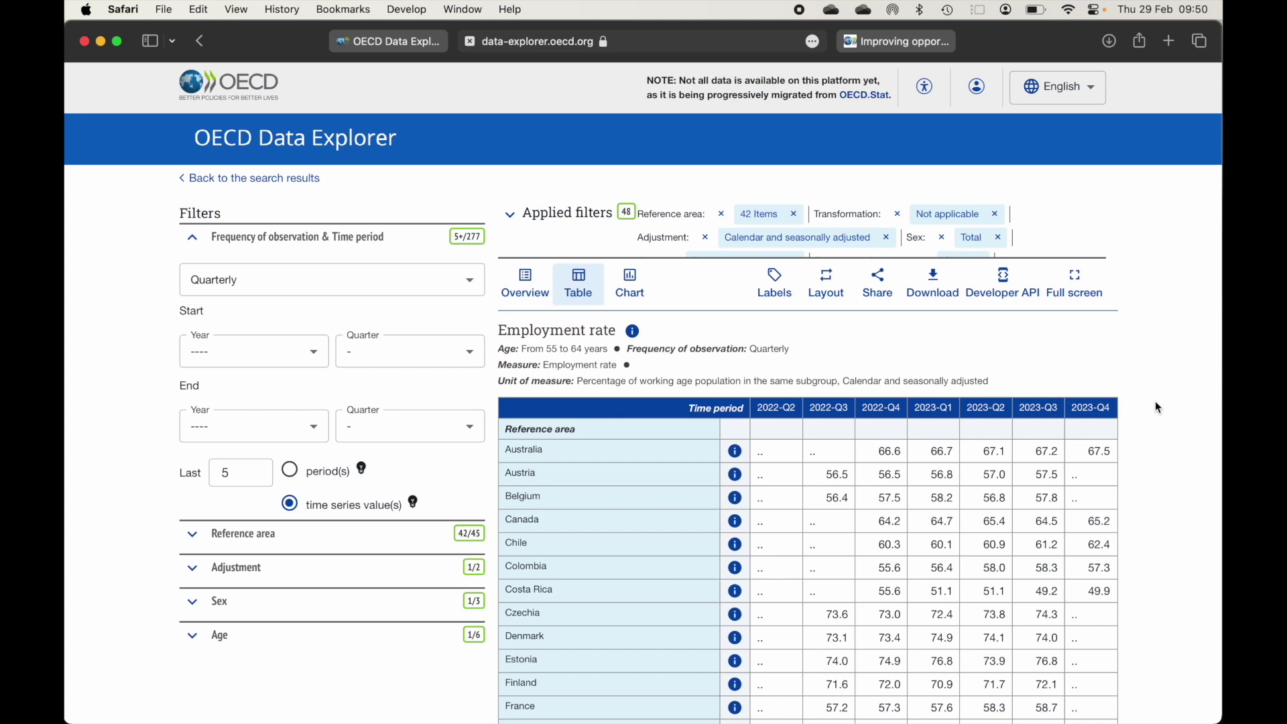
Review each area's last 5 values in the table, then bring up the Download export options
scroll(1178, 433, down, 1)
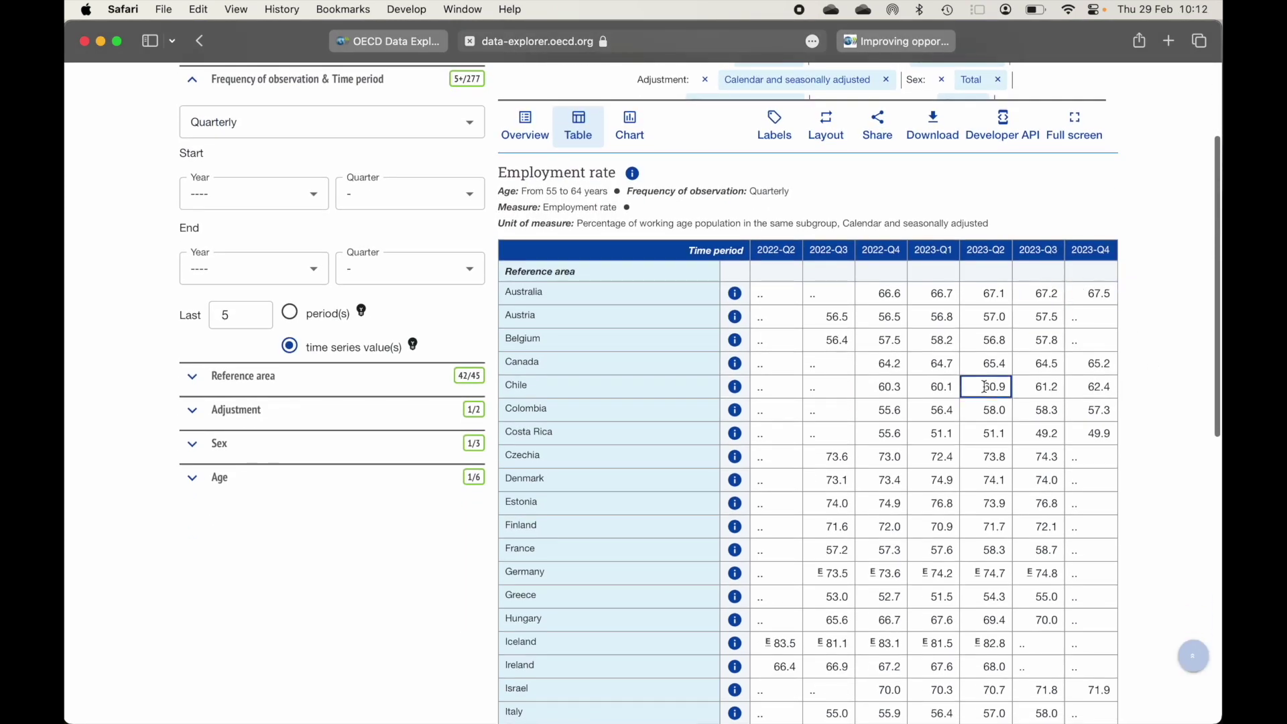
scroll(971, 540, down, 5)
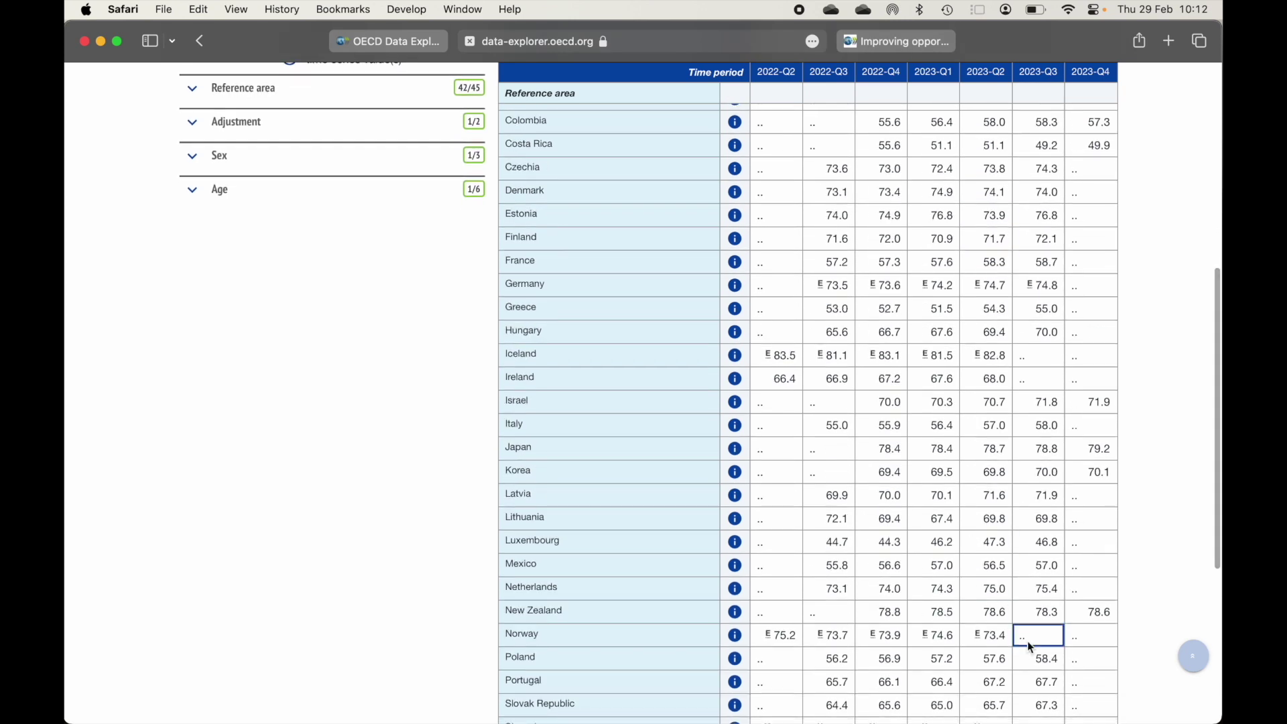
scroll(1046, 546, down, 4)
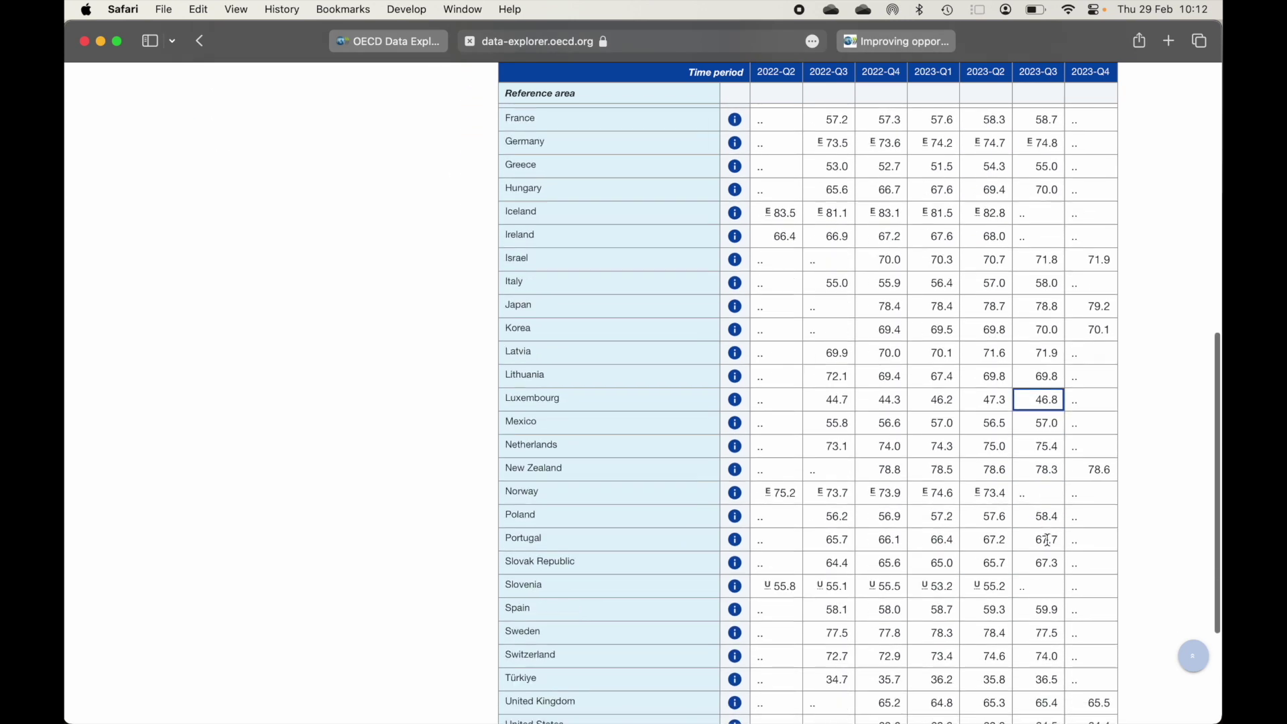
scroll(1062, 493, up, 5)
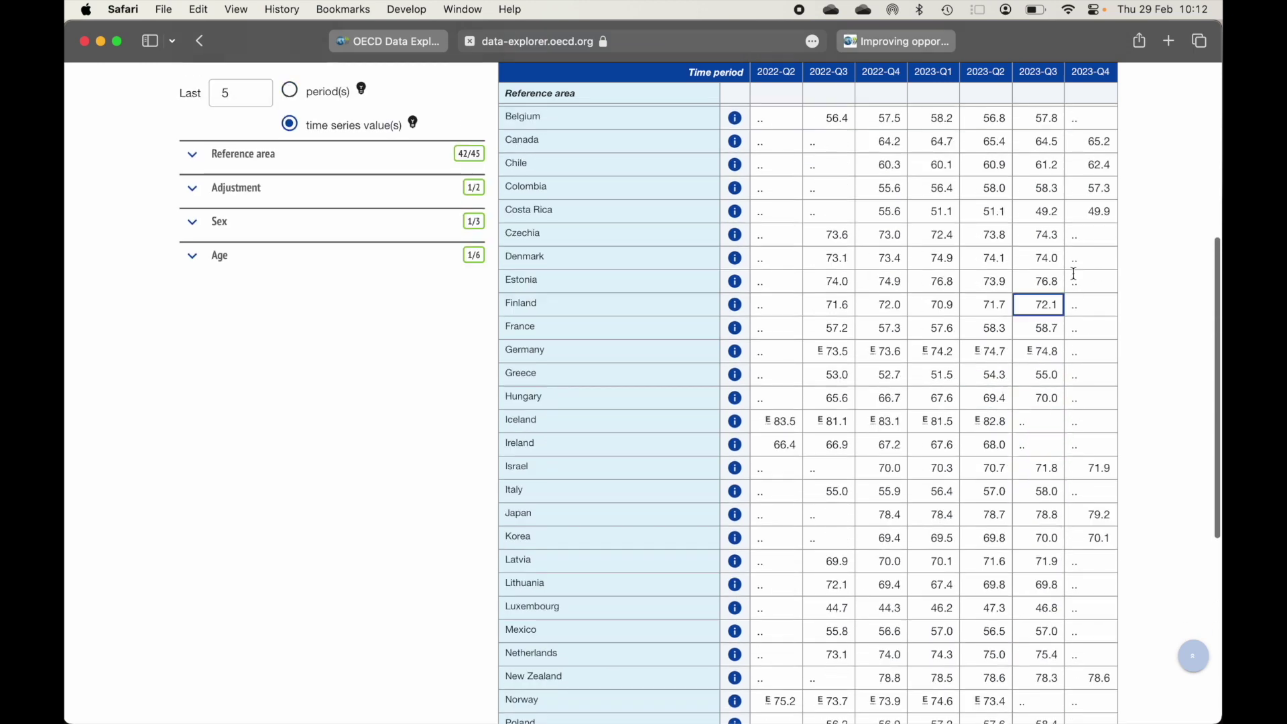
scroll(1076, 265, up, 1)
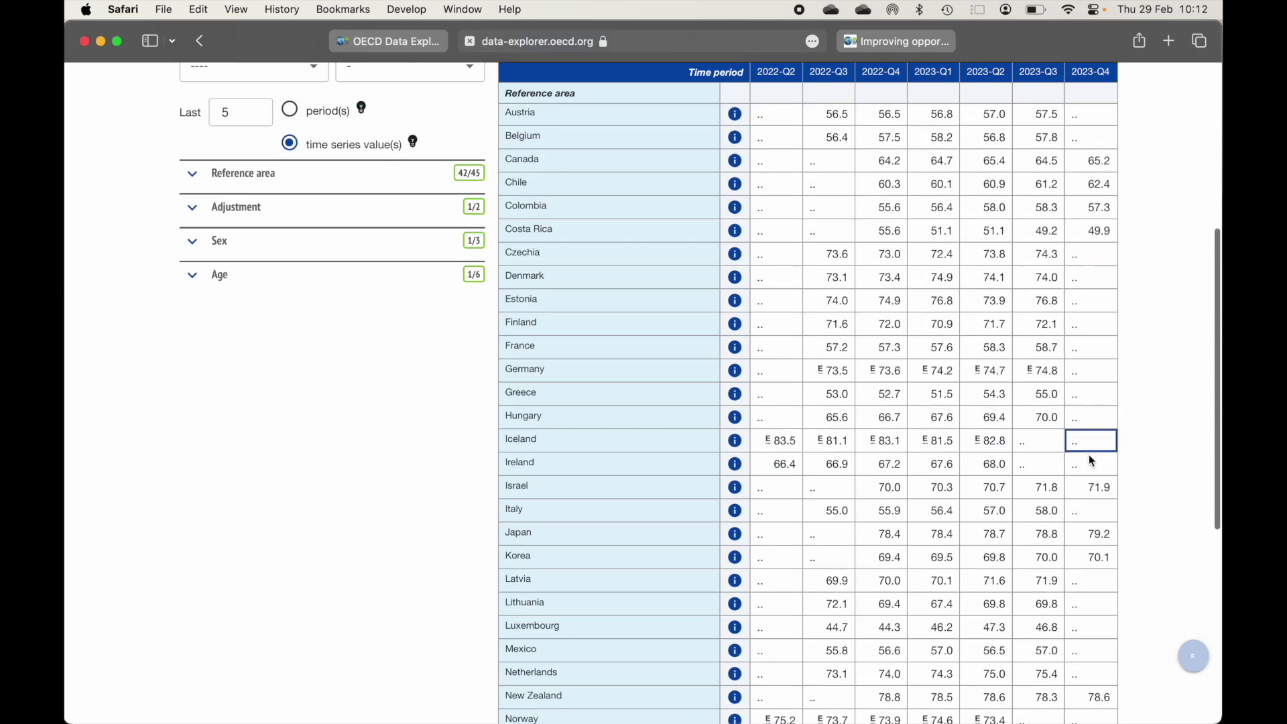
scroll(1074, 293, up, 6)
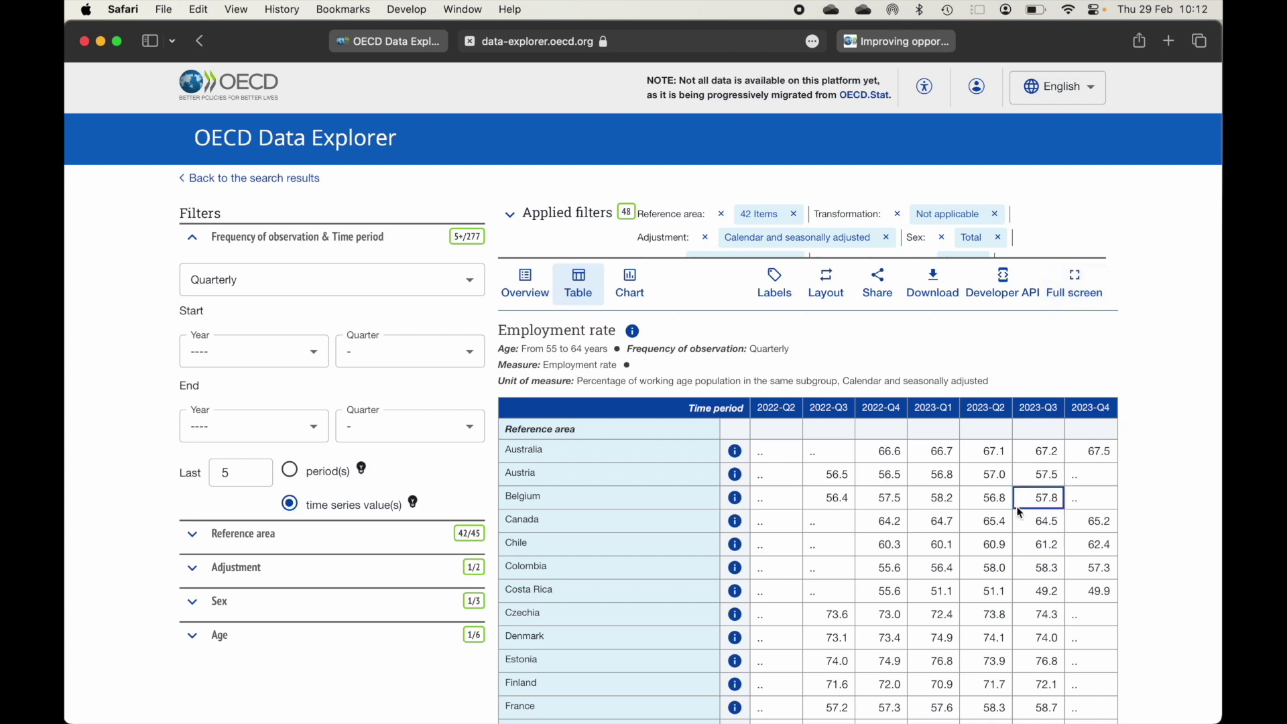
scroll(1019, 512, down, 1)
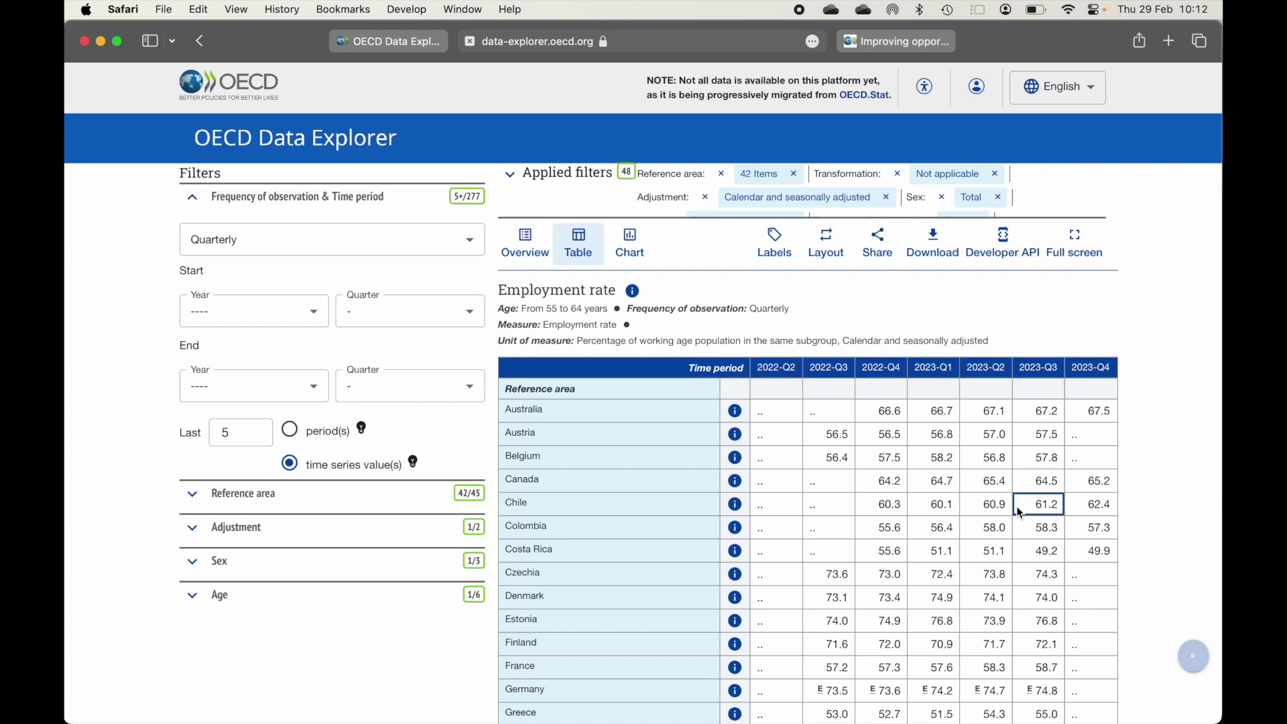
scroll(1016, 505, down, 3)
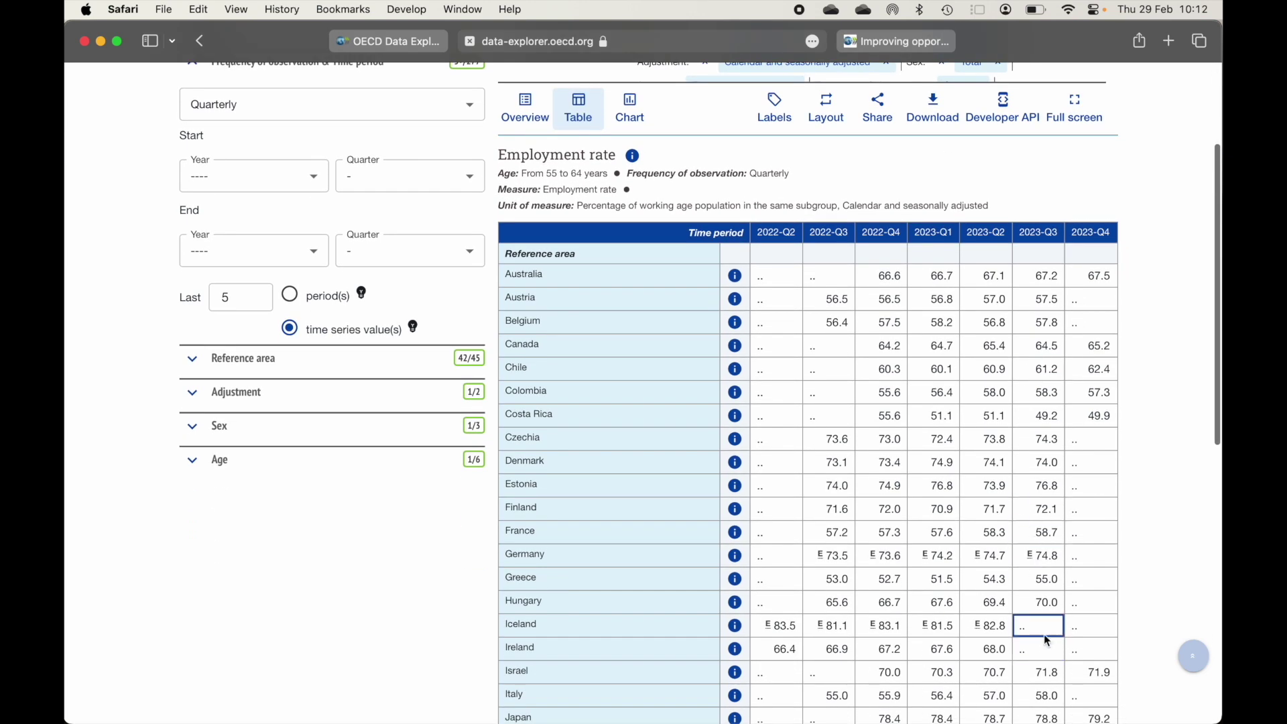
scroll(1034, 638, down, 2)
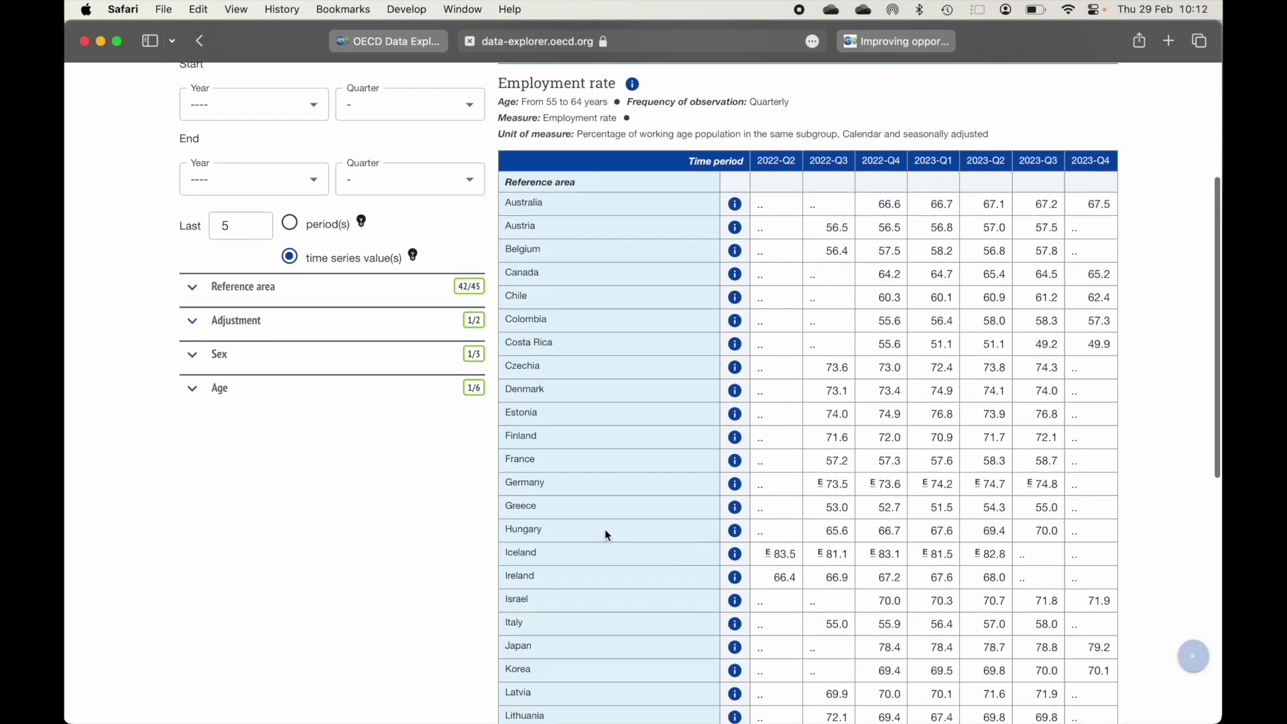
scroll(1020, 521, down, 2)
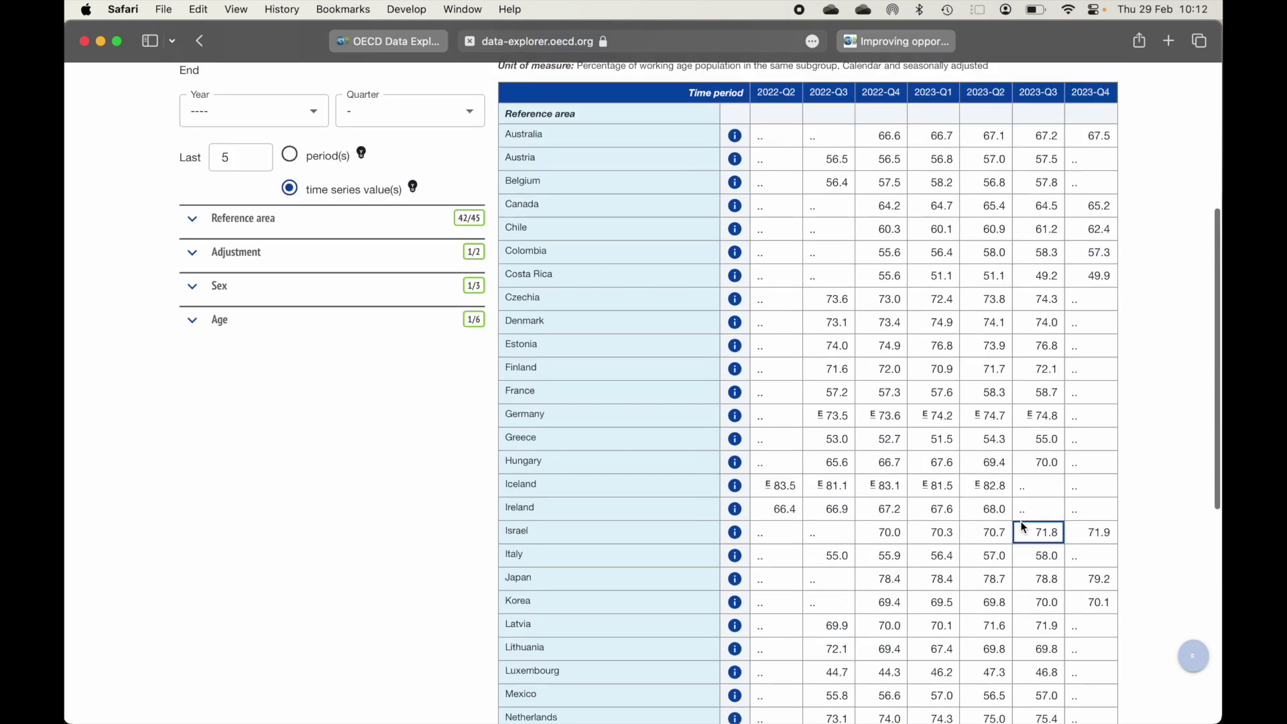
scroll(1020, 521, up, 8)
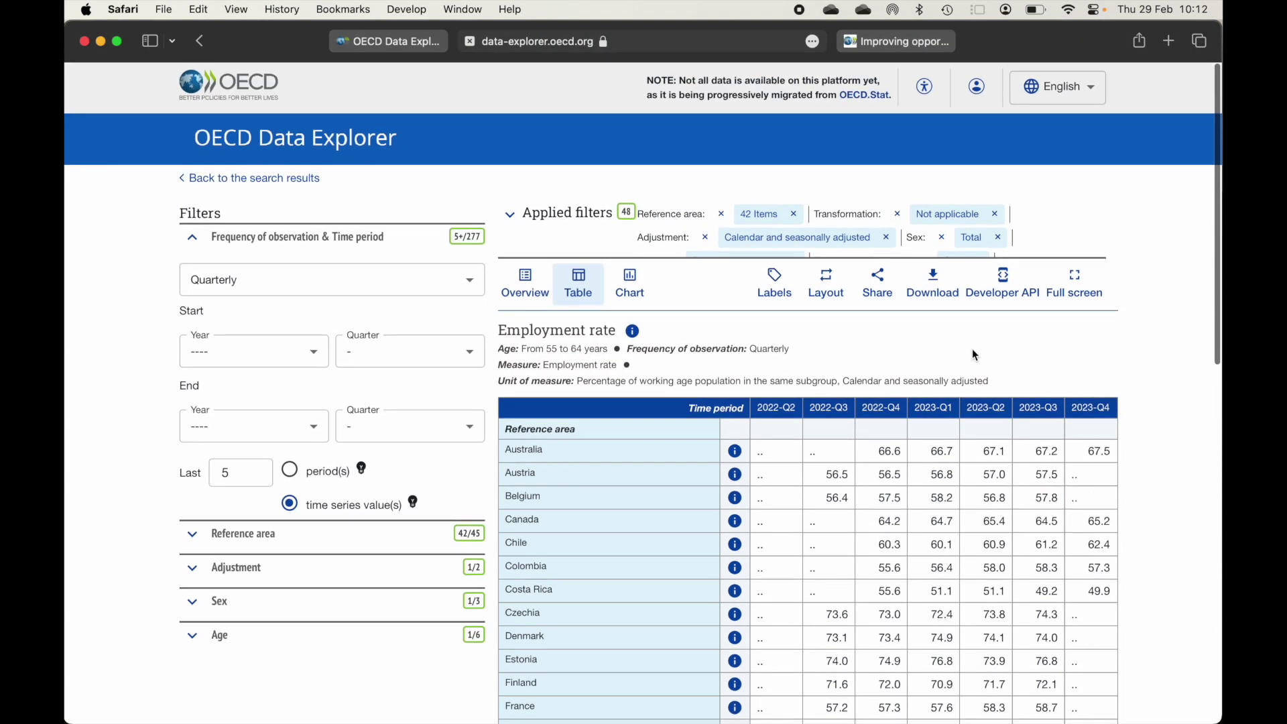
click(932, 285)
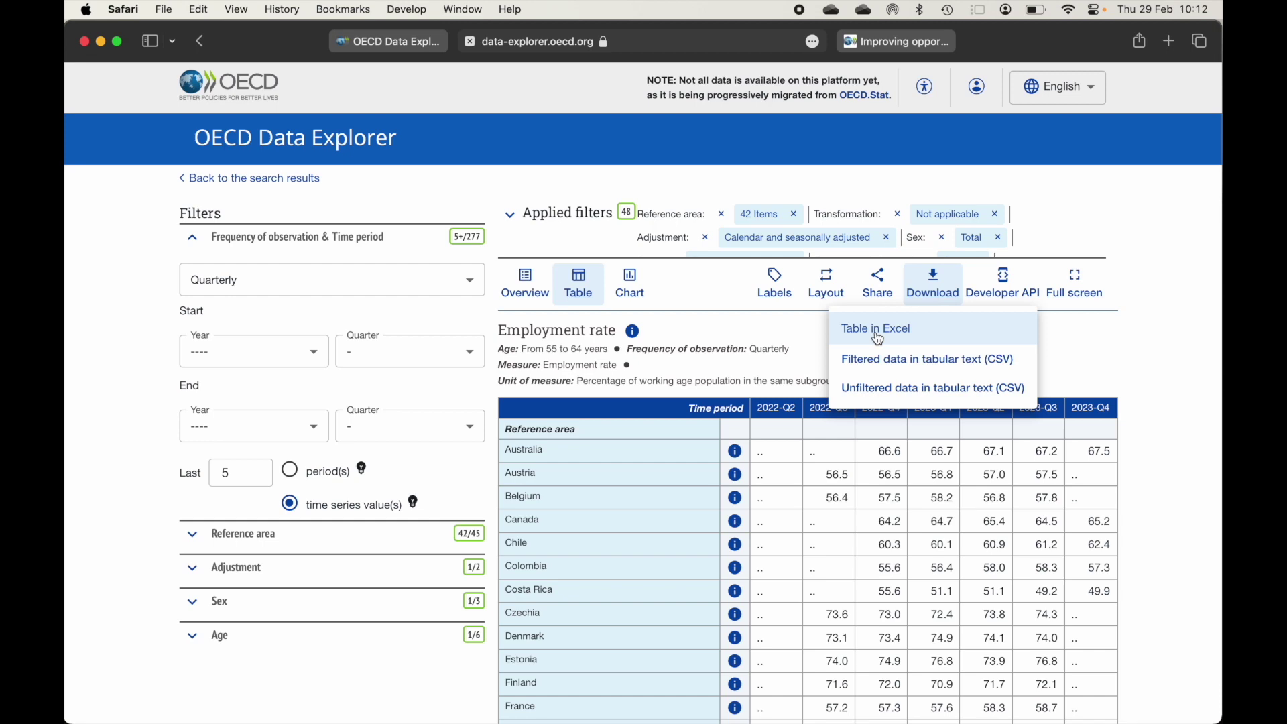
Download the table as Excel and open it in a maximized spreadsheet window
click(937, 336)
click(1109, 41)
click(1023, 105)
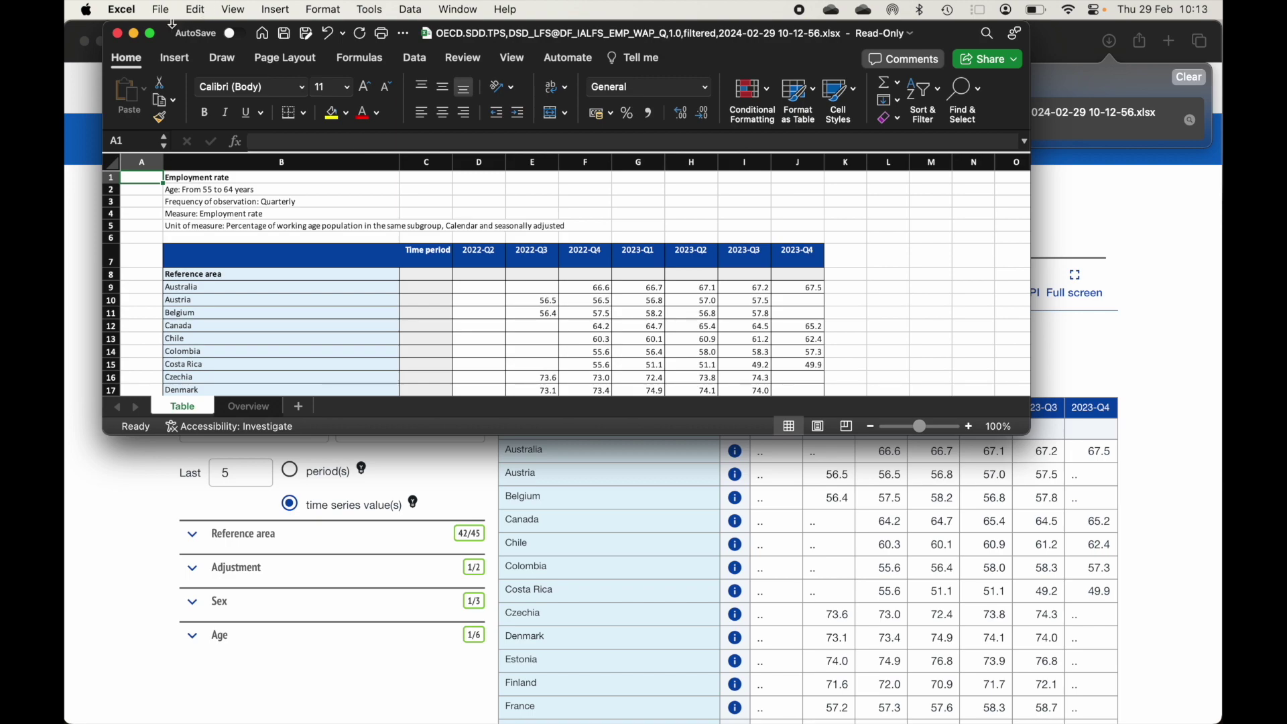
click(154, 34)
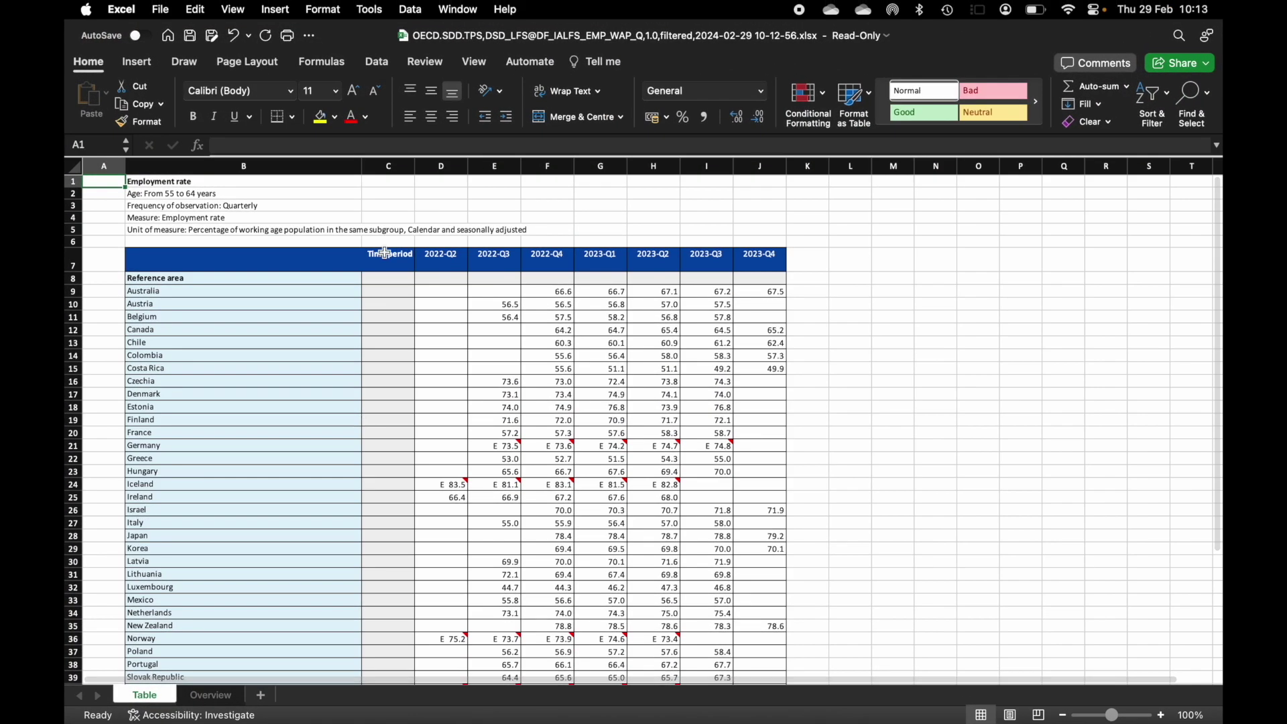
Delete the older quarter columns through 2023-Q1 and the 2023-Q4 column
drag(389, 166, 610, 164)
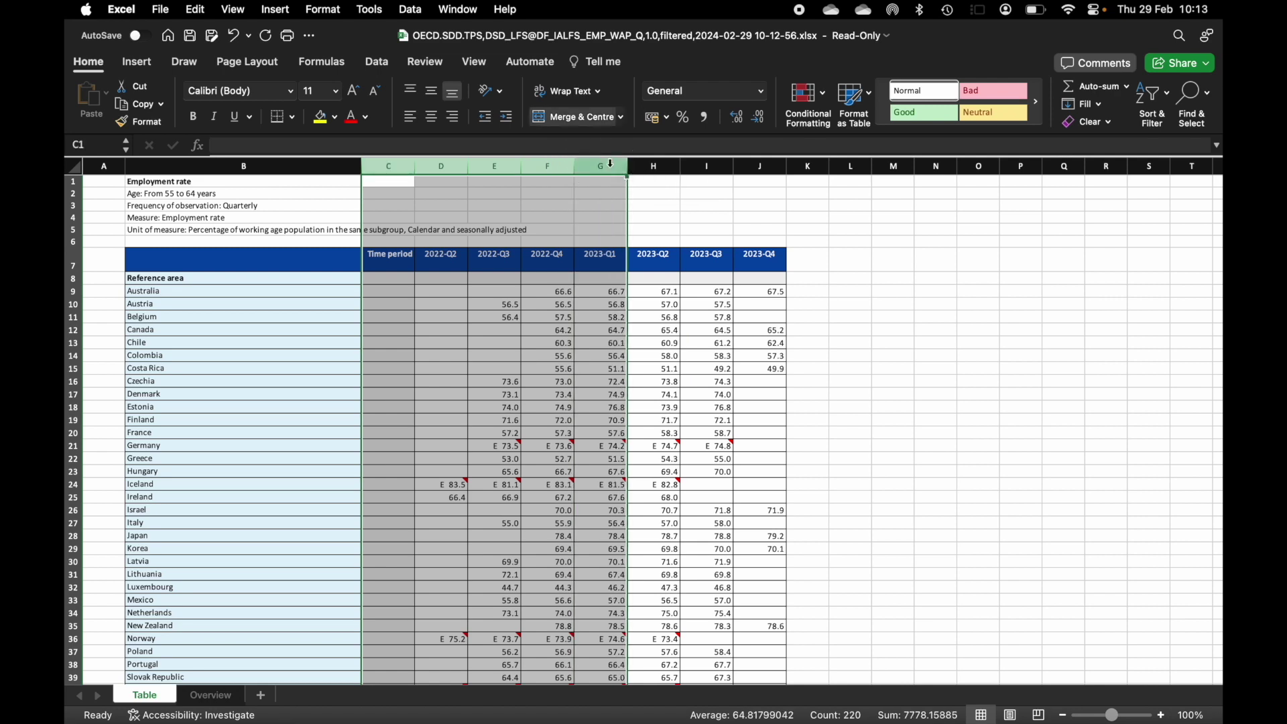
right_click(611, 164)
click(654, 274)
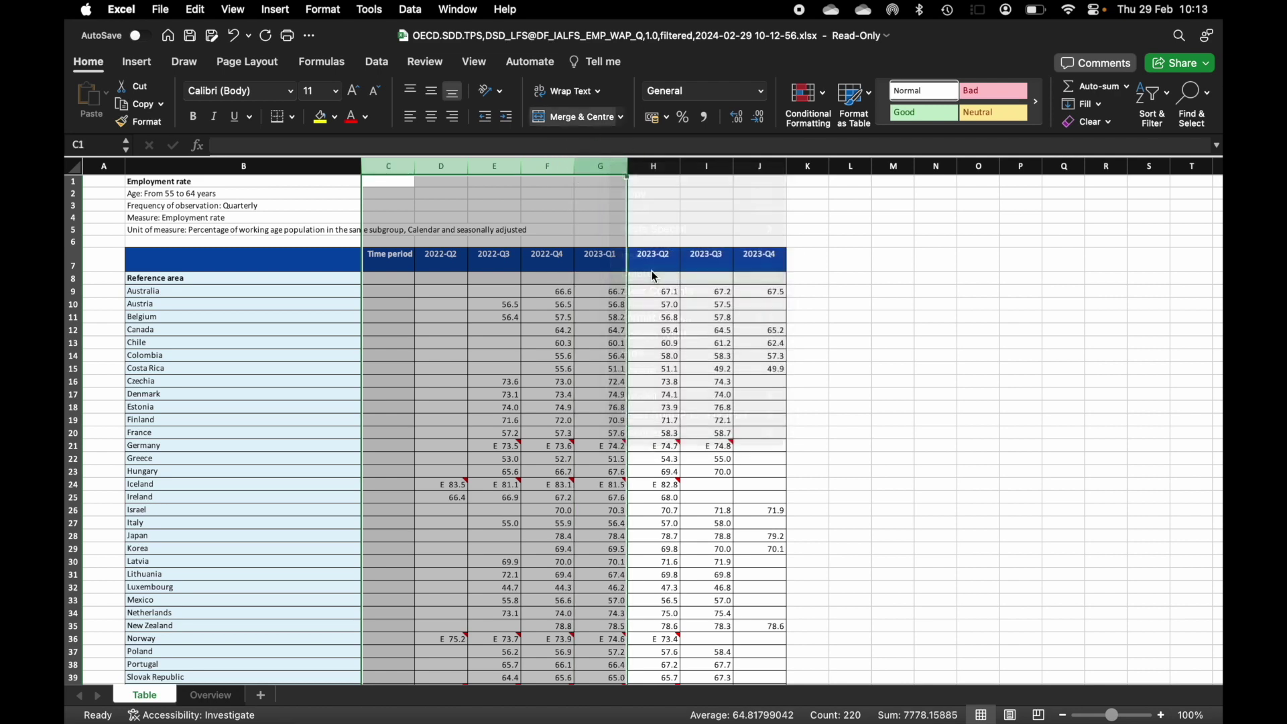
click(496, 167)
right_click(504, 169)
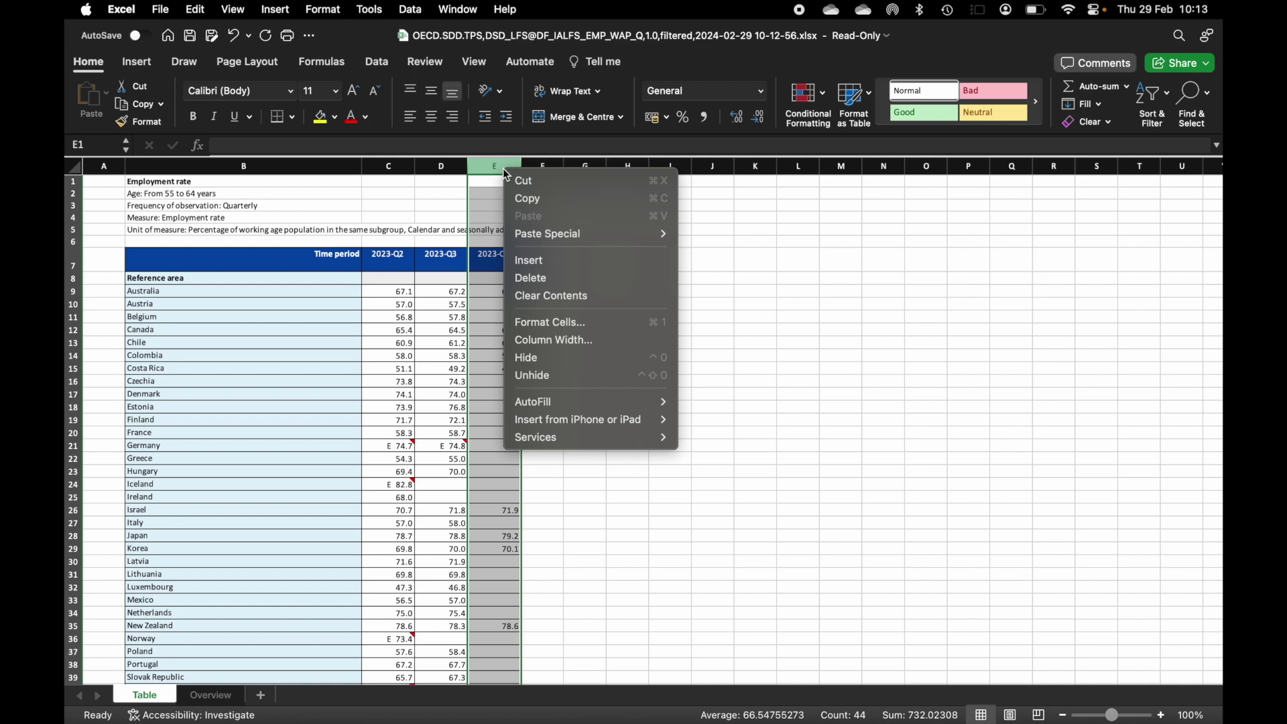
click(544, 277)
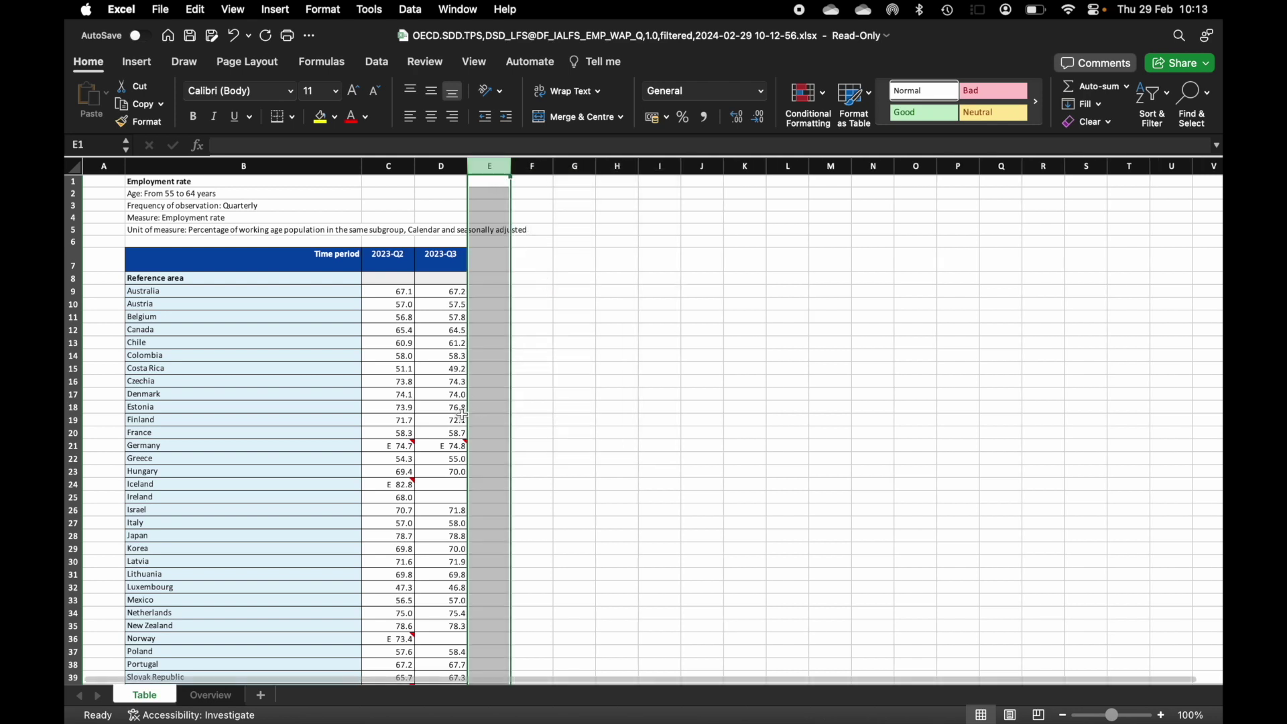
Copy Iceland's and Ireland's 2023-Q2 values into their empty 2023-Q3 cells
drag(404, 484, 407, 500)
key(super+c)
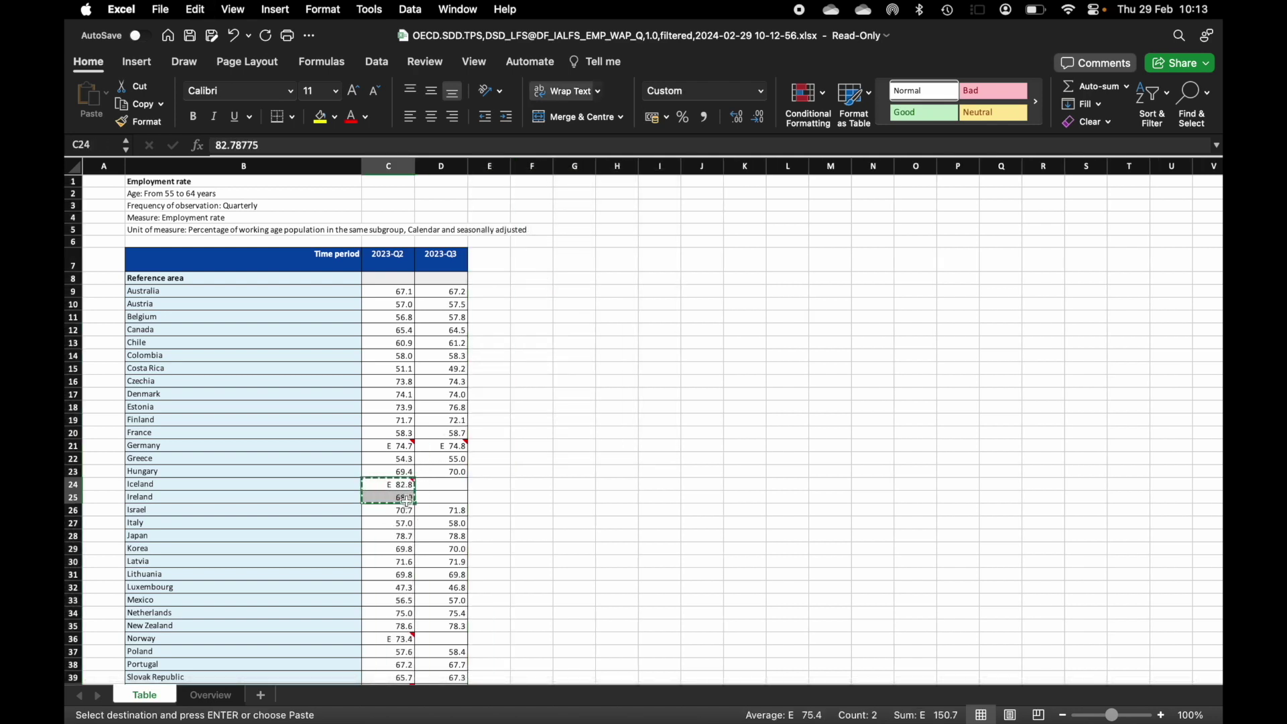
click(432, 486)
key(super+v)
Fill Norway's and Slovenia's empty 2023-Q3 cells with their 2023-Q2 values
scroll(433, 486, down, 5)
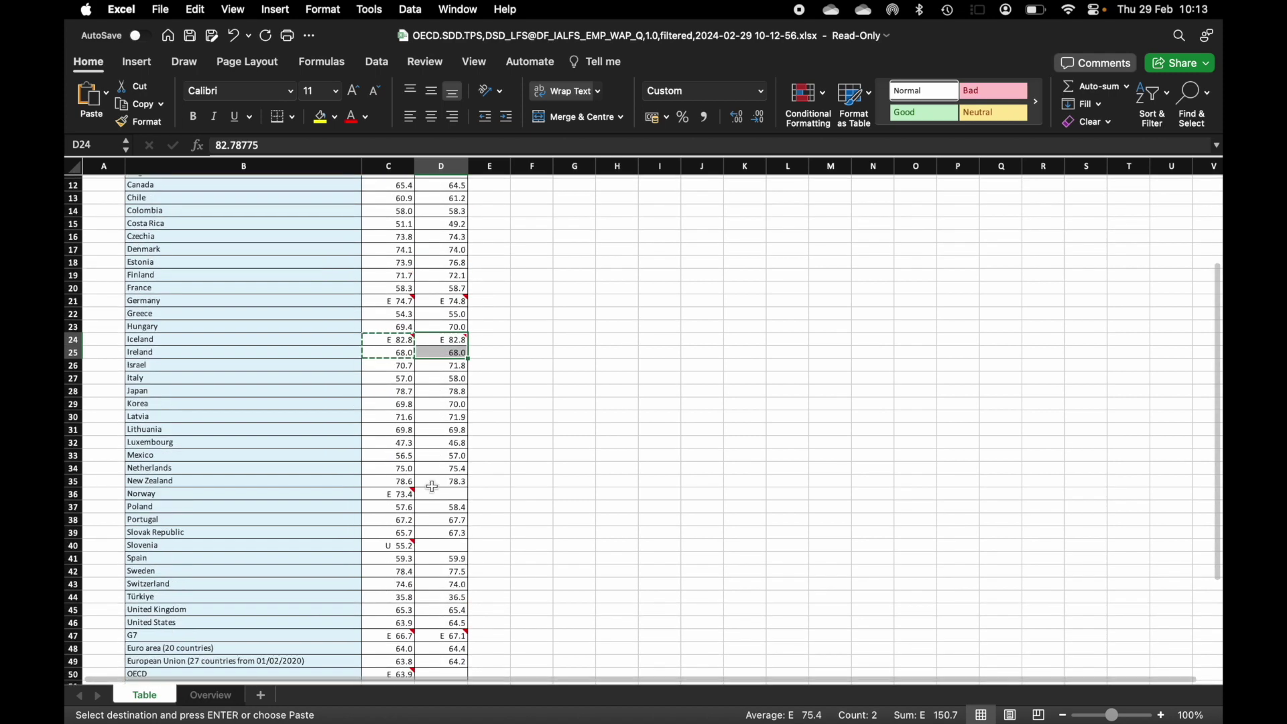
click(402, 494)
key(super+c)
click(451, 496)
key(super+v)
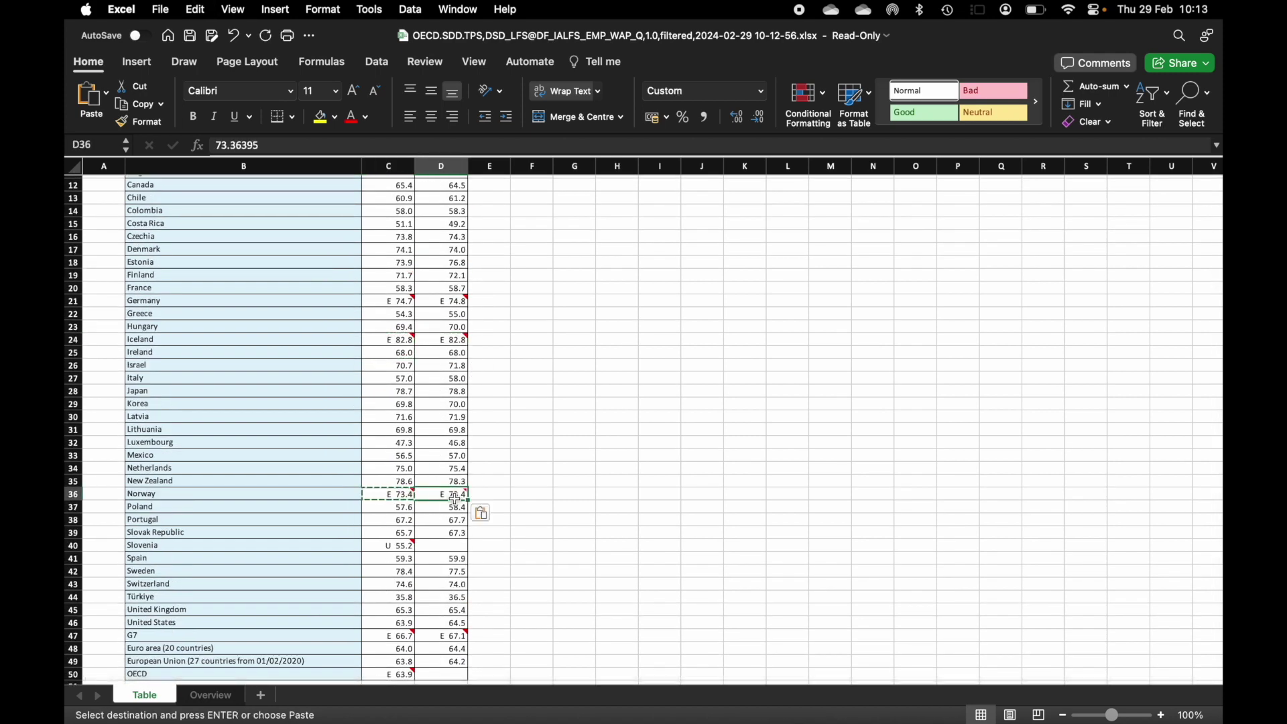
click(401, 542)
key(super+c)
click(446, 544)
key(super+v)
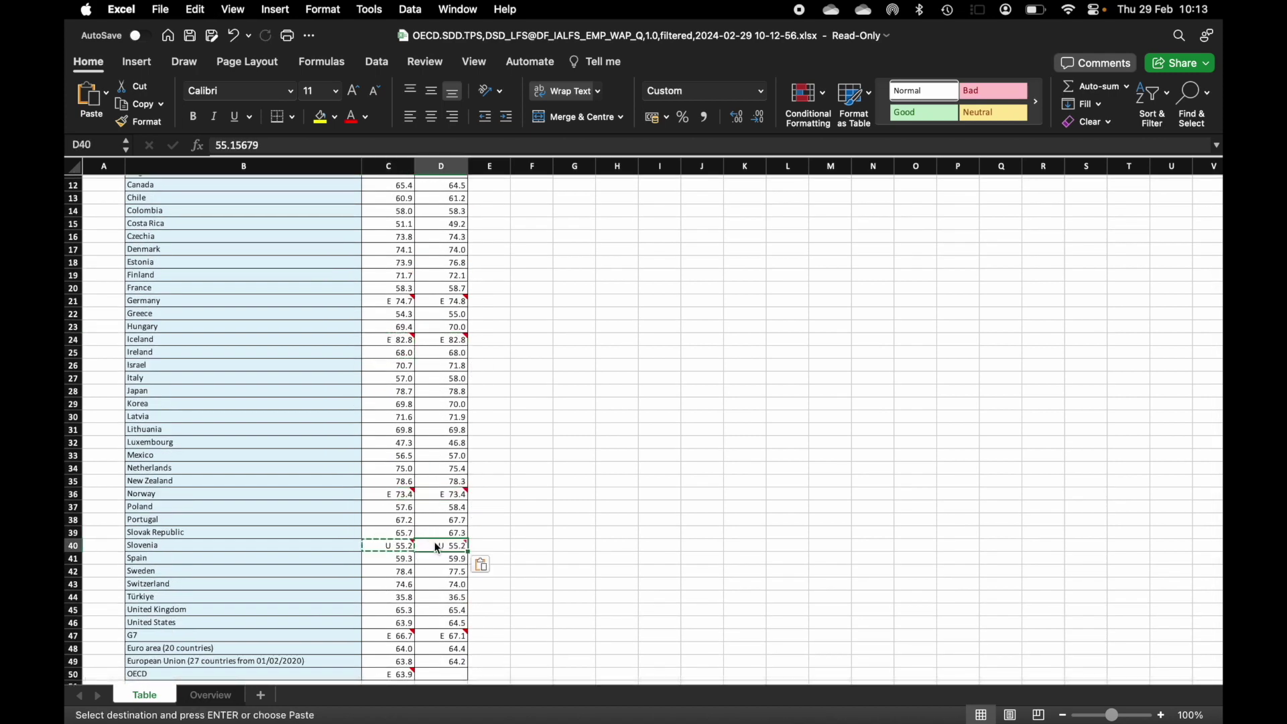
Delete the 2023-Q2 column, leaving only 2023-Q3
scroll(328, 356, up, 5)
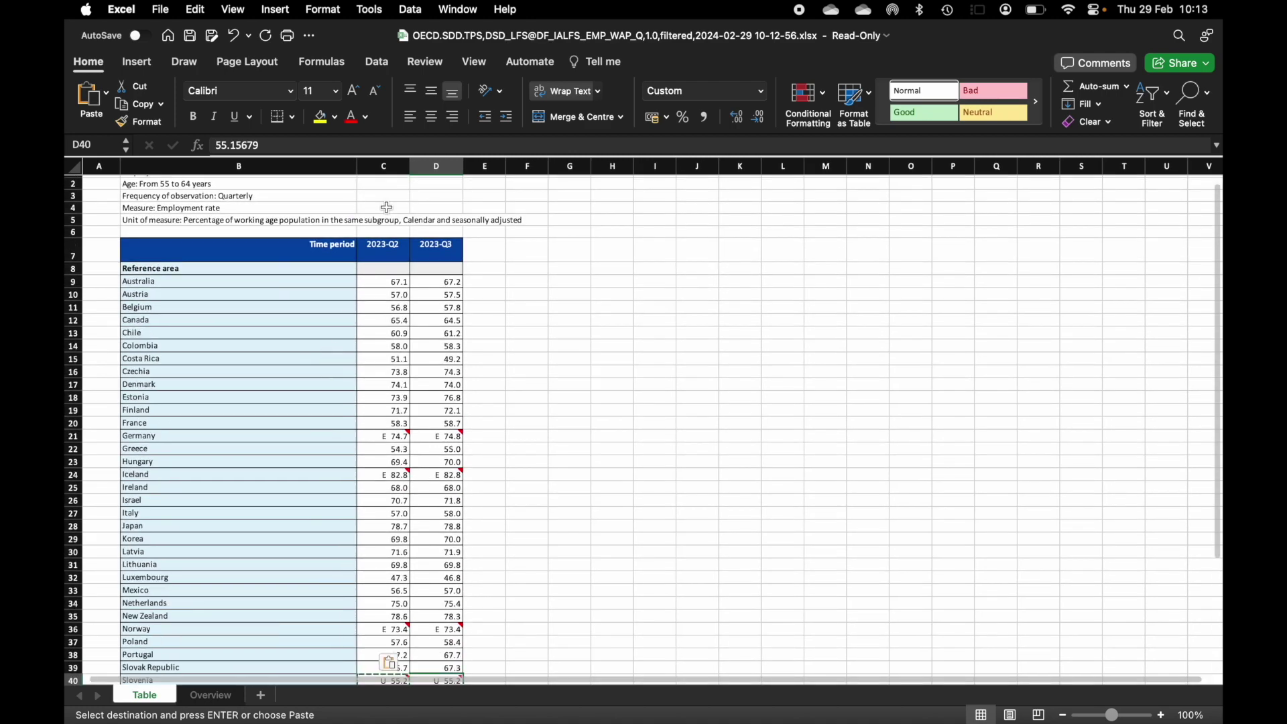
click(400, 167)
right_click(400, 169)
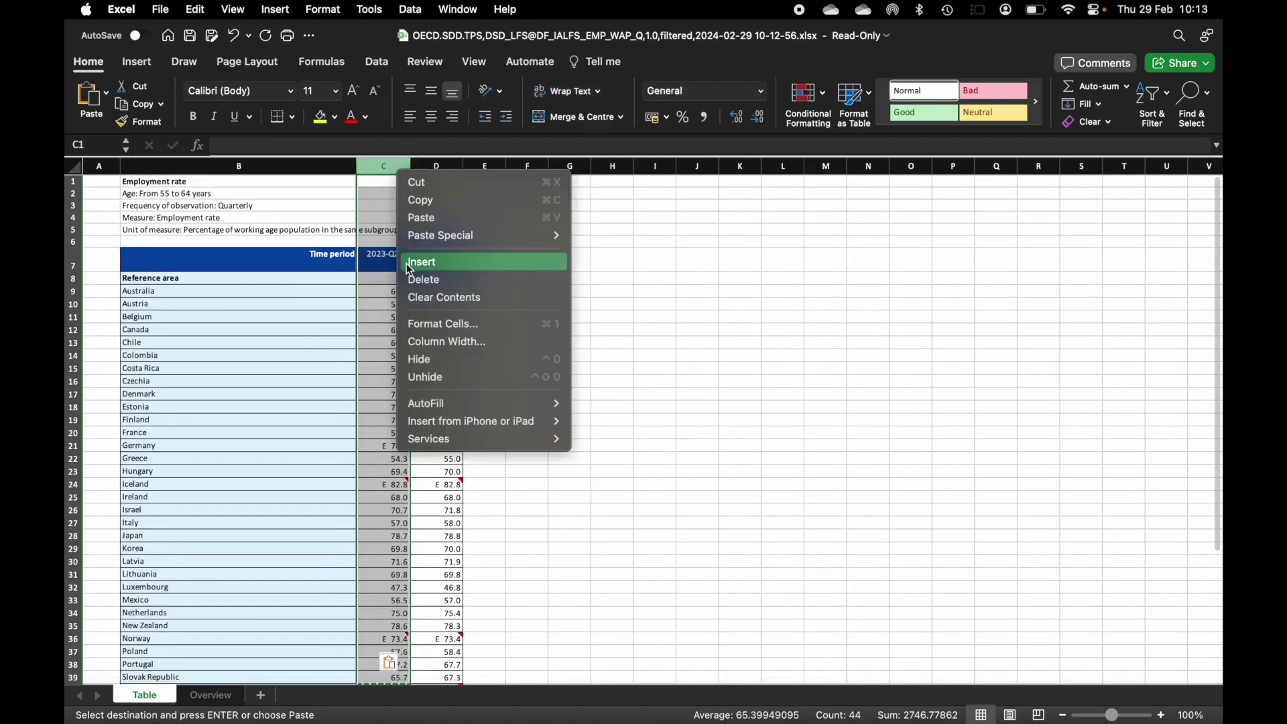
click(416, 281)
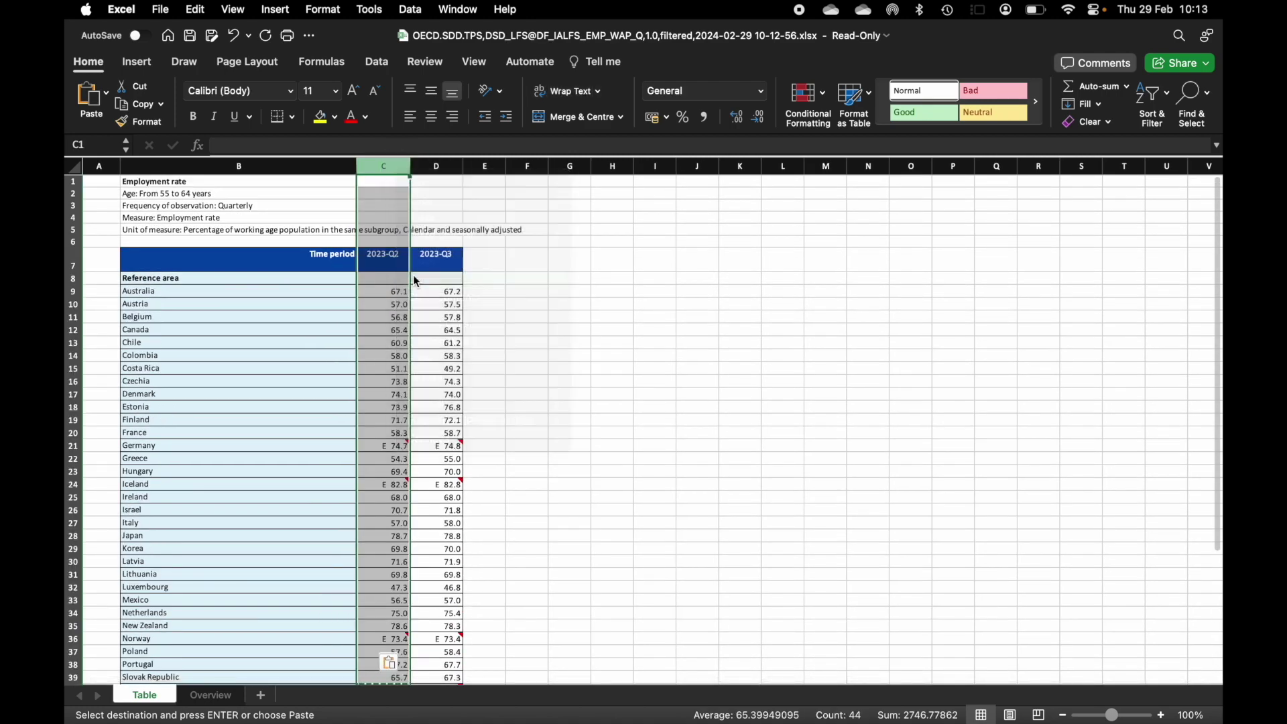
Append an asterisk to the Ireland and Iceland country labels
click(185, 483)
key(ctrl+Down)
scroll(191, 419, down, 2)
scroll(202, 402, up, 8)
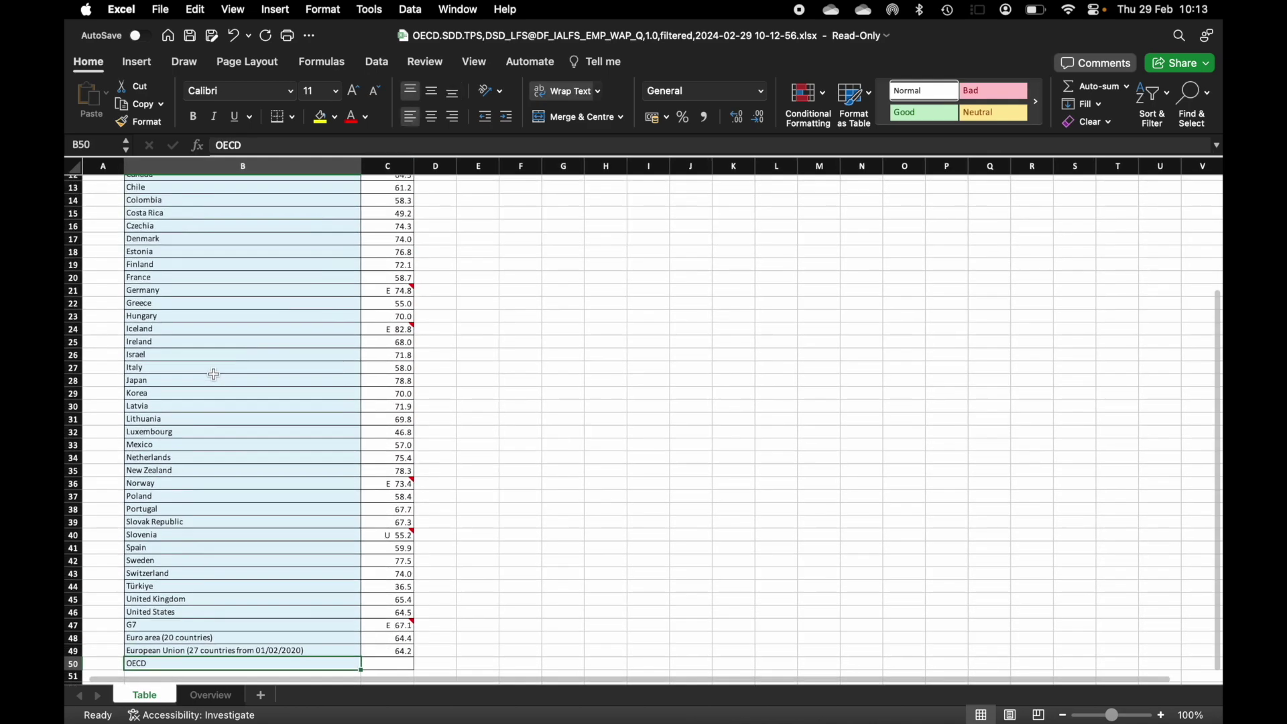
scroll(214, 374, up, 1)
double_click(183, 363)
text(*)
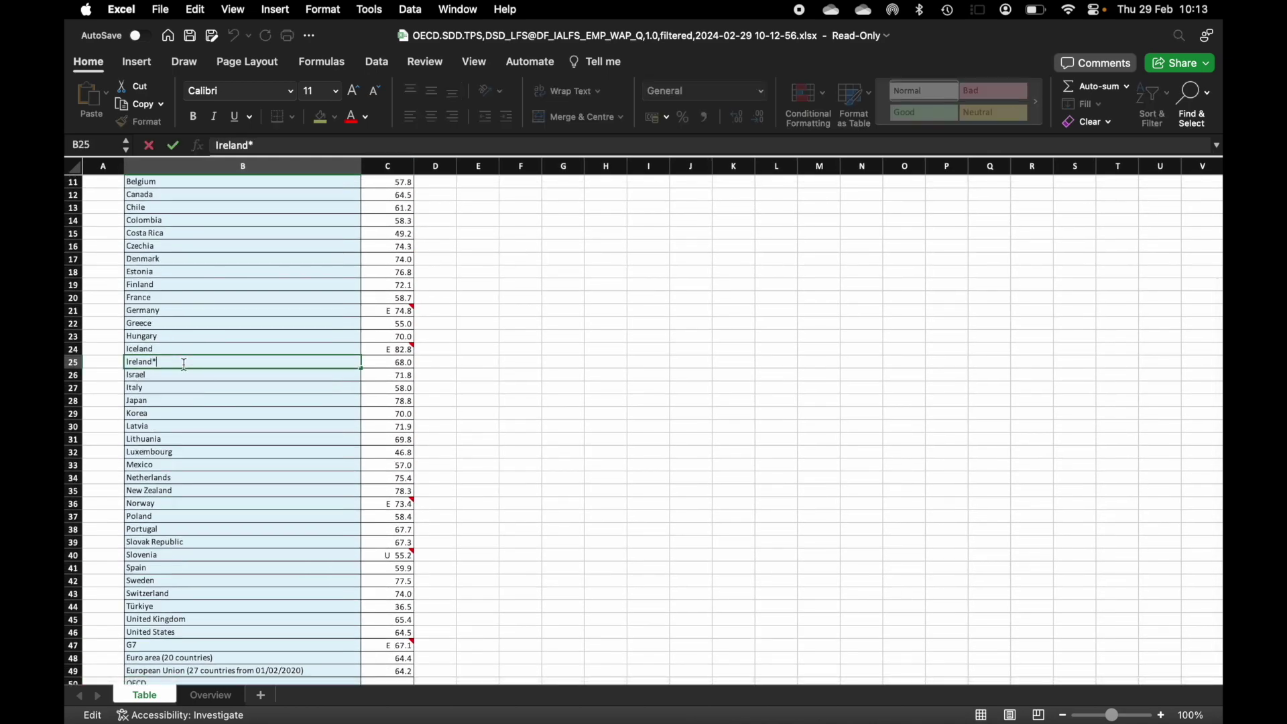
click(239, 352)
double_click(213, 350)
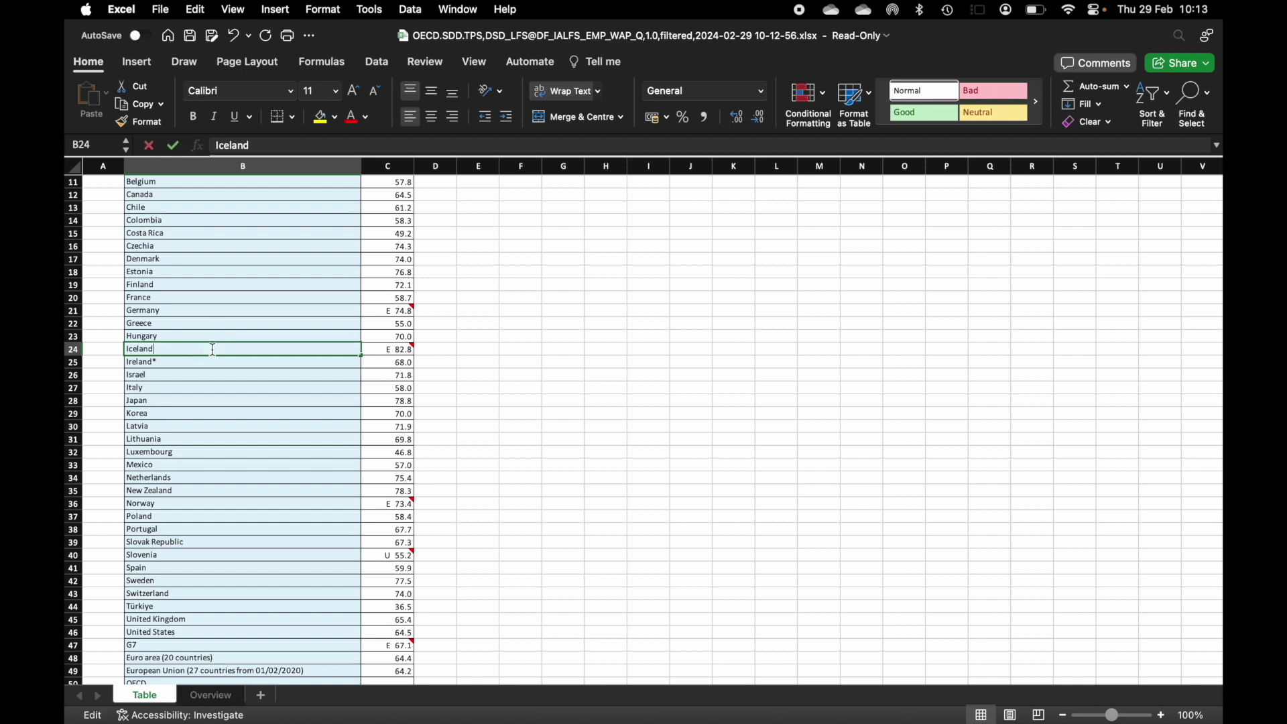
text(*)
key(Return)
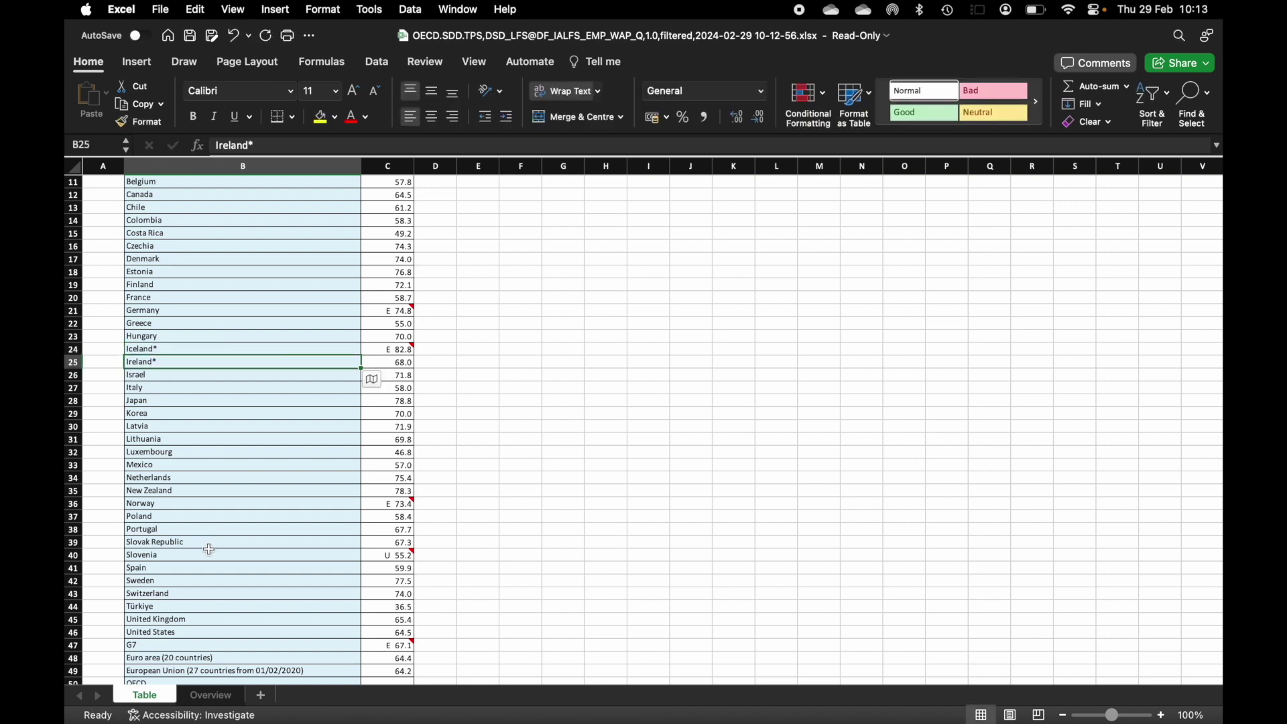
Append an asterisk to the Slovenia and Norway country labels
double_click(209, 555)
text(*)
click(199, 502)
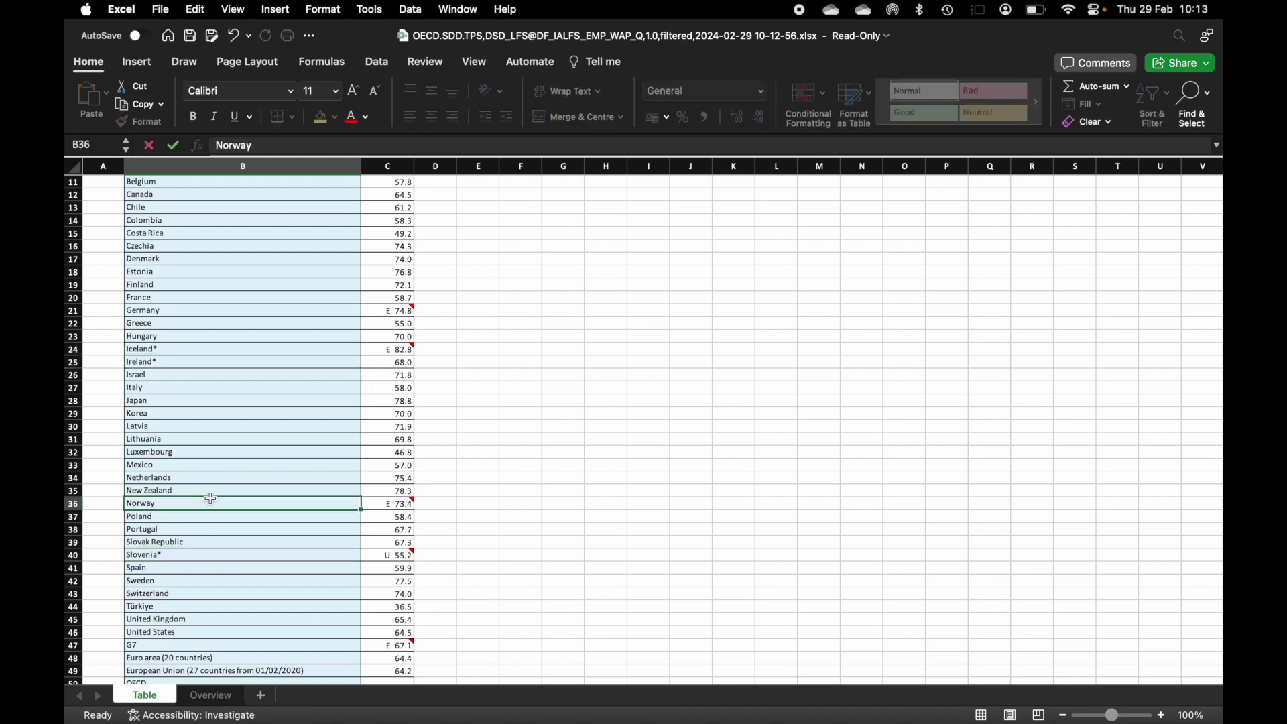
double_click(199, 503)
text(*)
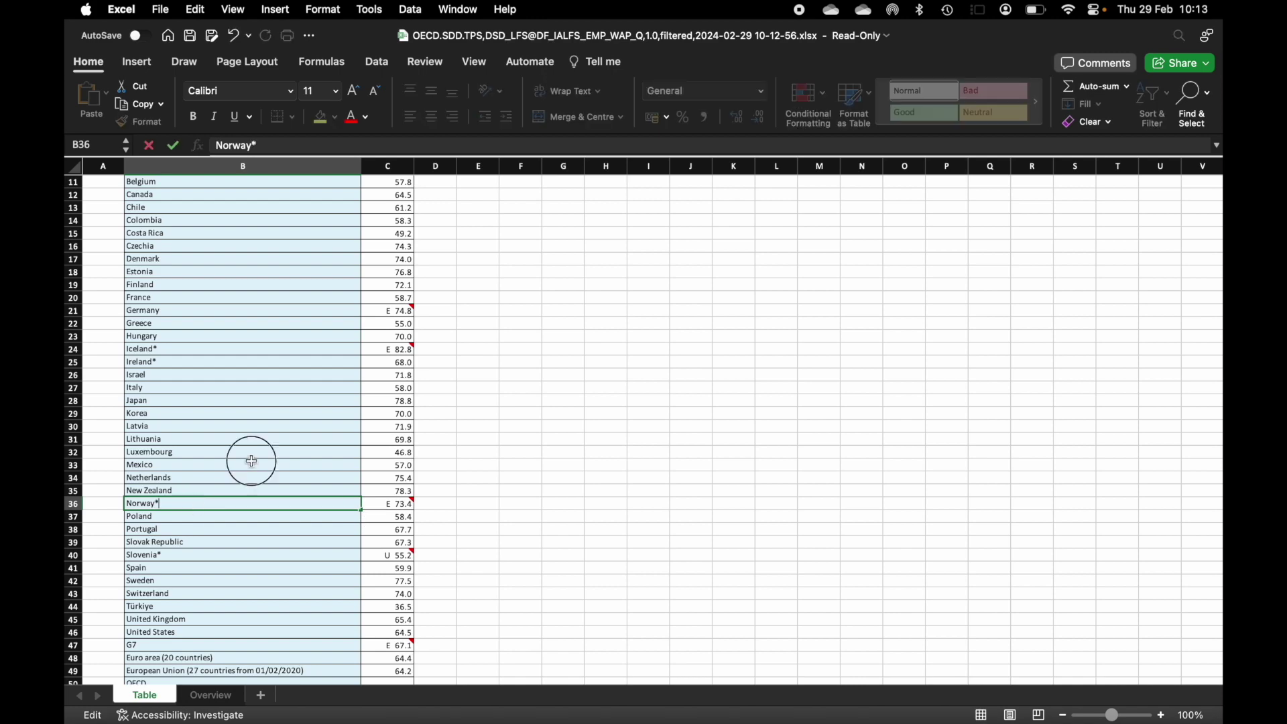
click(252, 463)
Delete aggregate rows 47–50: G7, euro area, EU and OECD
scroll(248, 460, down, 5)
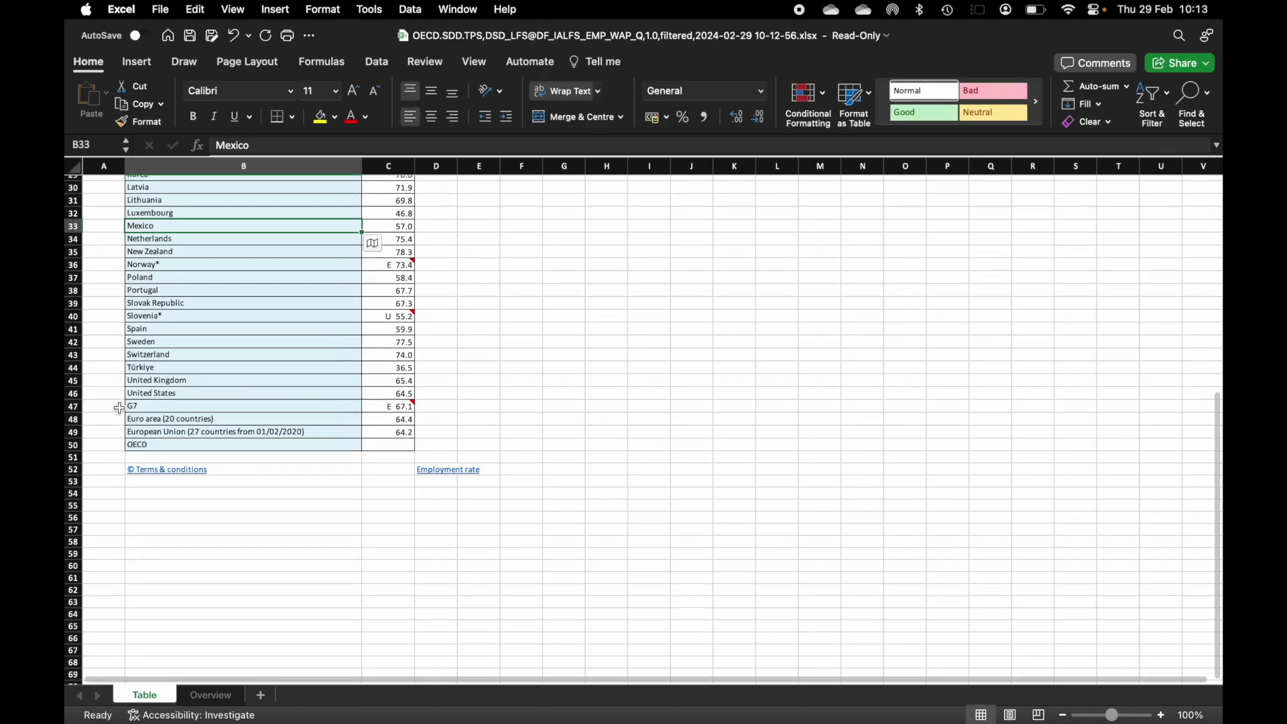
drag(73, 407, 75, 446)
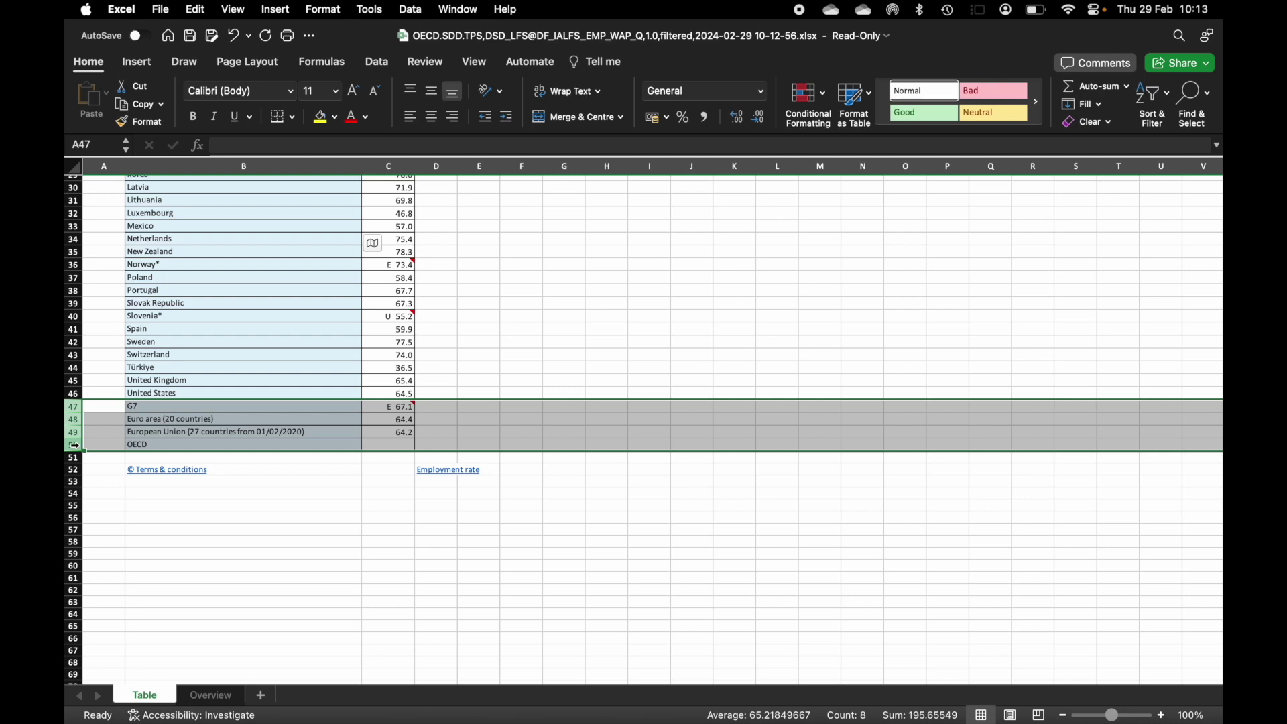
right_click(75, 446)
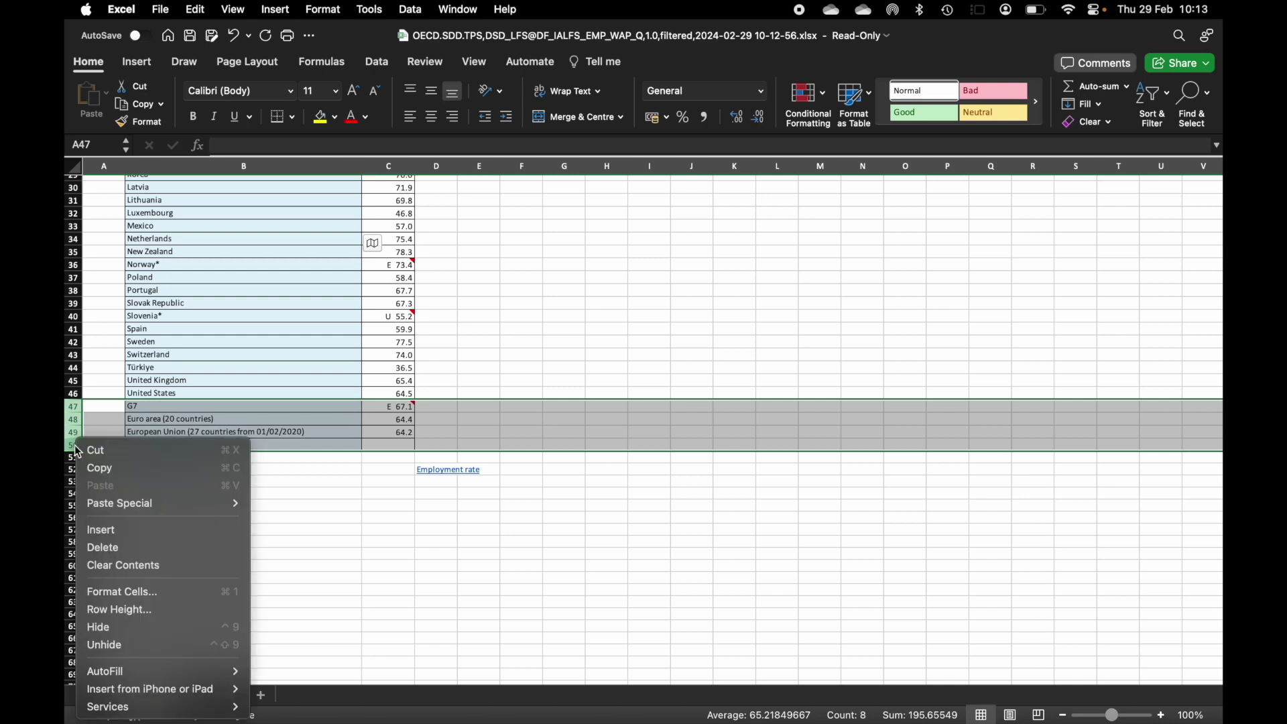
click(131, 550)
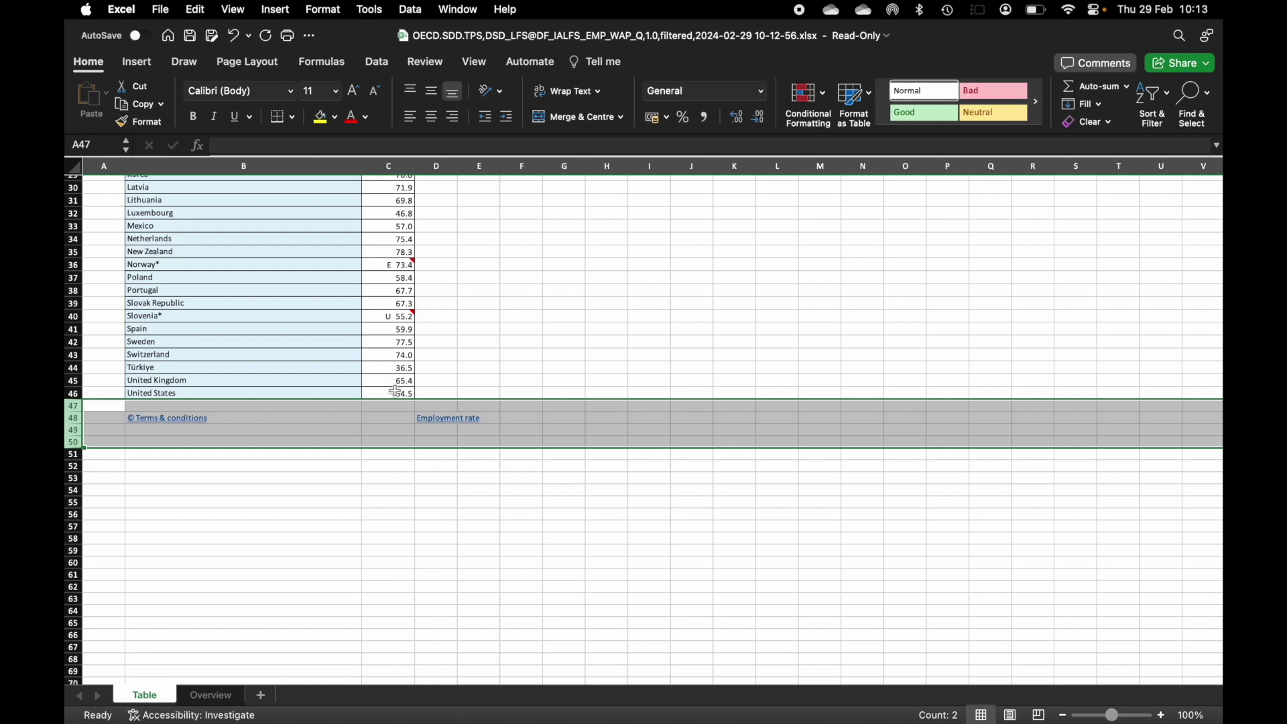
Delete the empty row 8 beneath the header
drag(396, 391, 337, 80)
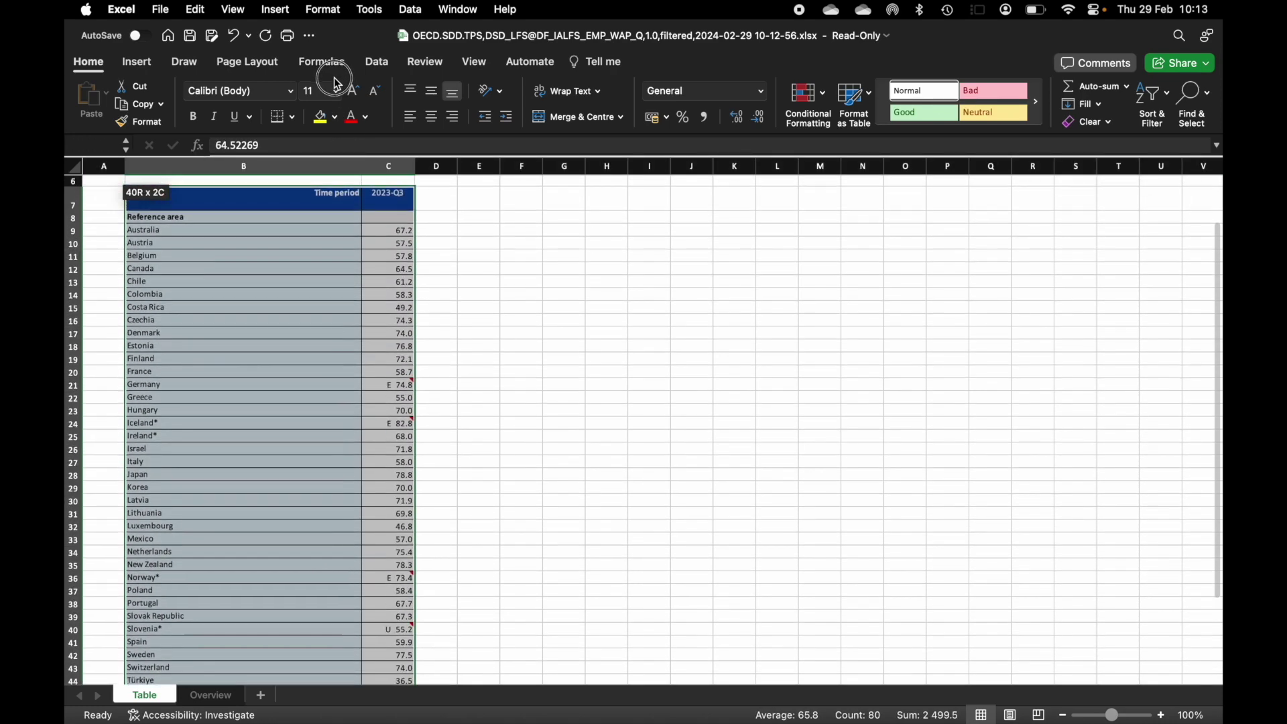
drag(337, 84, 321, 195)
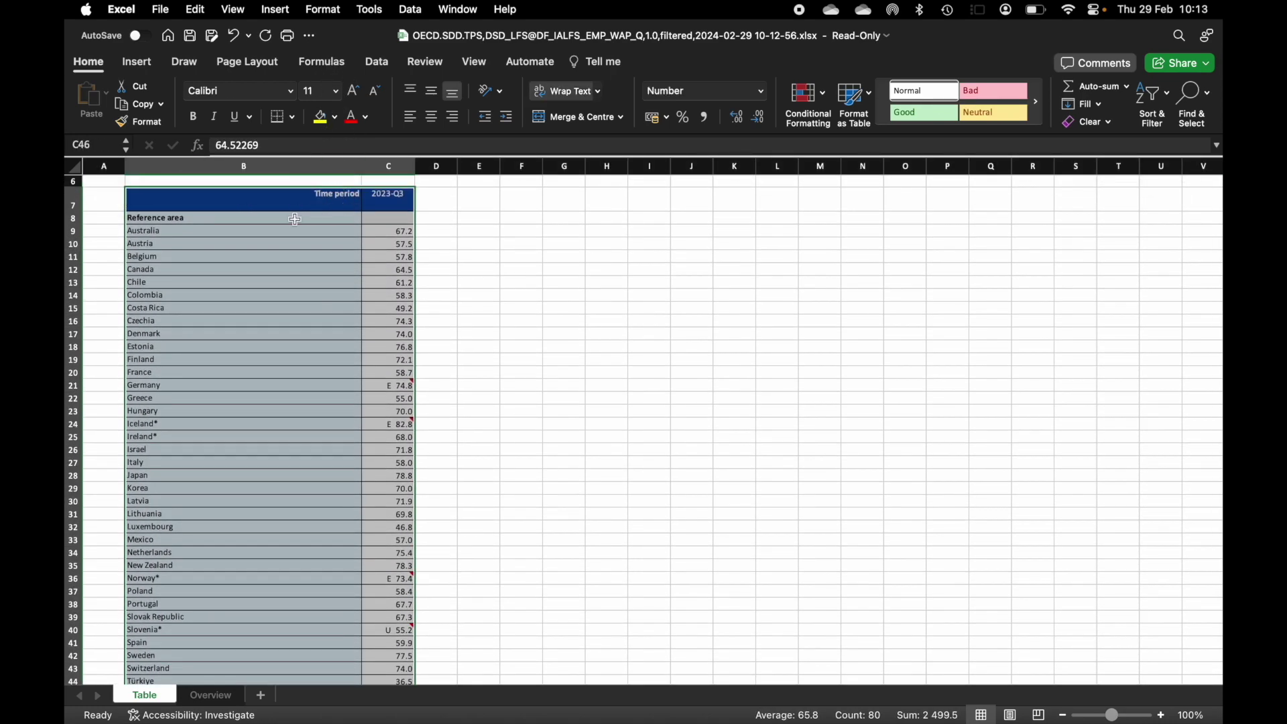
click(260, 230)
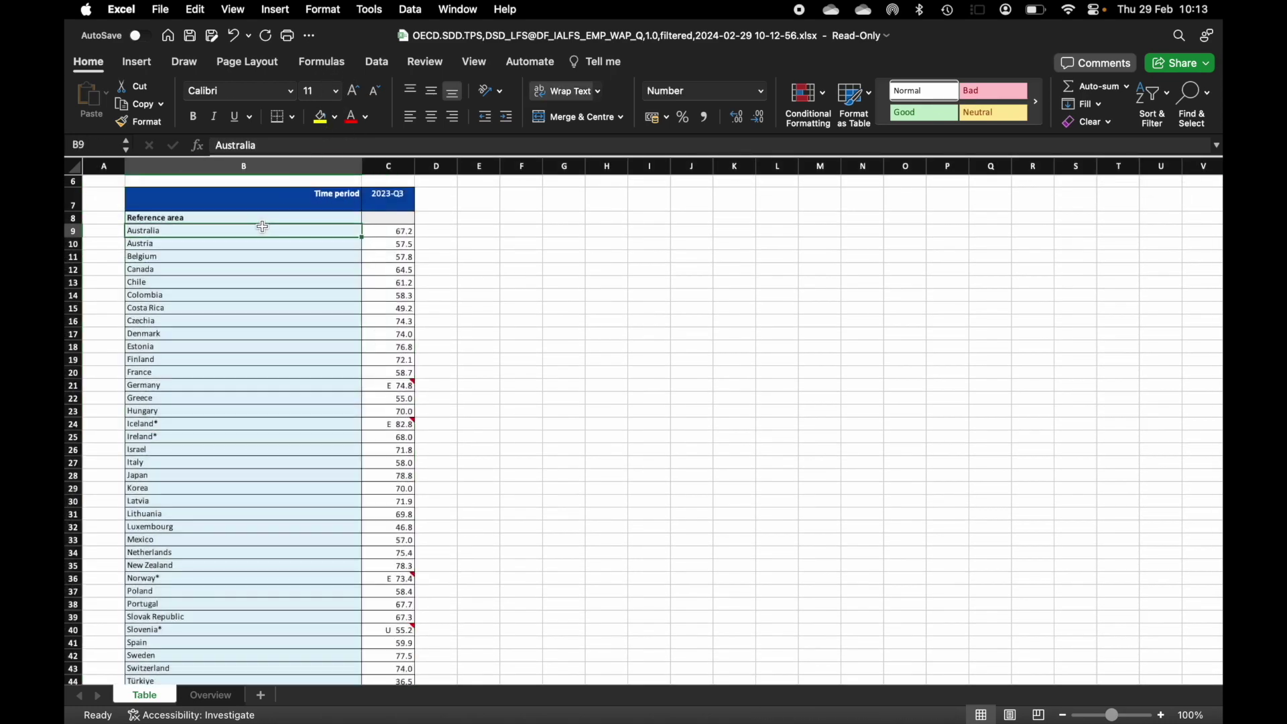
click(73, 218)
right_click(73, 218)
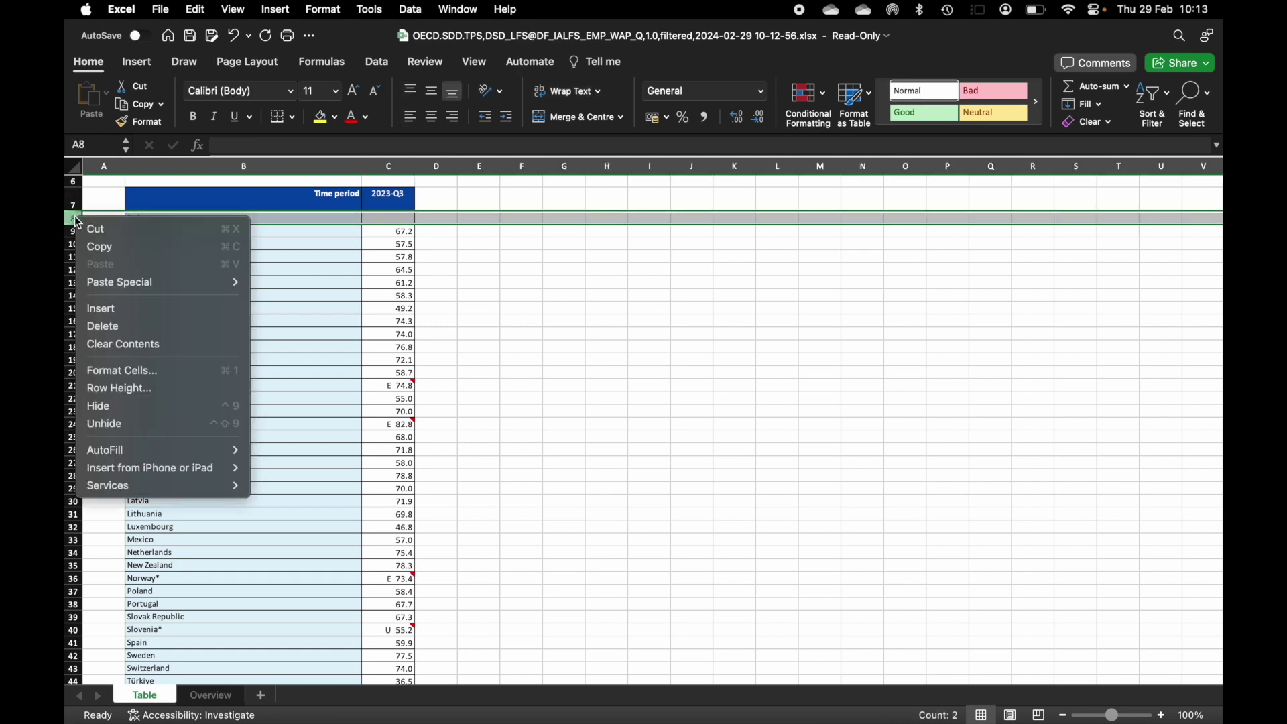
click(116, 327)
Rename the Time period header cell to 'Reference area'
click(315, 191)
double_click(315, 190)
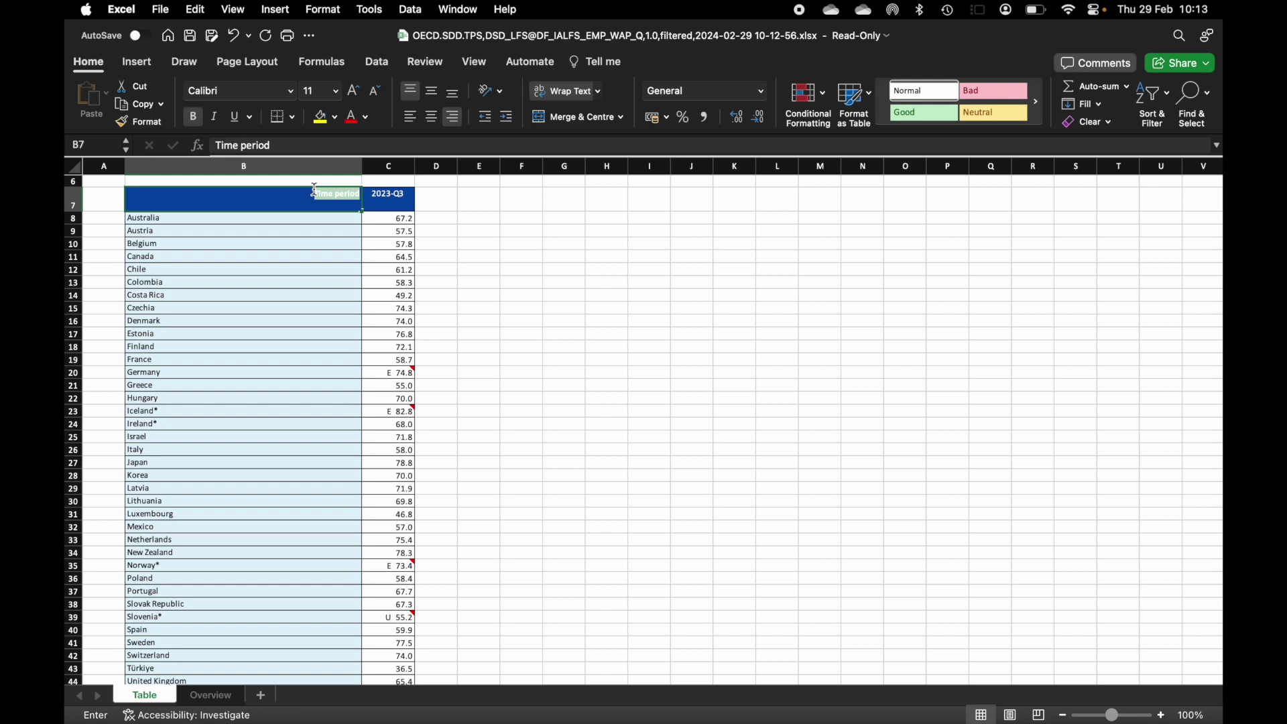
text(rRefer)
key(BackSpace)
key(BackSpace)
key(BackSpace)
key(BackSpace)
key(BackSpace)
text(Re)
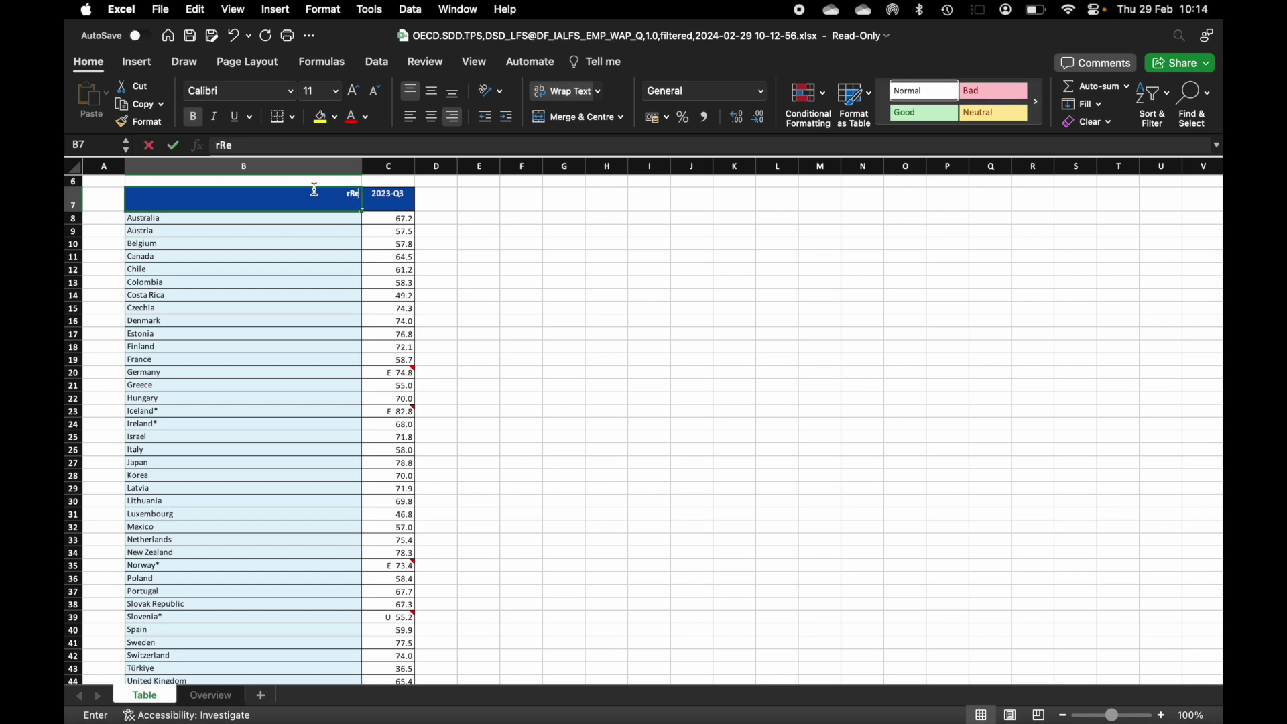
key(BackSpace)
key(BackSpace)
key(BackSpace)
text(Referen)
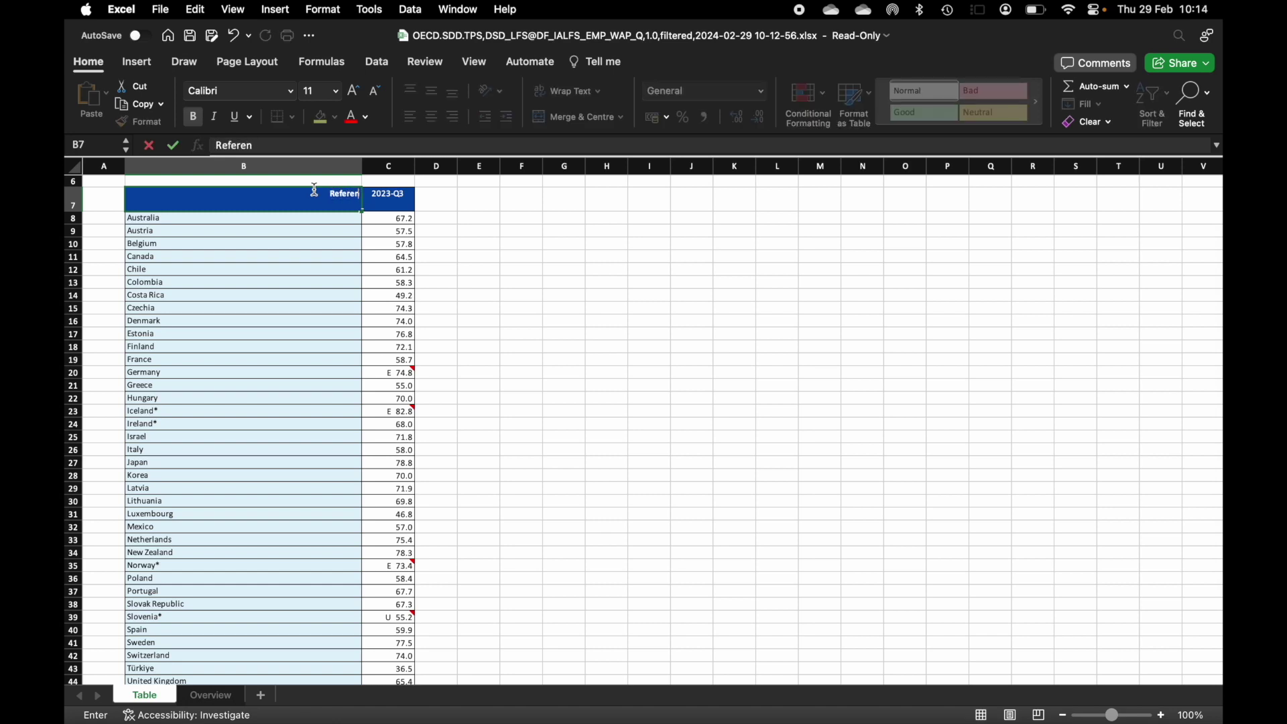
text(ce area)
key(Return)
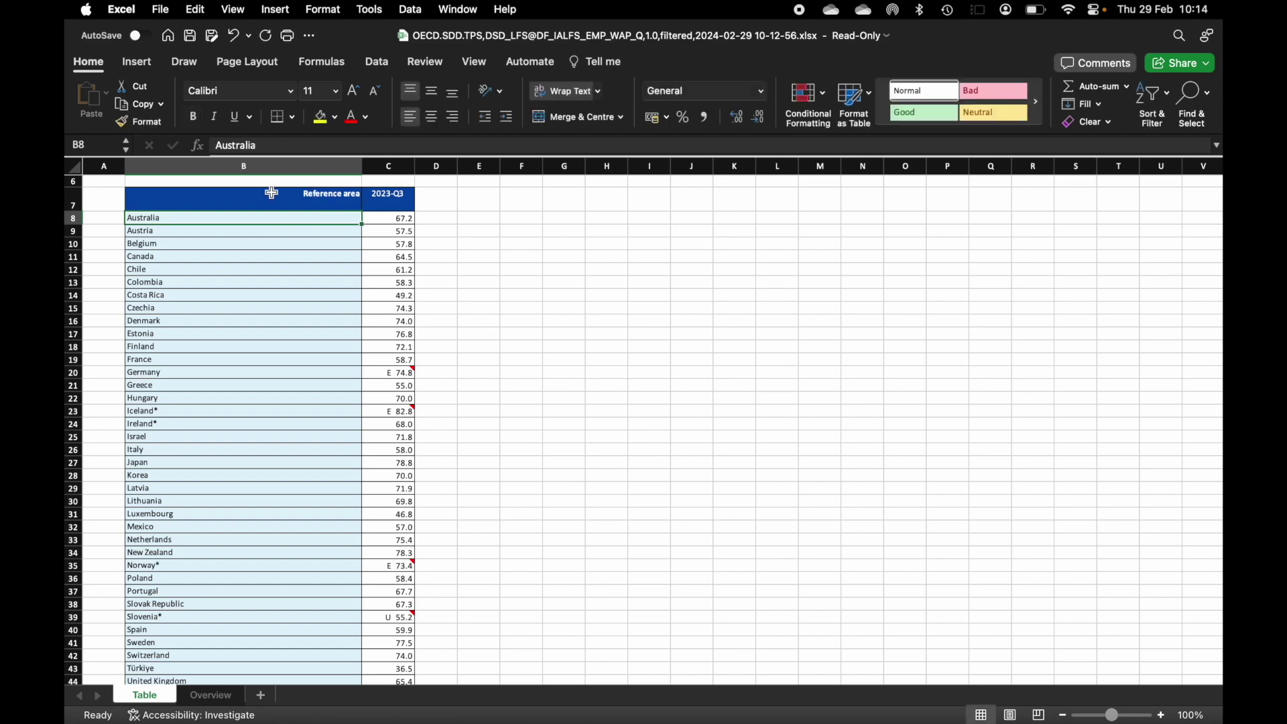
Format B7:C45 as a table with headers using the first Light style
drag(272, 193, 394, 631)
click(858, 100)
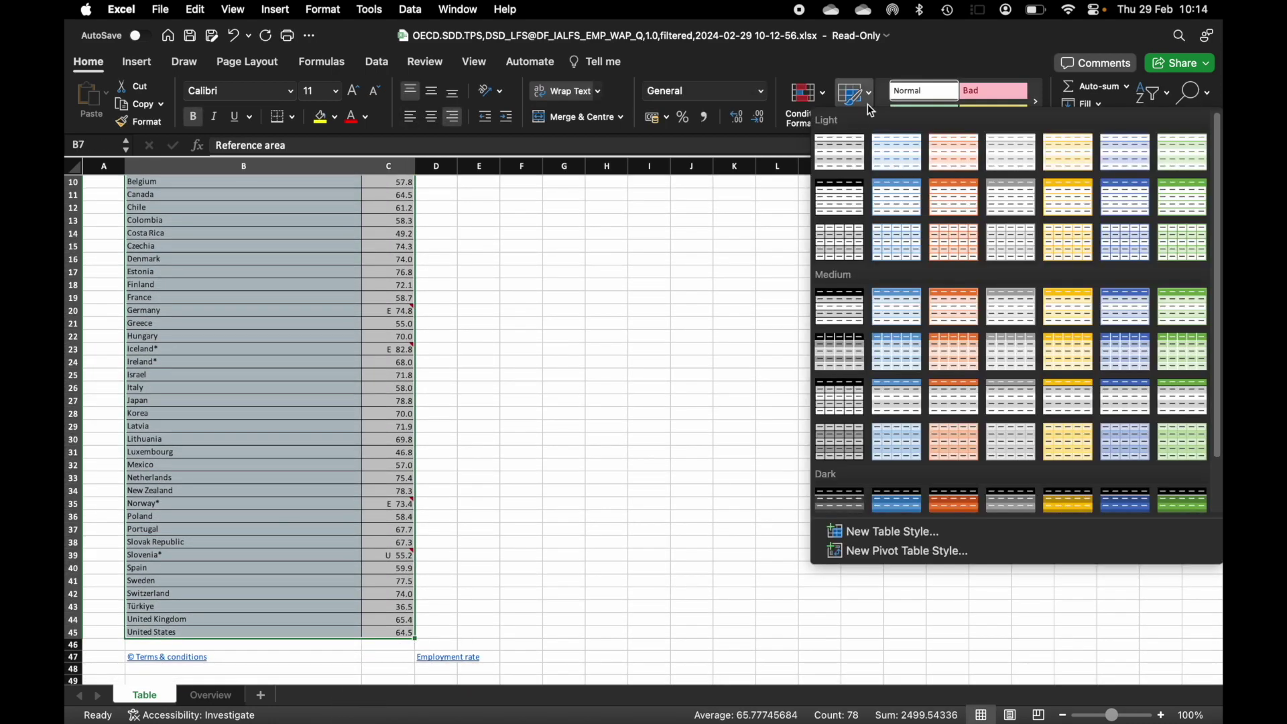
click(845, 145)
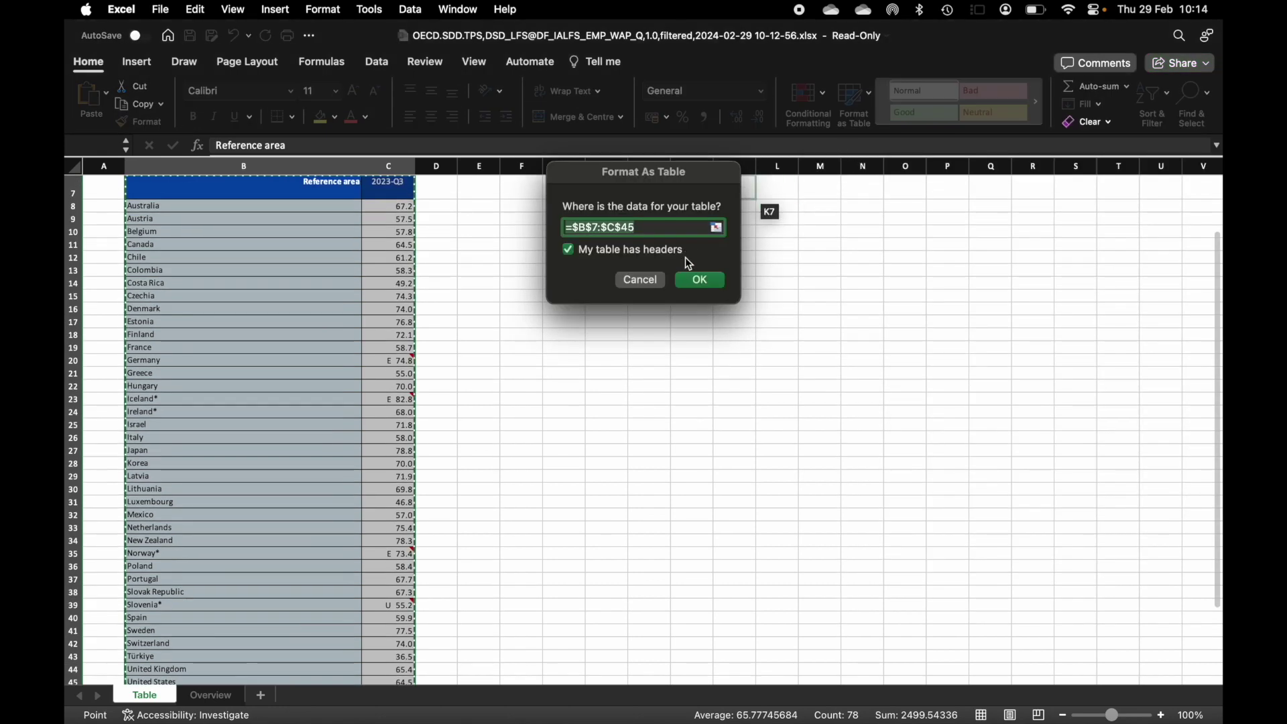
click(697, 282)
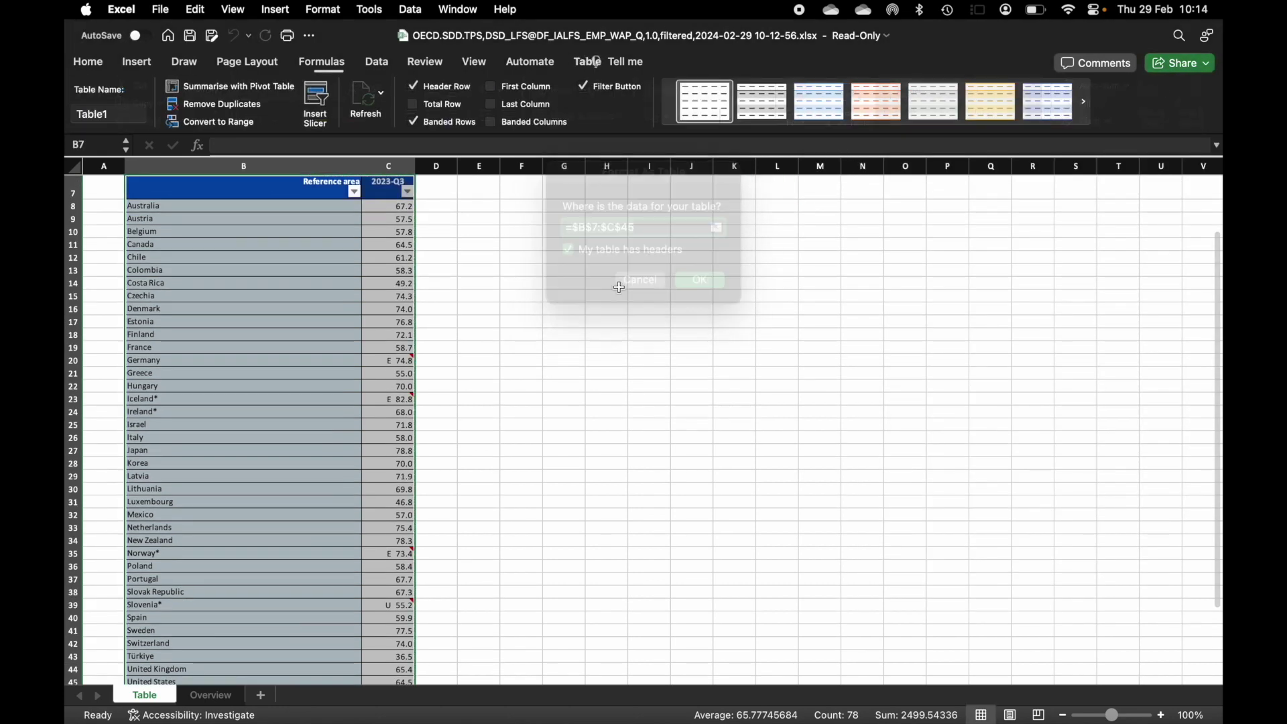
Sort the table by 2023-Q3 descending, putting Iceland's 82.8 first
click(409, 193)
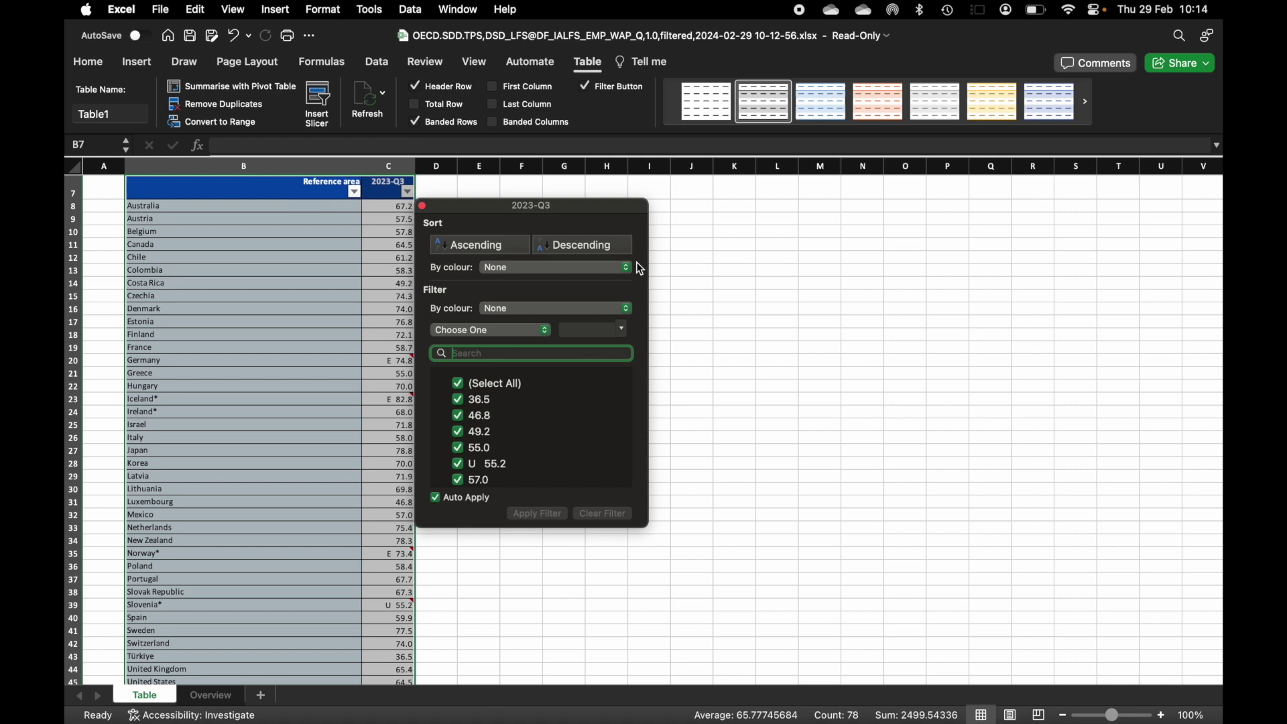
click(609, 251)
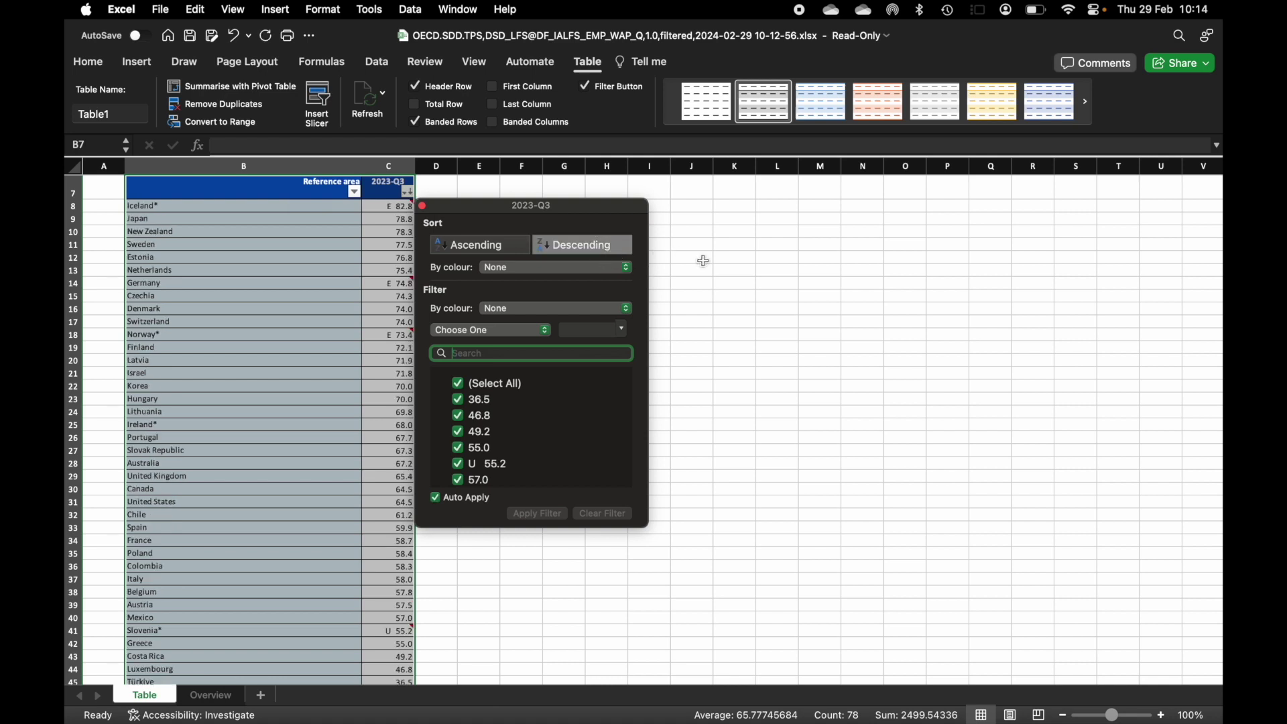
click(423, 206)
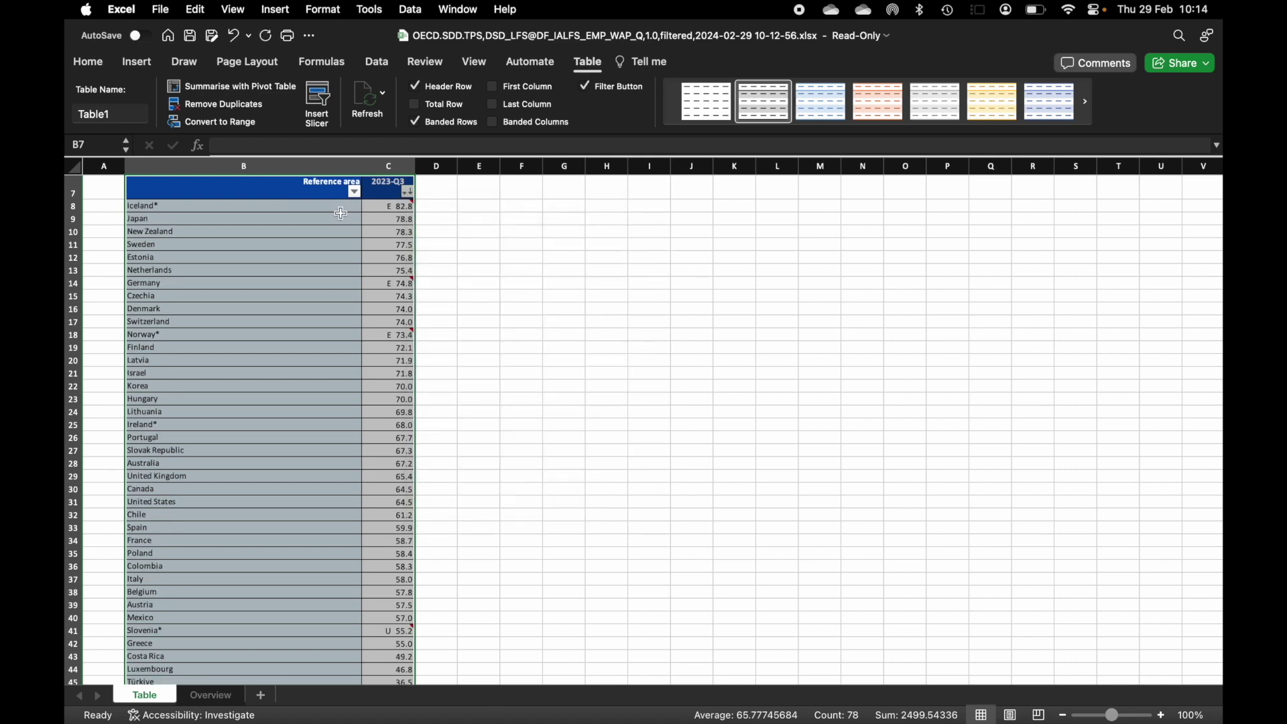
scroll(367, 441, down, 5)
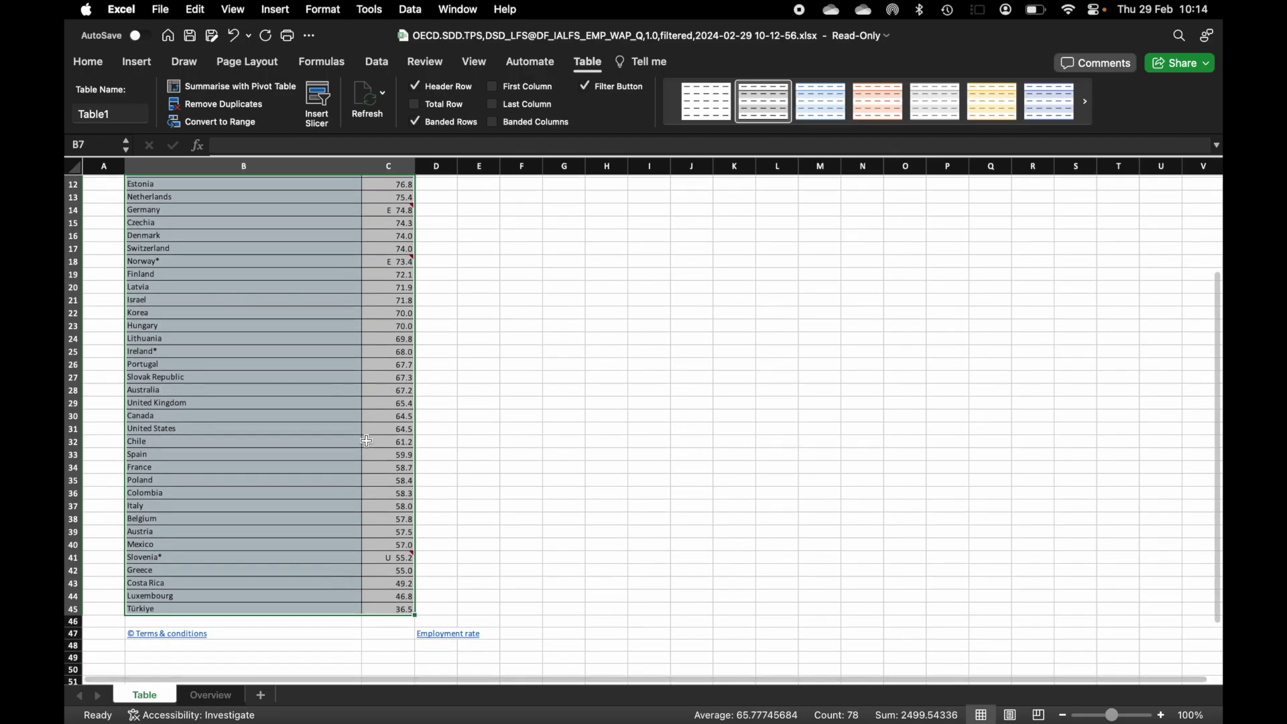
scroll(367, 440, up, 10)
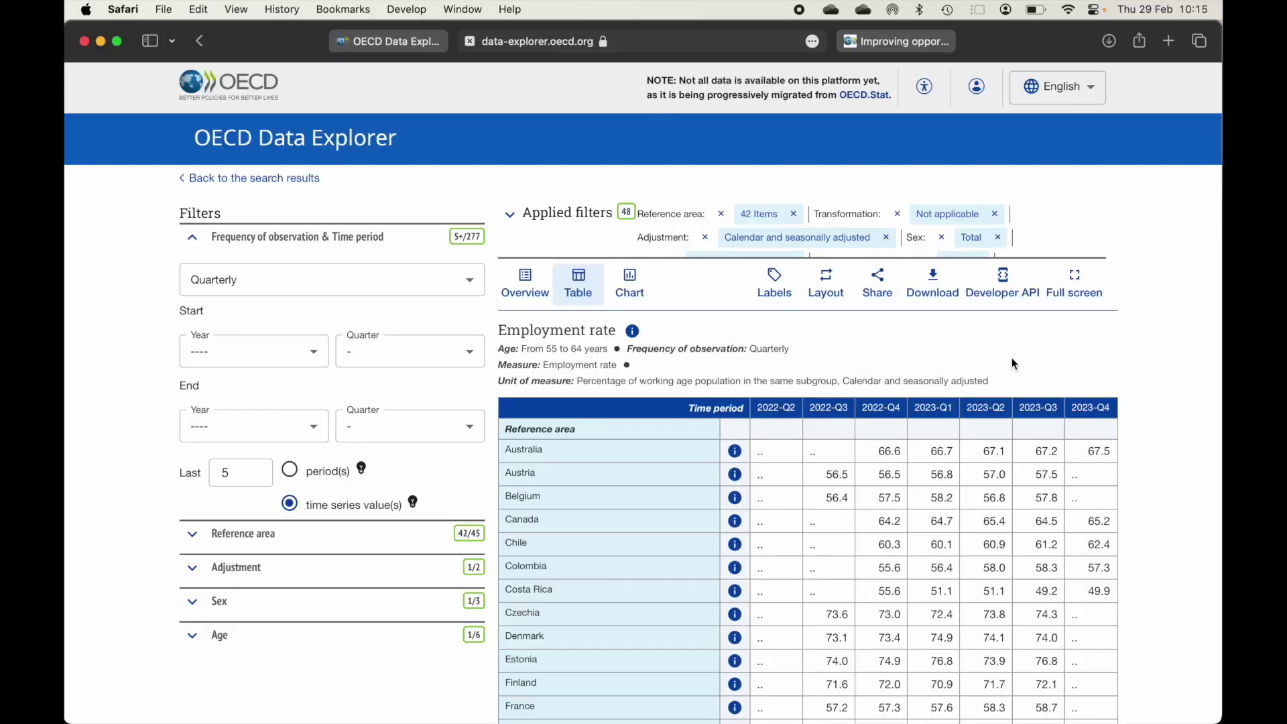